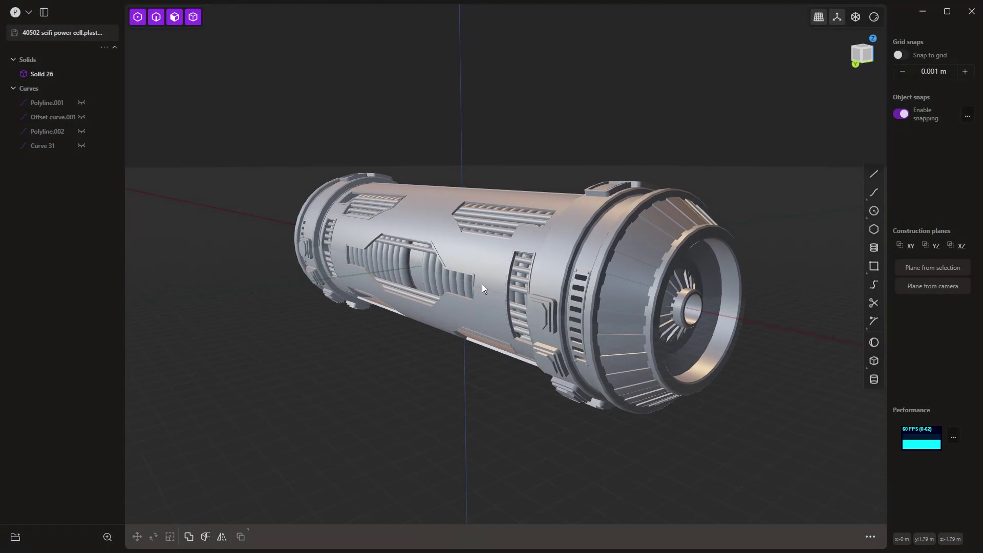
Step: Display the power cell with the glossy red viewport material and toggle between perspective and orthographic projection
click(875, 17)
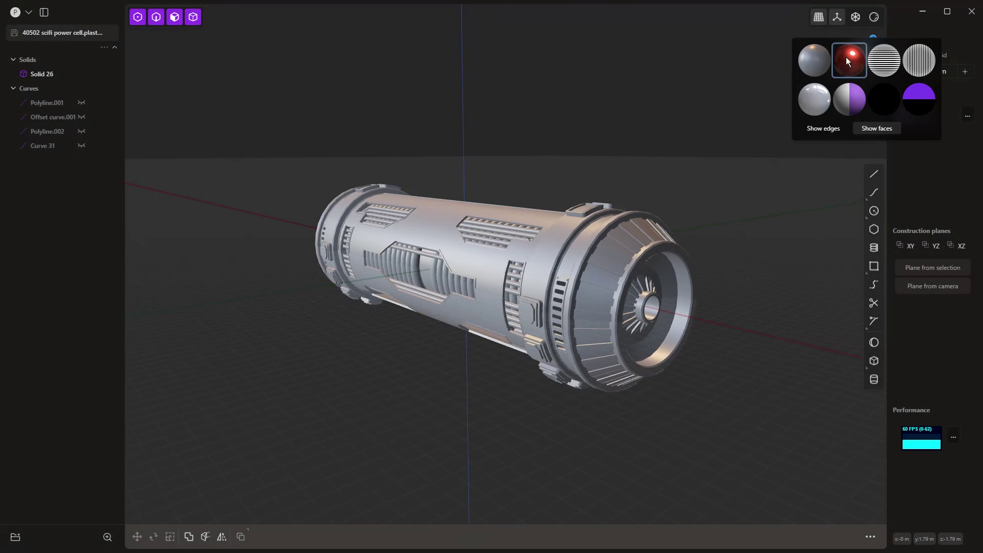
click(849, 59)
middle_drag(670, 143, 641, 170)
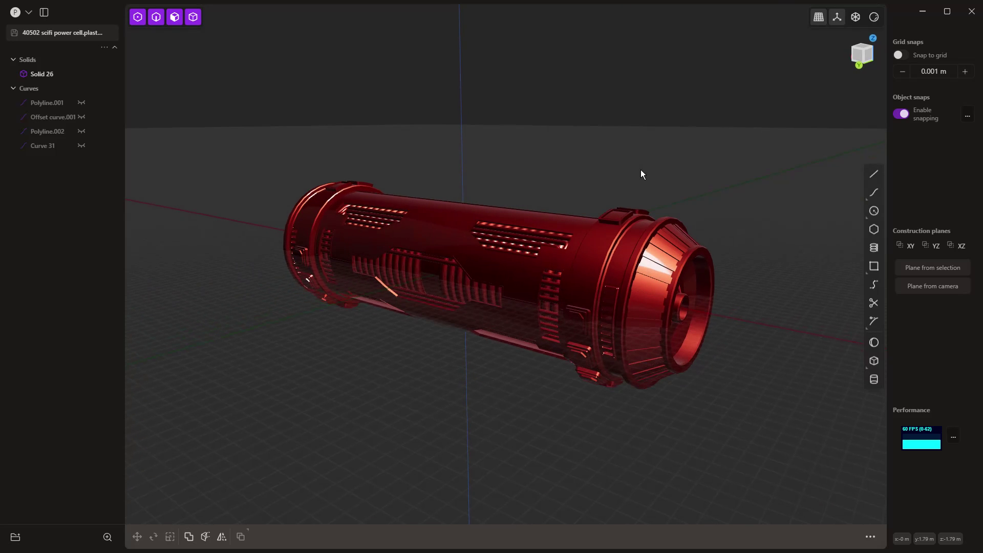
click(819, 18)
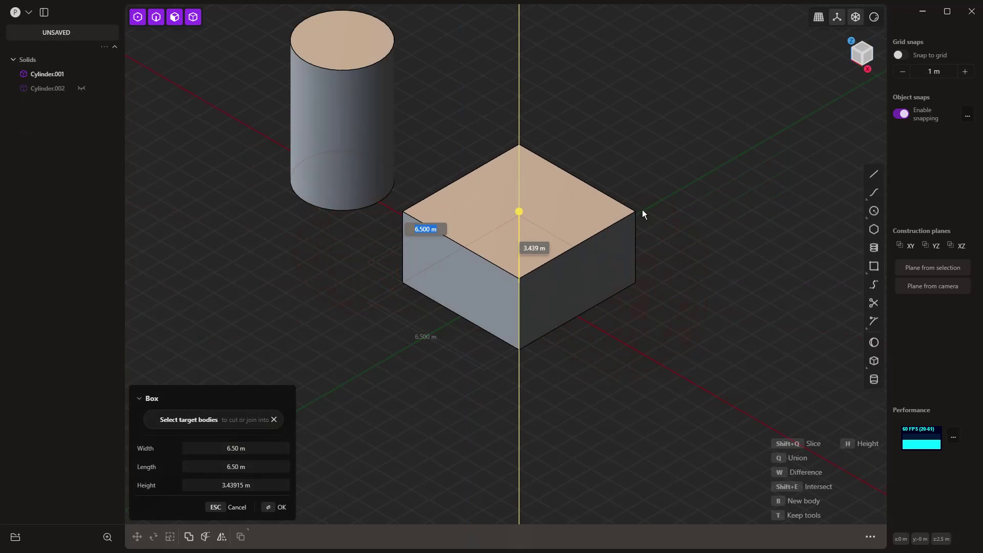
Step: Set the box's height to 6.5 m and finish creating the box
click(255, 484)
text(6.5)
key(Return)
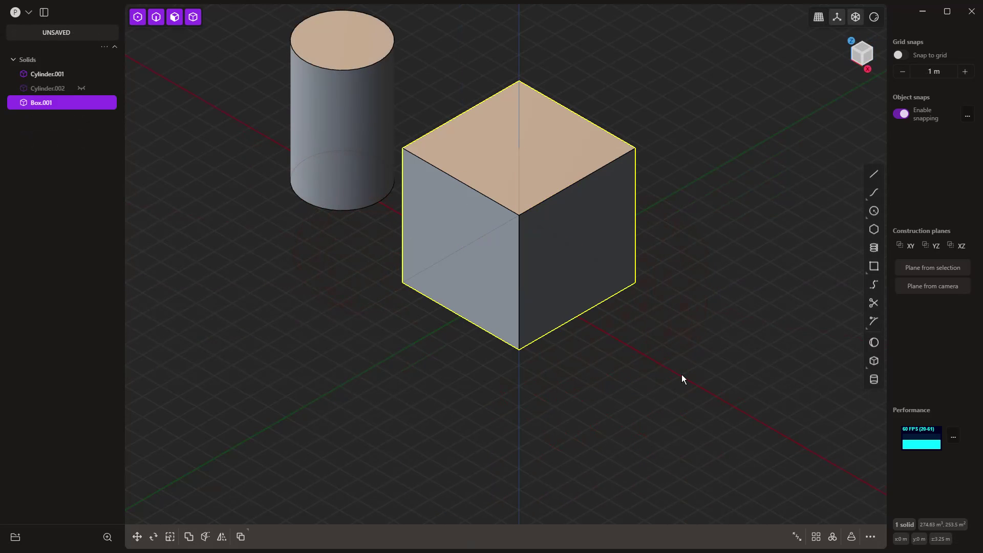
Step: Find the Dimension command and use it to inspect the selected box's edge lengths
click(870, 537)
scroll(837, 476, down, 4)
text(dim)
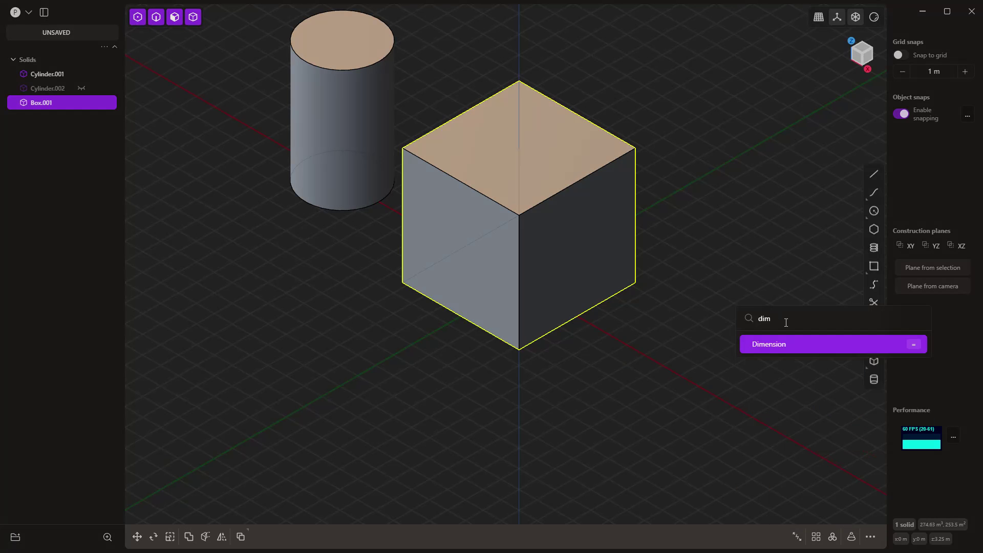
key(Escape)
text(fdim)
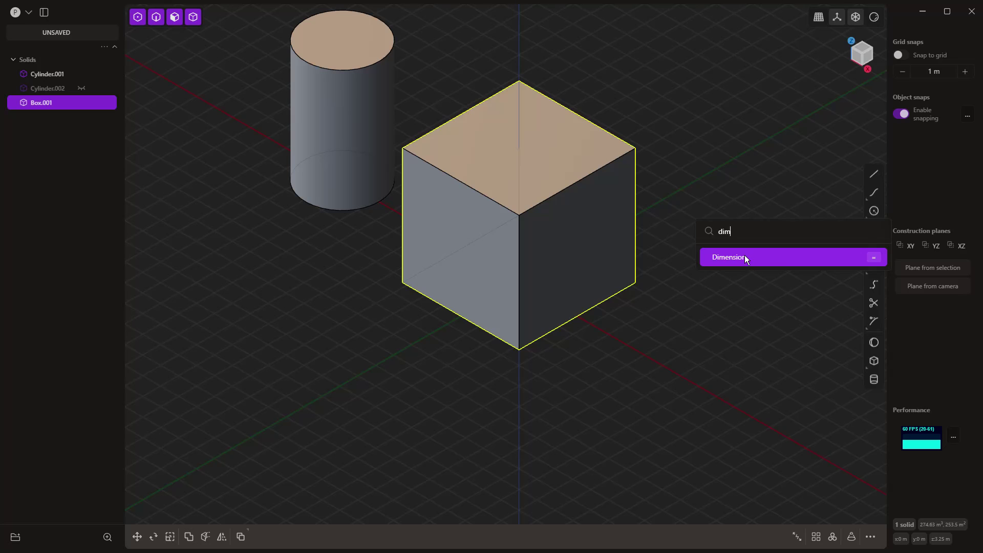
click(744, 255)
key(Tab)
key(Tab)
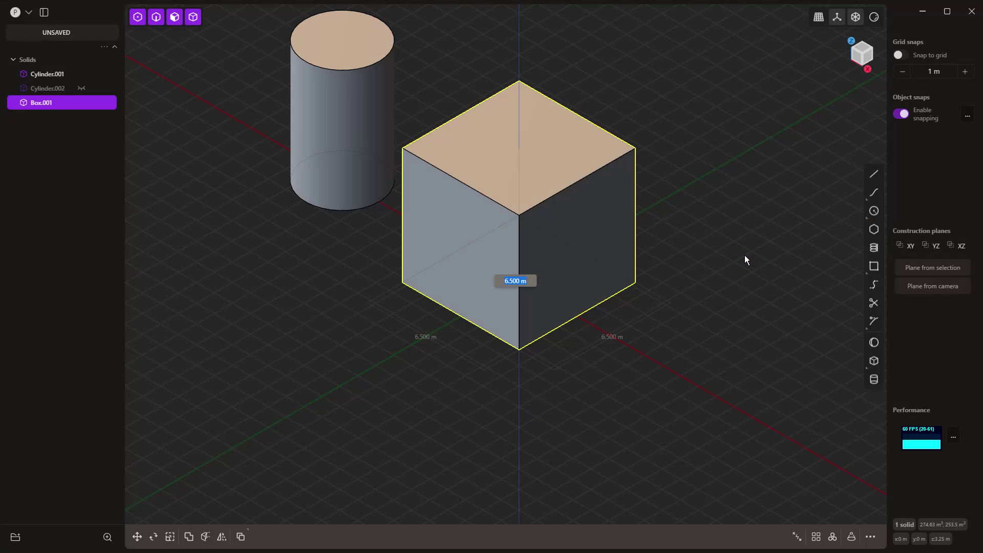
key(Escape)
Step: Move the box along the Y axis by about 12.29 m, away from the origin
key(g)
key(y)
click(741, 187)
Step: Create a sphere centred on the origin with a radius of about 4 m
key(shift+s)
click(519, 282)
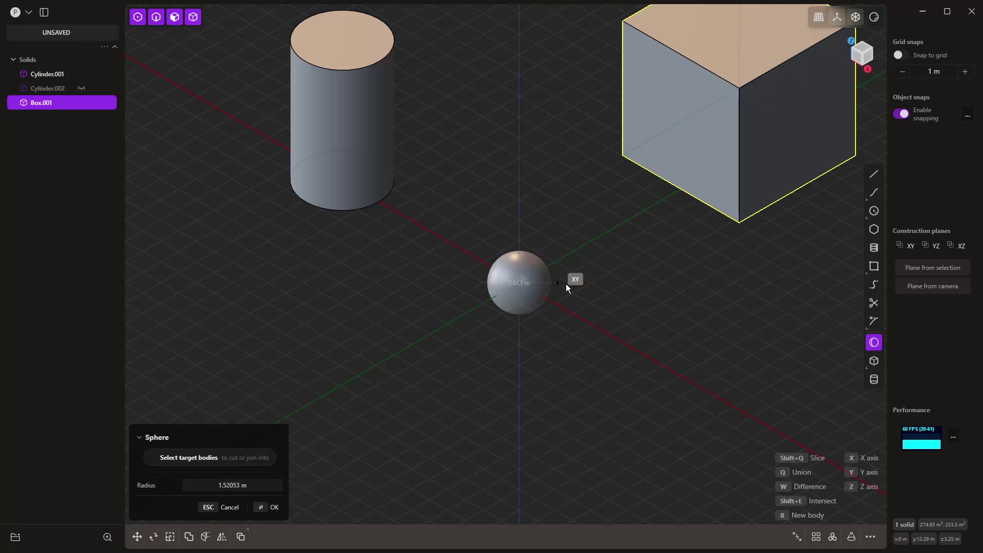
click(595, 246)
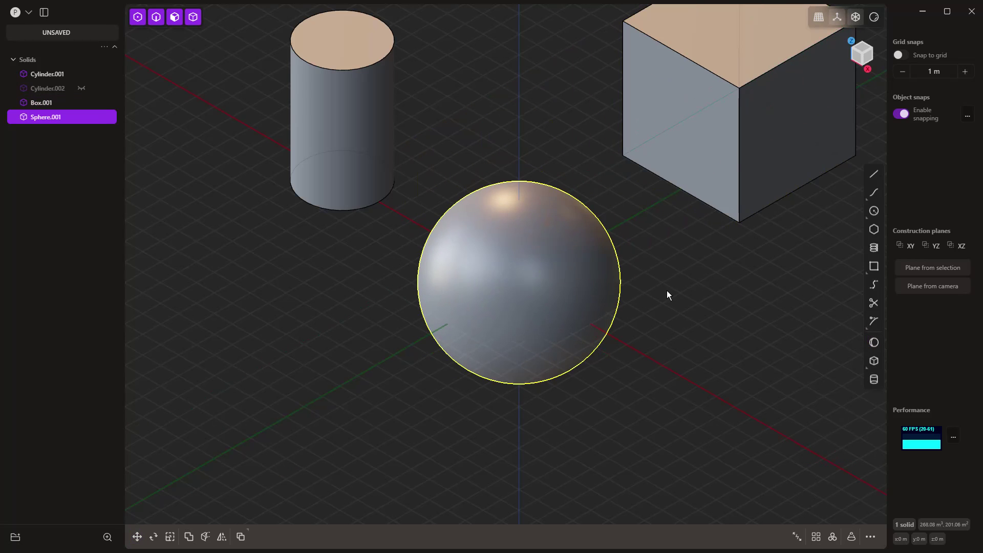
click(681, 347)
Step: Cut the sphere horizontally through its centre, keeping only the lower half, and display the half-sphere's diameter
click(596, 312)
key(alt+c)
key(Tab)
click(537, 322)
drag(521, 284, 355, 290)
click(461, 283)
key(Delete)
double_click(459, 284)
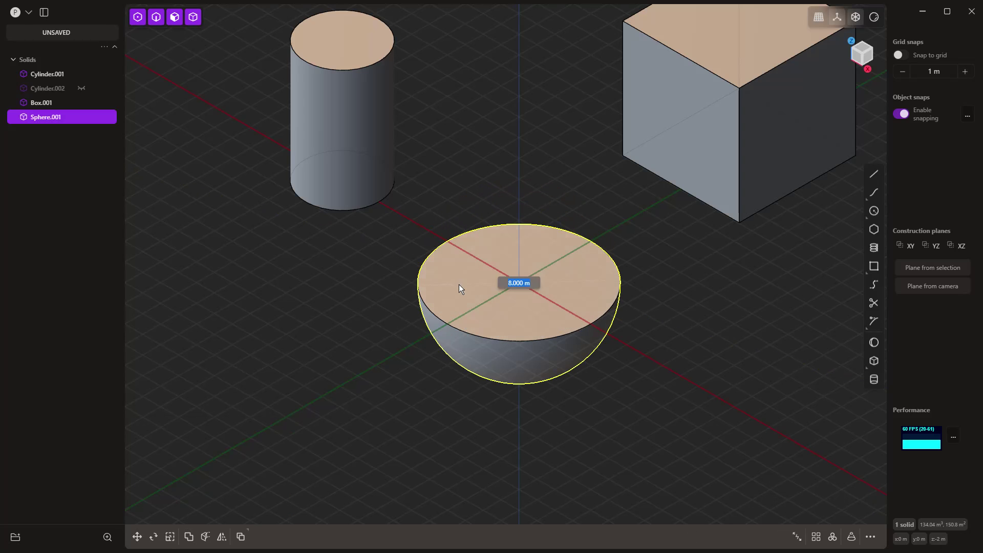
Step: Fillet the circular upper rim of the half-sphere
scroll(459, 284, down, 2)
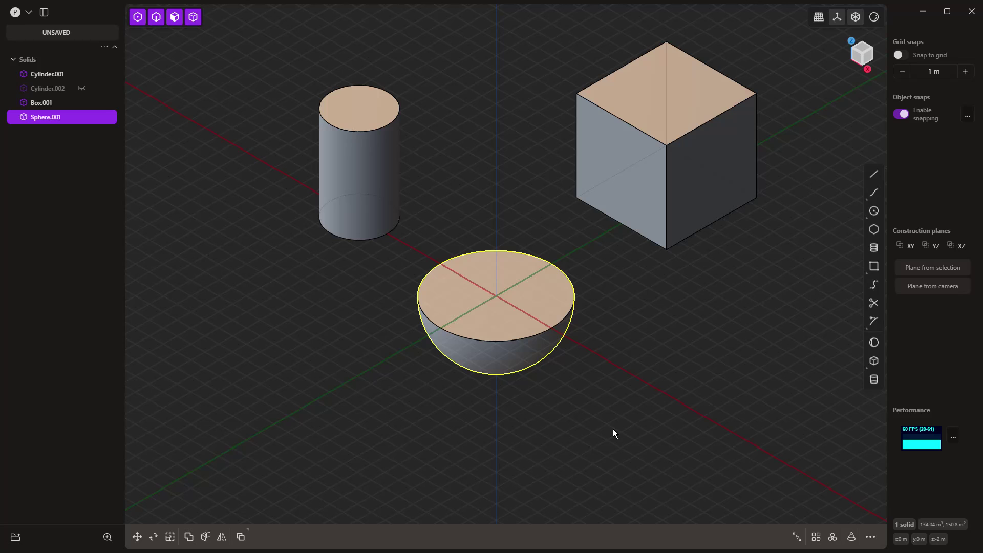
key(b)
click(536, 331)
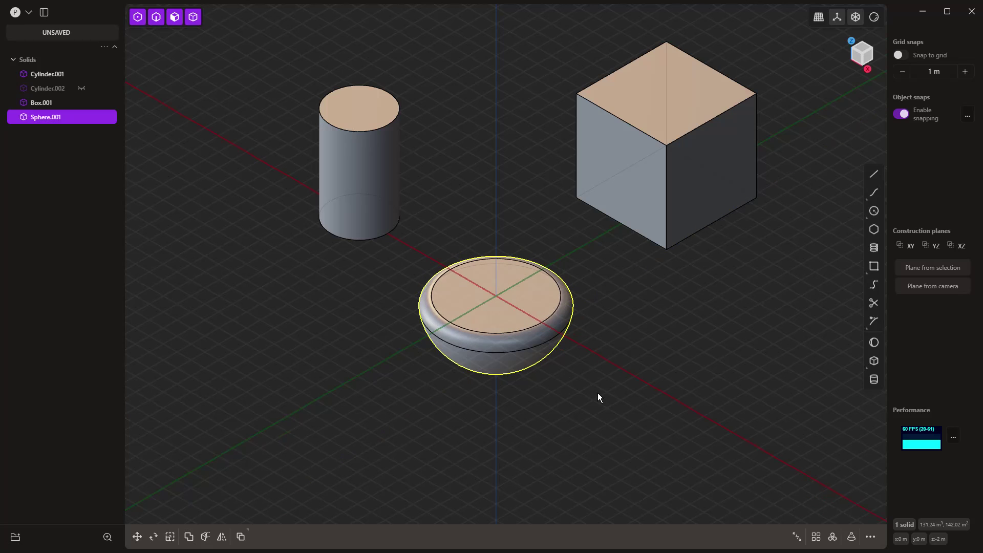
Step: Move the rounded half-sphere about 7.77 m along X and 8.51 m along Y
key(g)
drag(537, 347, 618, 460)
drag(644, 364, 761, 294)
right_click(761, 294)
Step: Hide the box, the half-sphere and the cylinder that is still visible
click(82, 102)
click(81, 117)
click(81, 73)
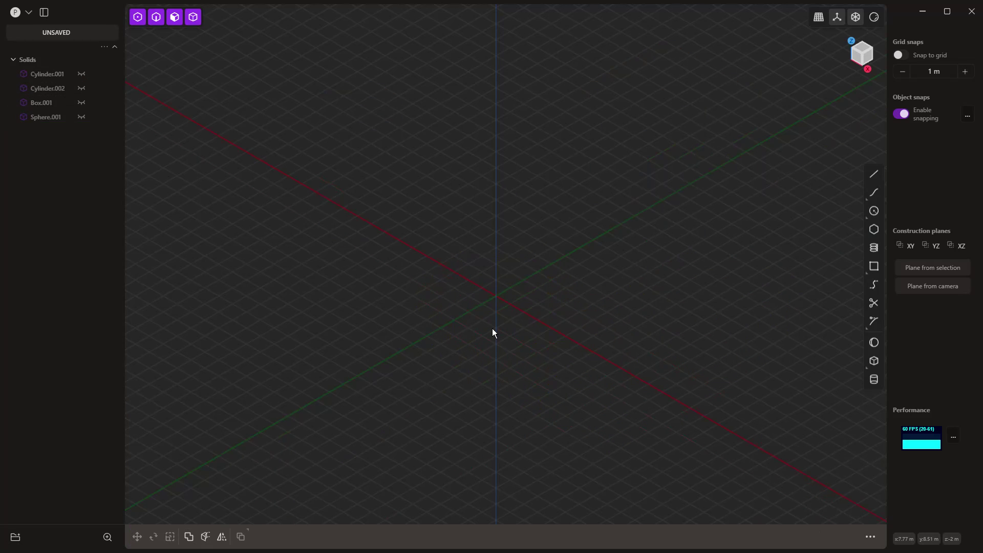
Step: Delete the default cube to empty the scene
key(ctrl+7)
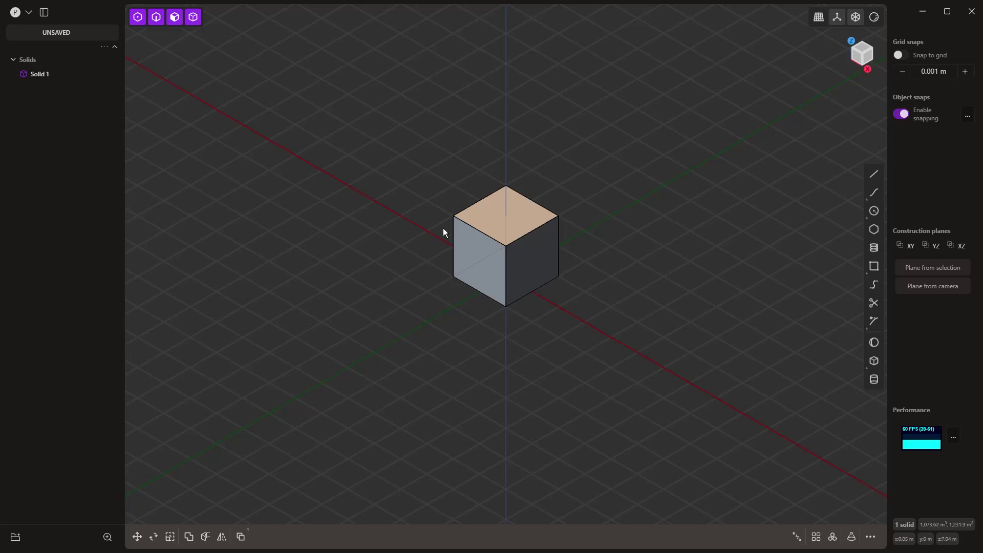
click(465, 231)
key(Delete)
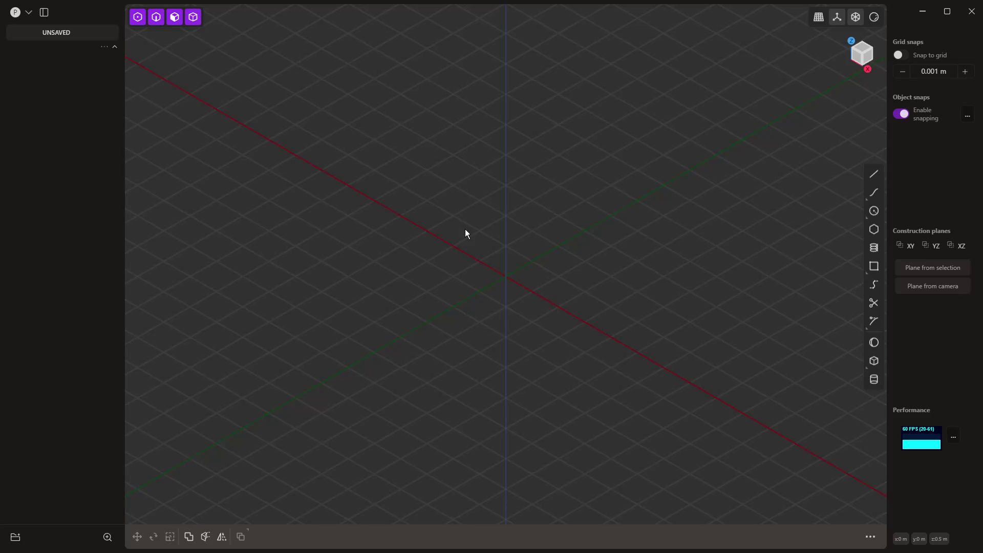
Step: In the top view, draw a rectangle centred on the origin, about 4.6 m wide and 2.3 m high
key(7)
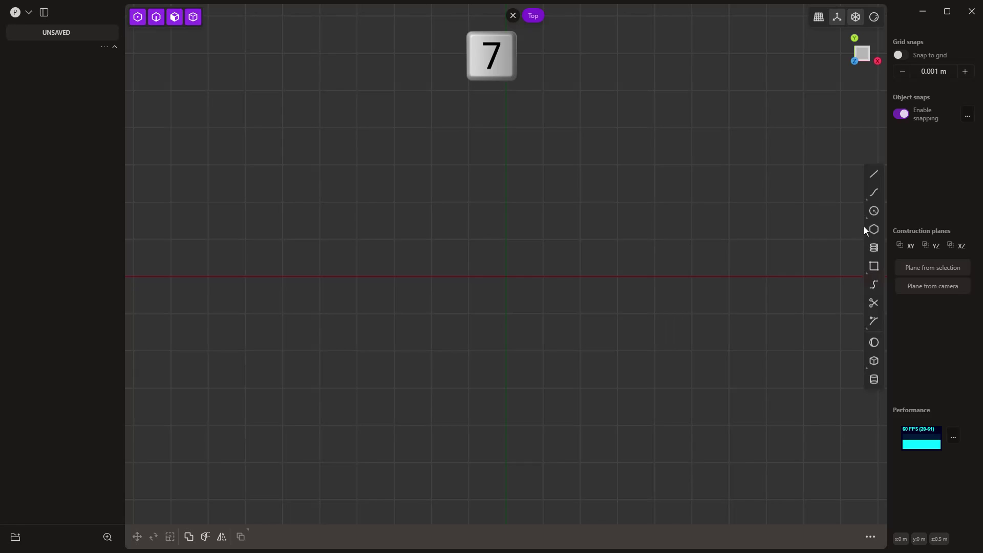
key(k)
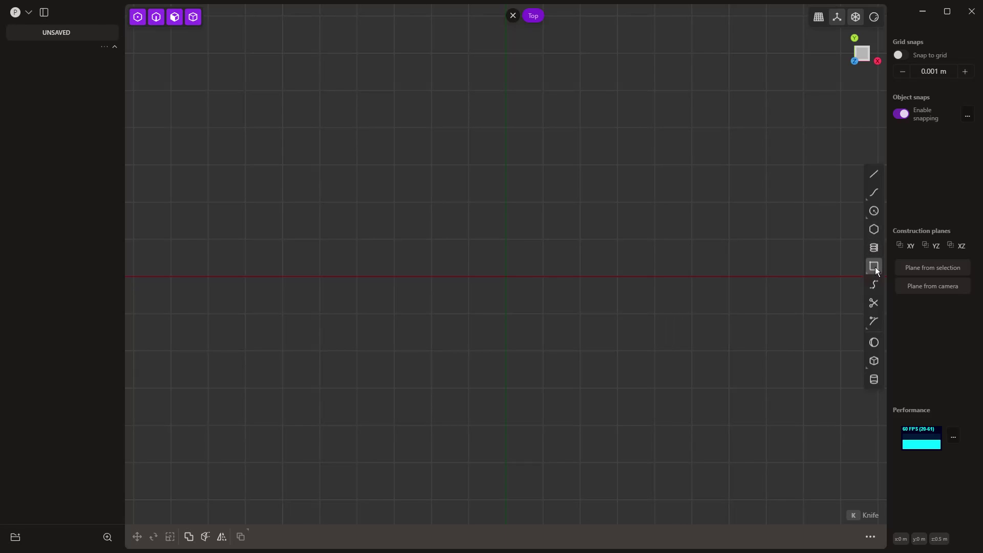
click(875, 266)
click(507, 275)
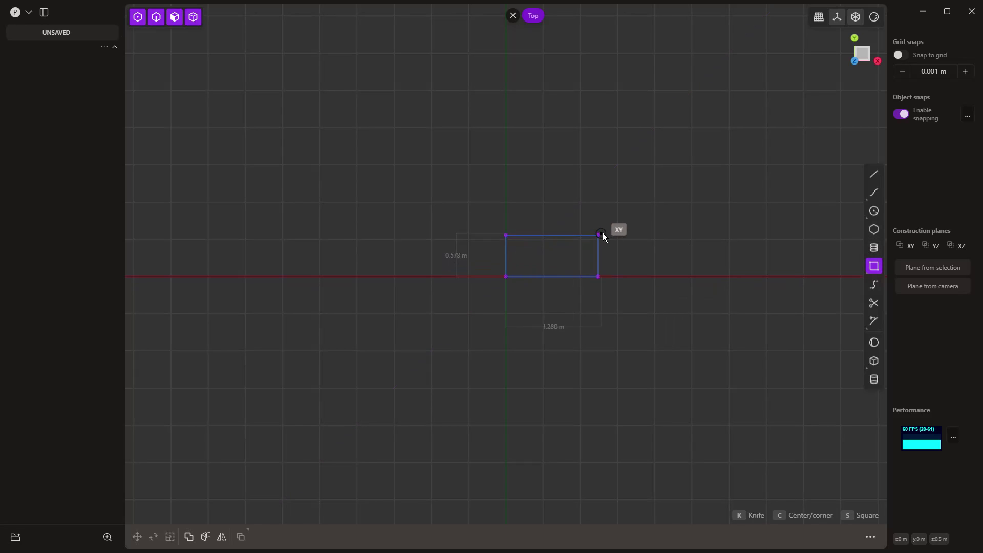
key(c)
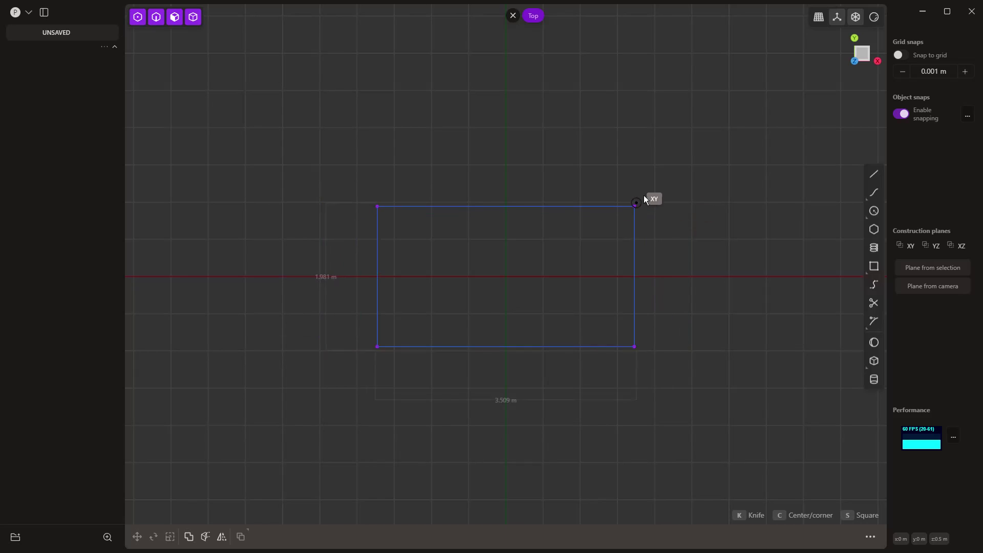
key(c)
key(c)
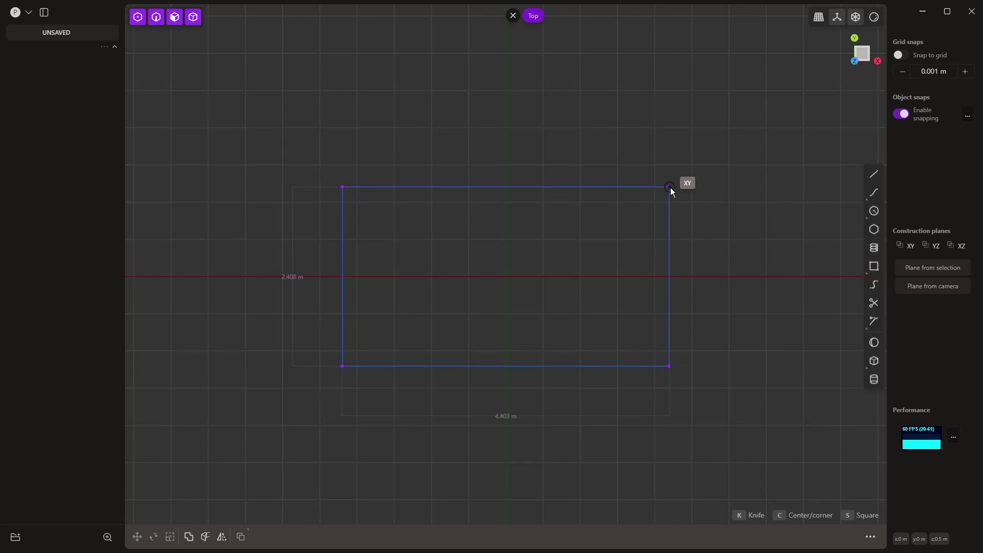
key(Tab)
key(Tab)
key(Tab)
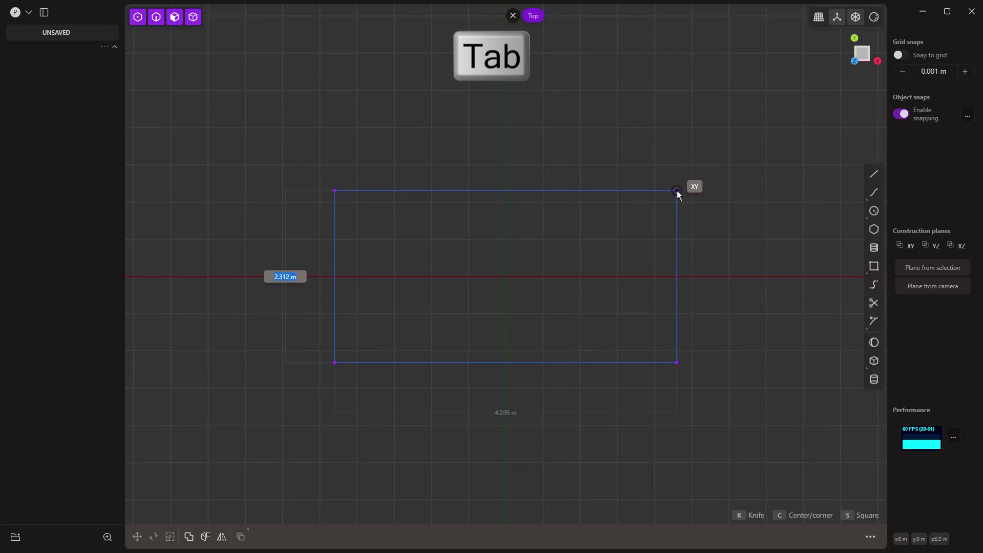
click(677, 191)
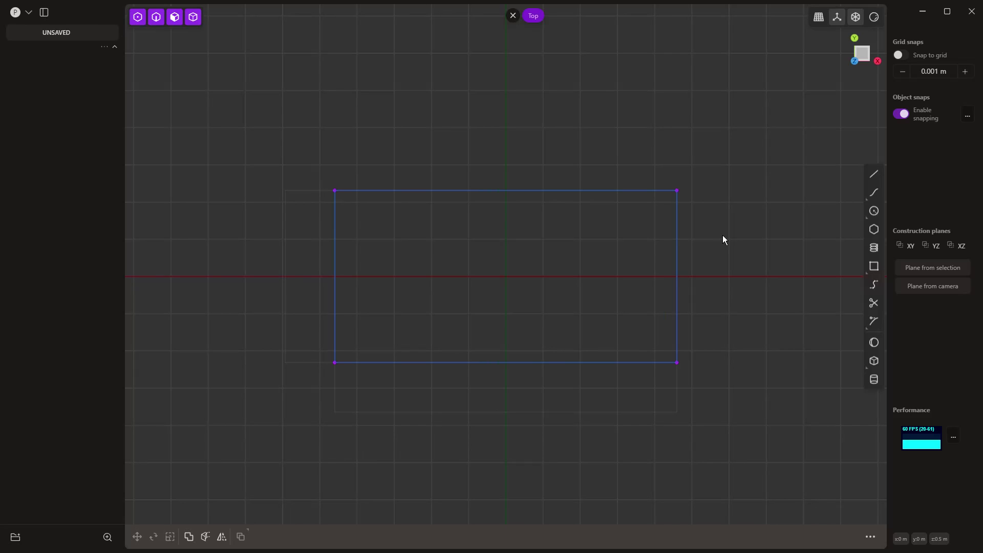
key(Return)
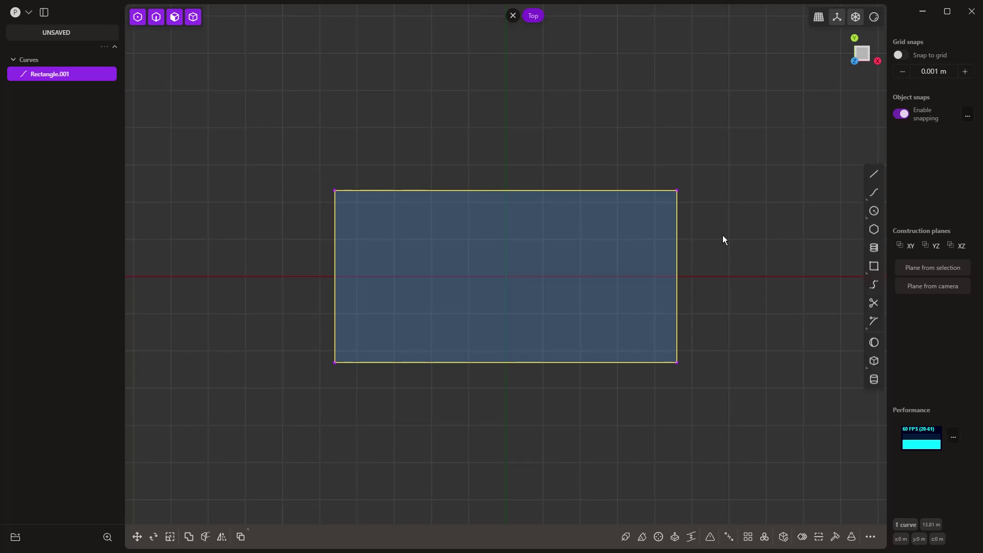
Step: Separate the selected rectangle into individual curve segments with the Unjoin command
key(f)
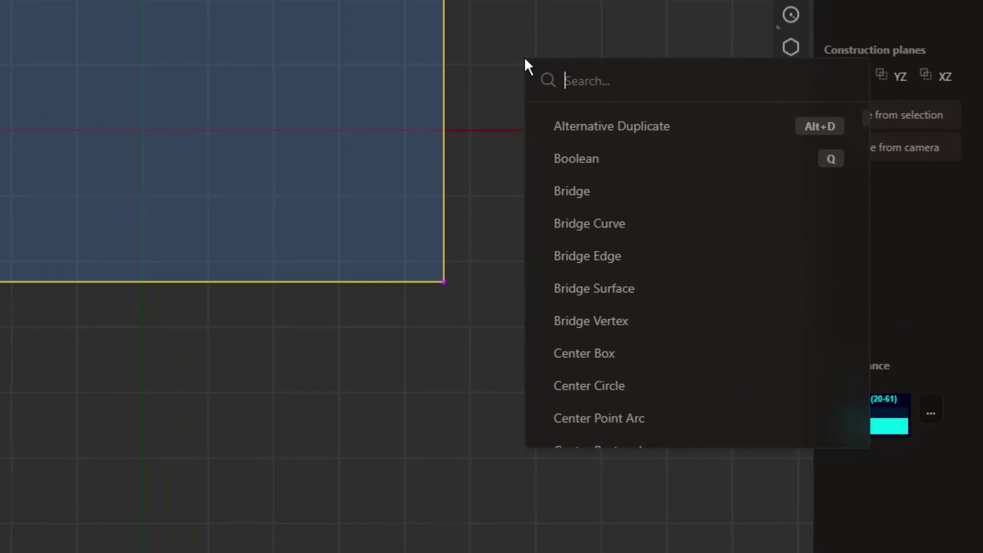
text(joi)
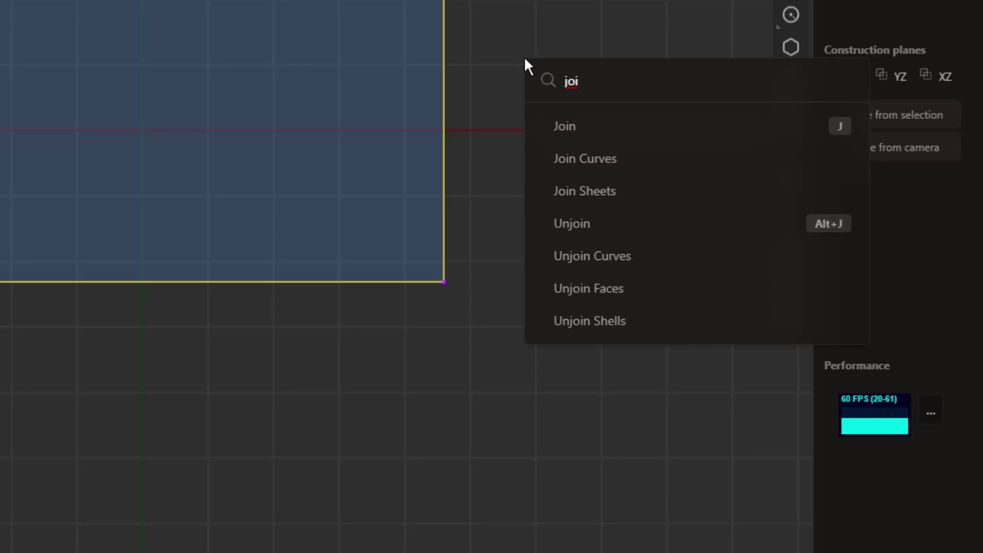
text(n)
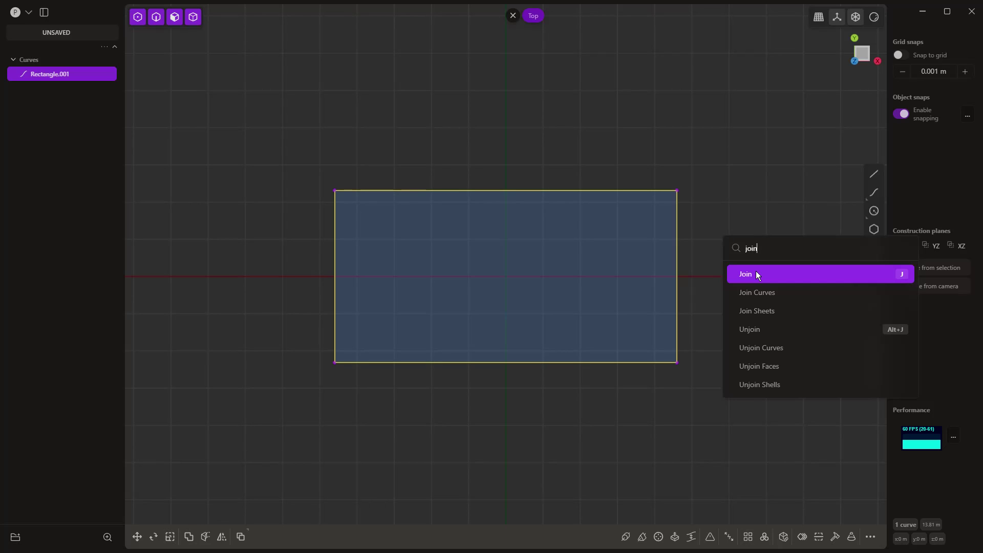
click(765, 326)
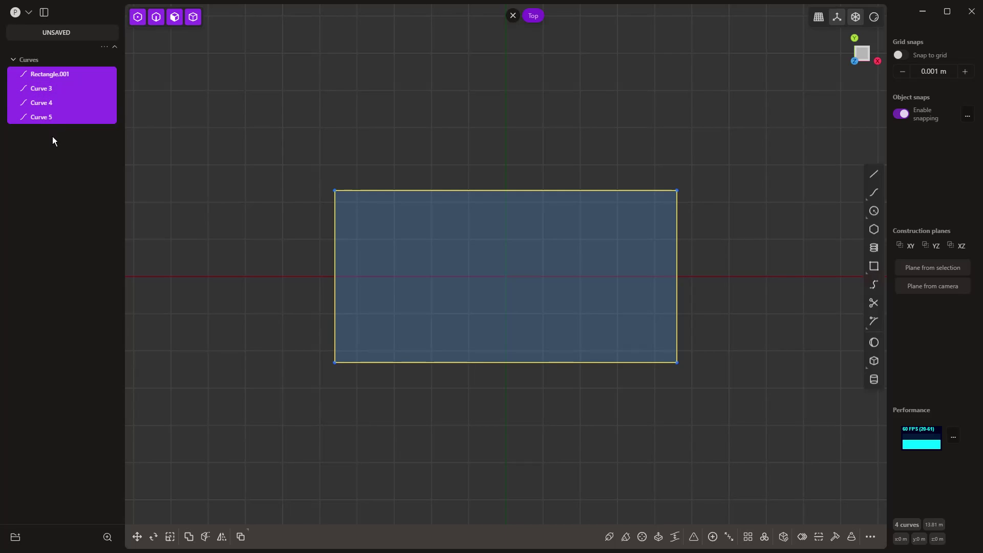
Step: Delete the rectangle's right vertical segment, leaving that end open
click(712, 212)
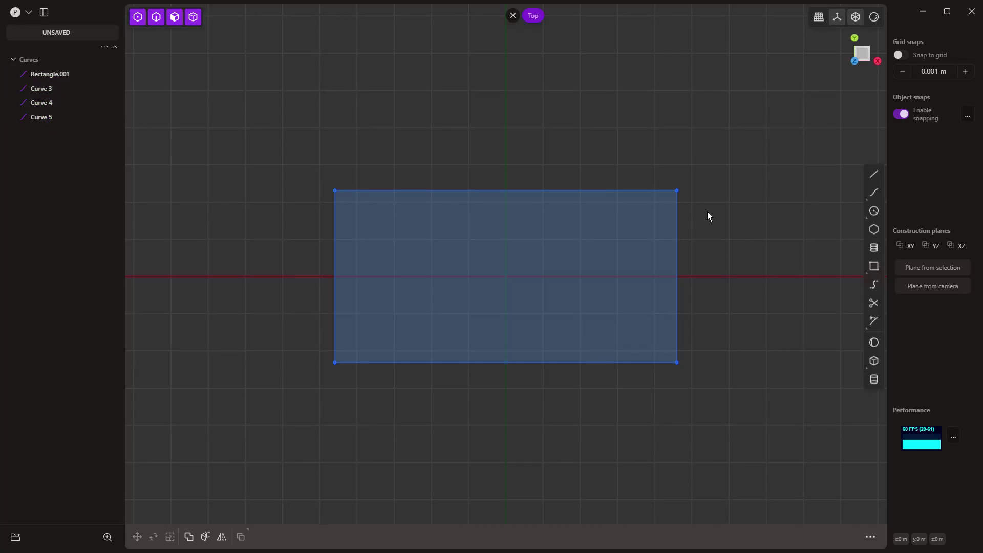
click(677, 223)
key(Delete)
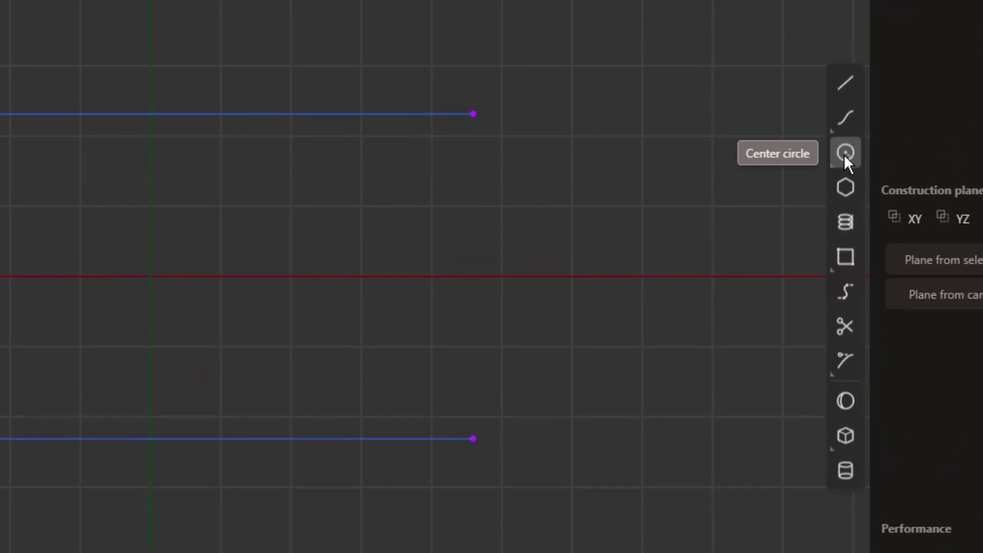
Step: Close the open right end with a tangent arc from the upper line's endpoint to the lower line's endpoint
click(843, 155)
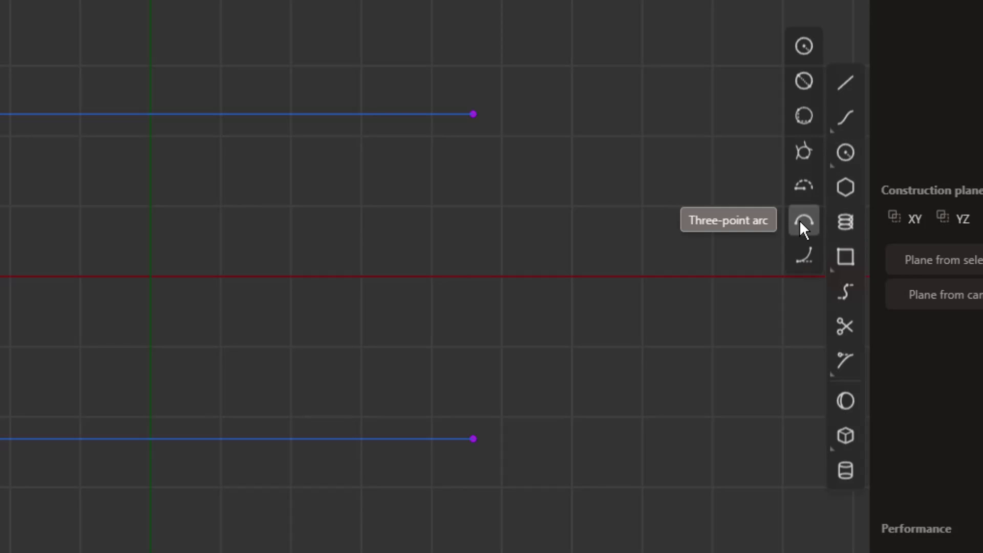
click(803, 255)
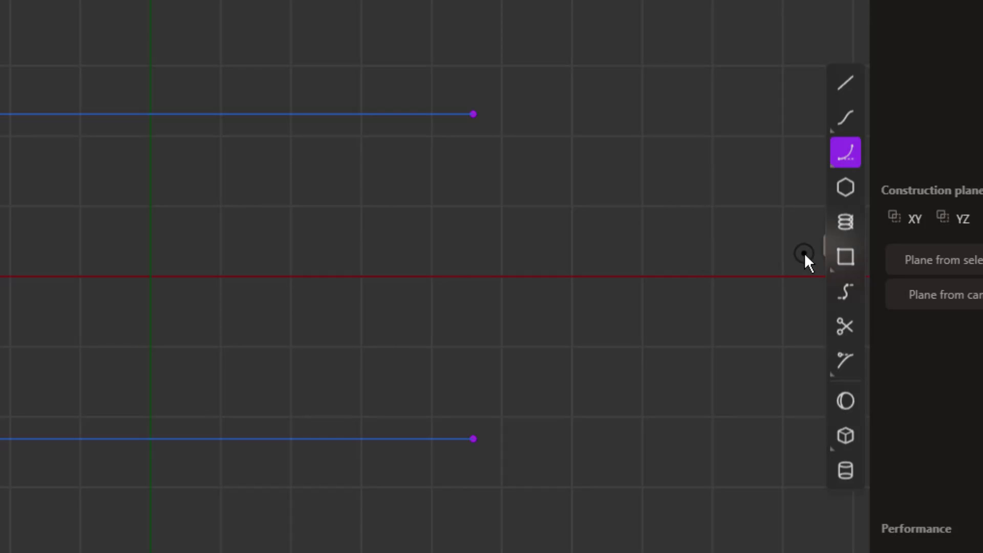
click(472, 114)
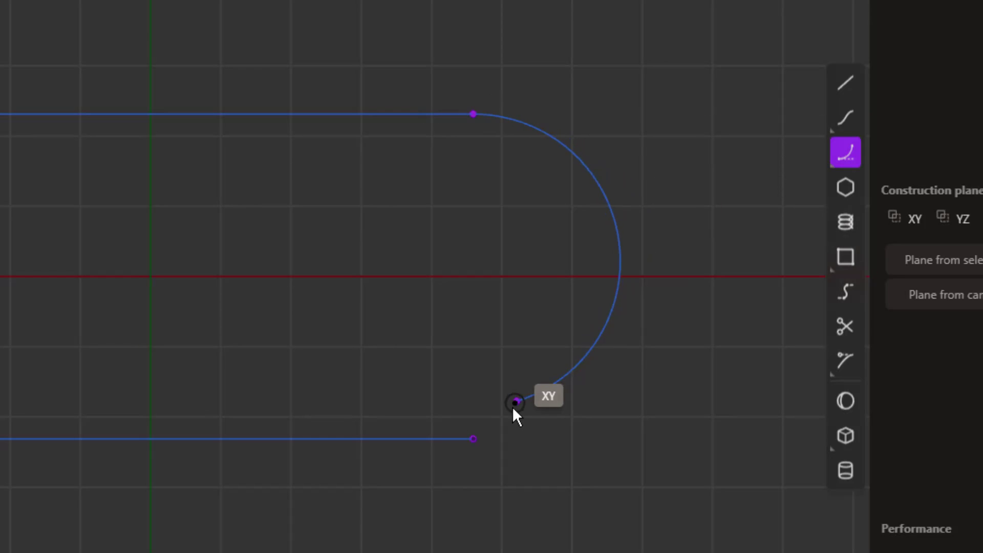
click(473, 439)
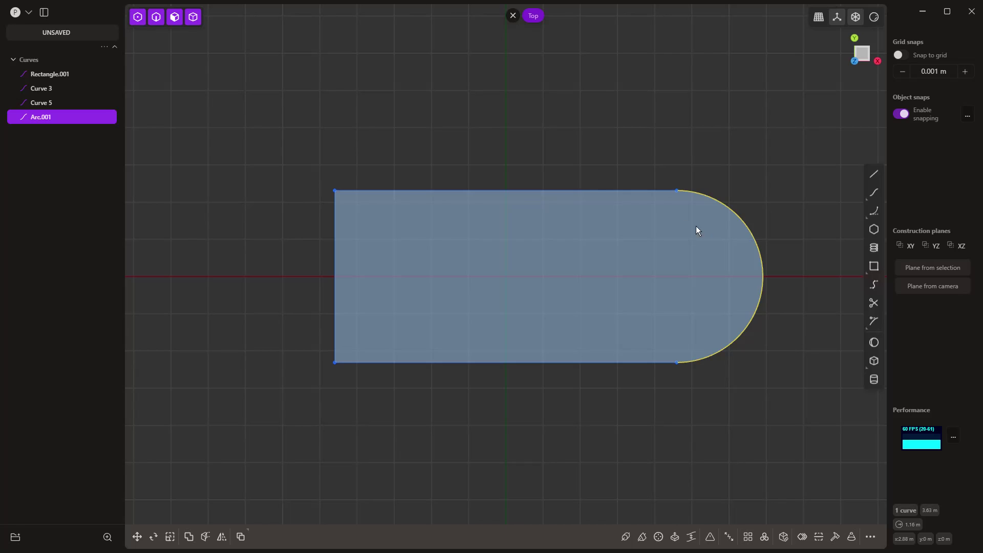
Step: Join the three straight segments and the arc into a single closed curve and deselect it
drag(286, 137, 797, 410)
key(e)
key(j)
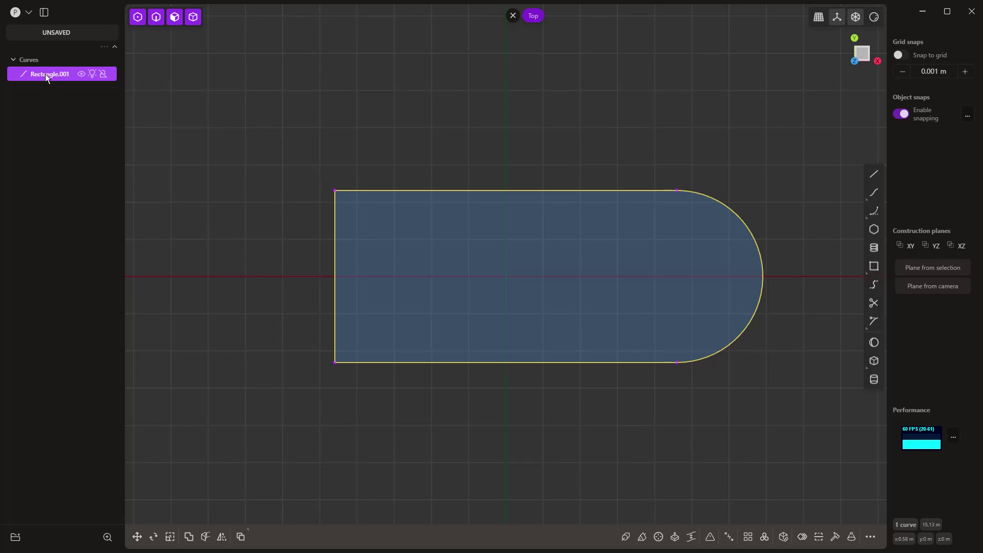
click(225, 147)
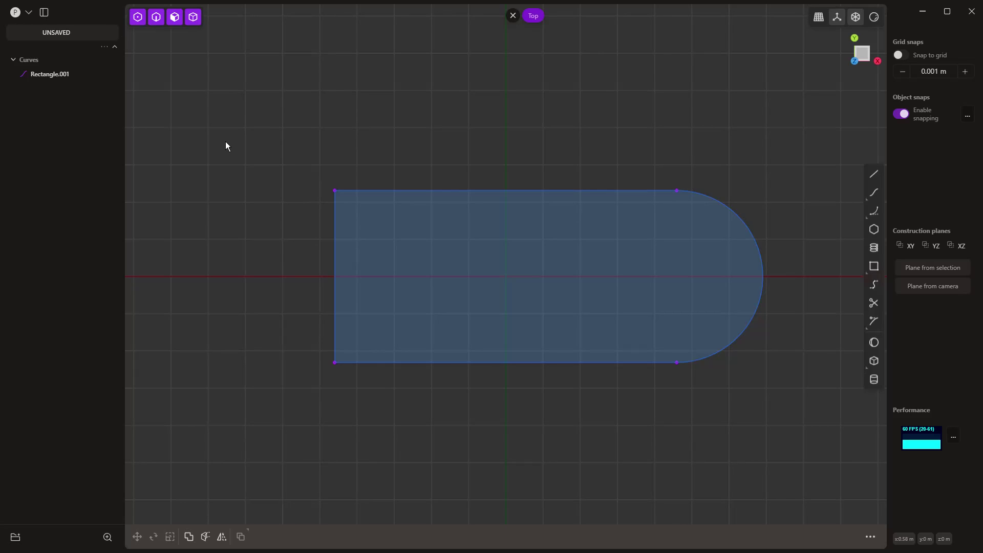
Step: Fillet the closed profile's two sharp corners with a distance of about 0.2 m
click(413, 189)
key(f)
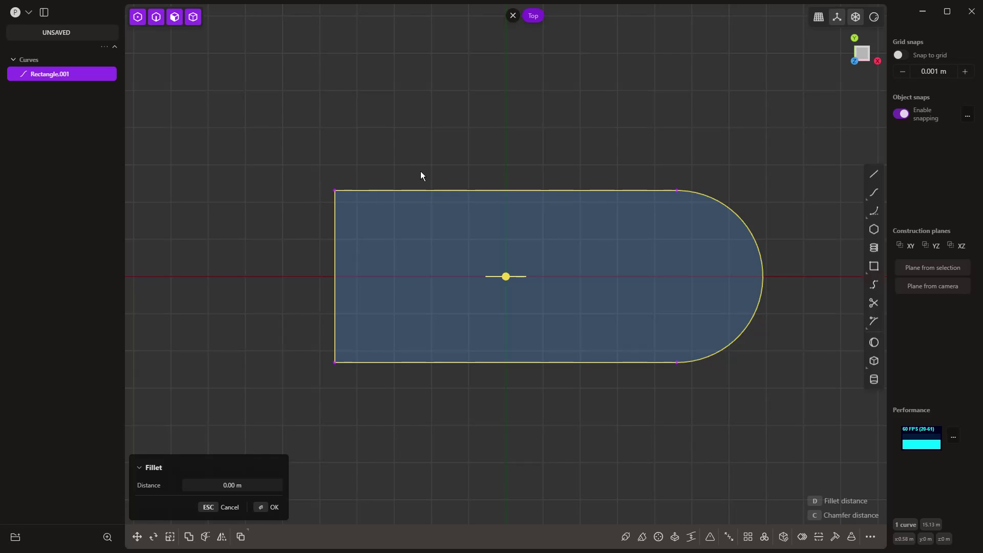
key(b)
mouse_move(509, 277)
mouse_down()
mouse_move(494, 280)
mouse_move(542, 282)
mouse_move(523, 282)
mouse_up()
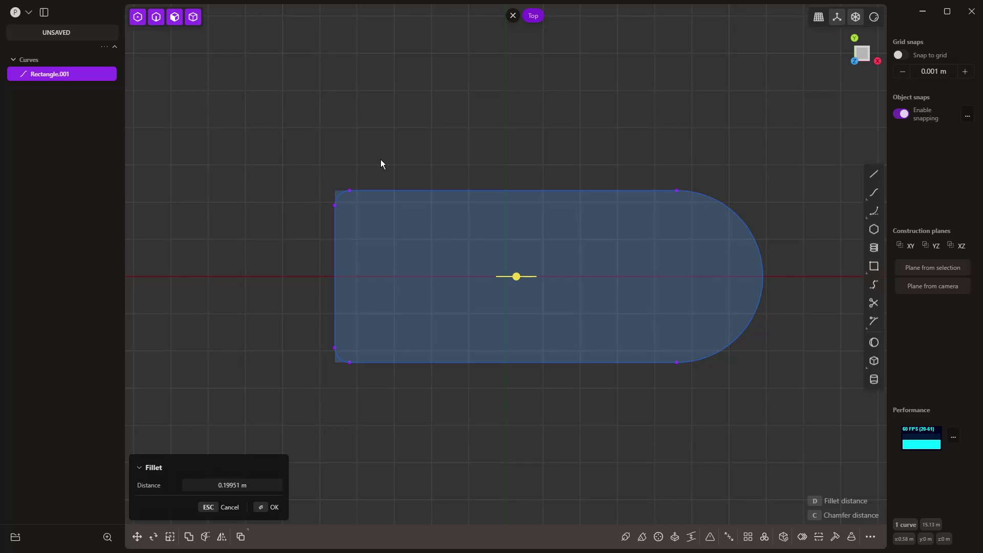
key(Return)
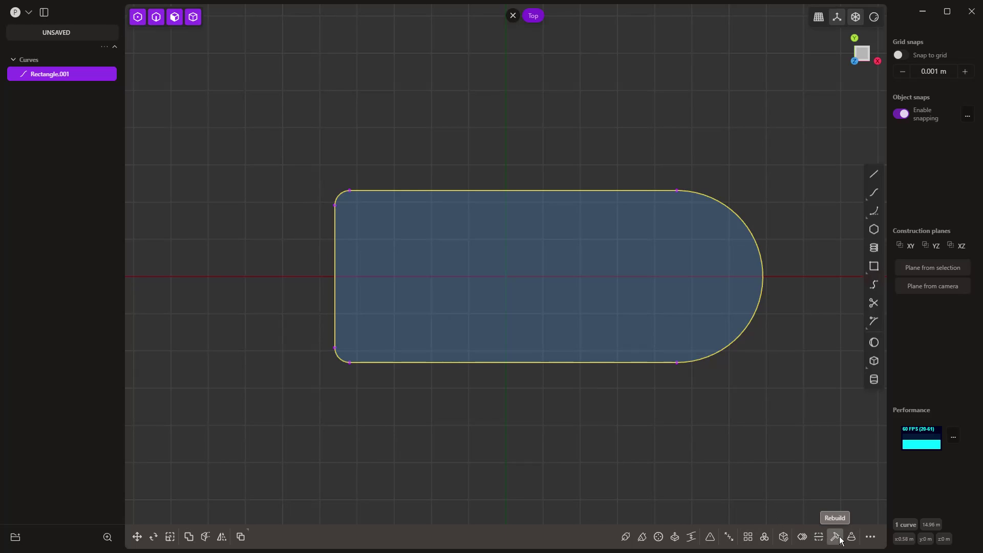
Step: Try rebuilding the profile curve by number of points with 36 points, undo the rebuild and deselect the curve
click(838, 539)
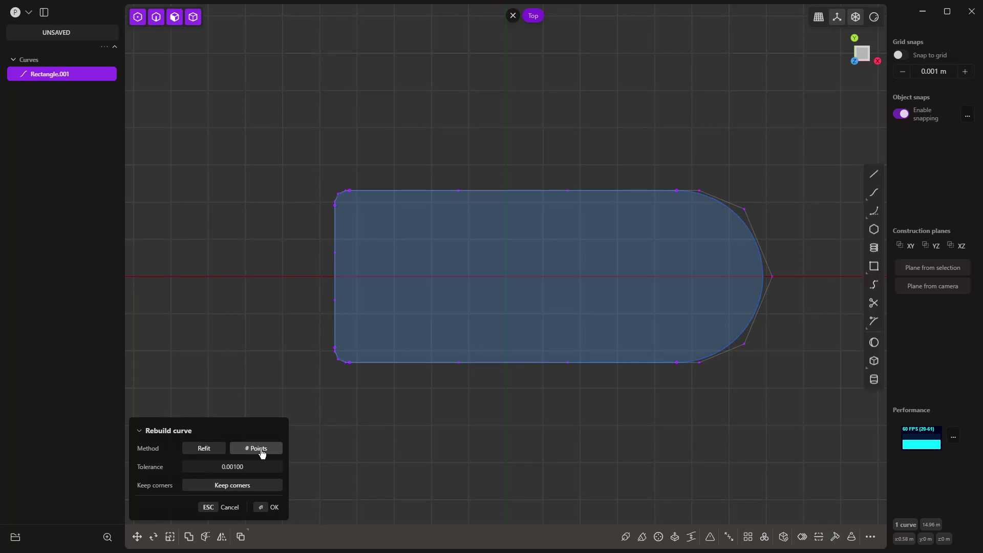
click(258, 448)
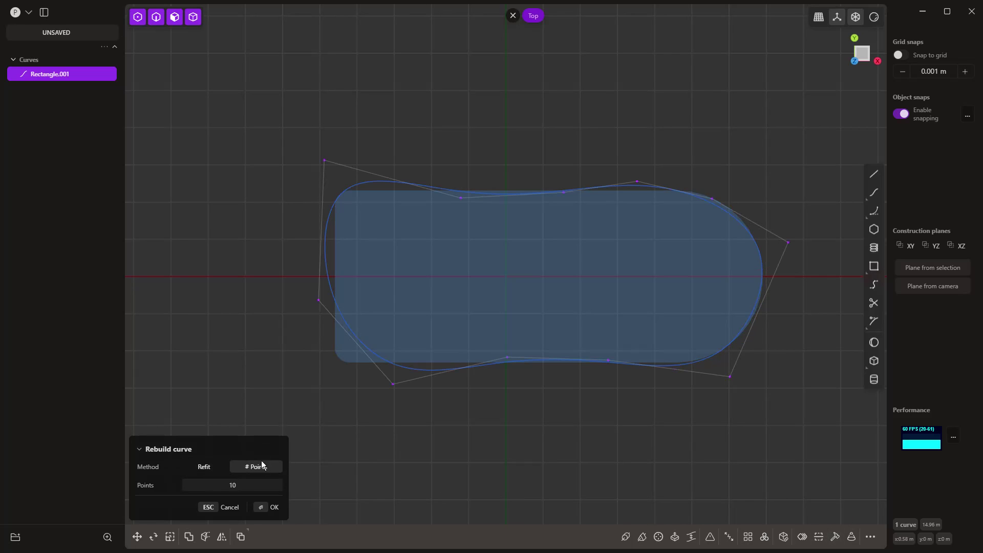
drag(226, 485, 279, 485)
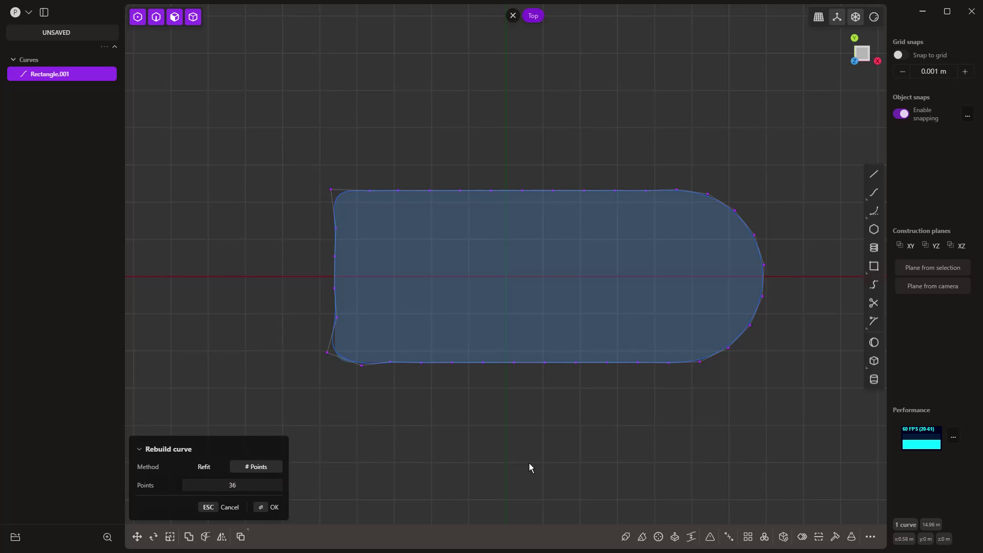
key(Return)
key(ctrl+z)
click(599, 455)
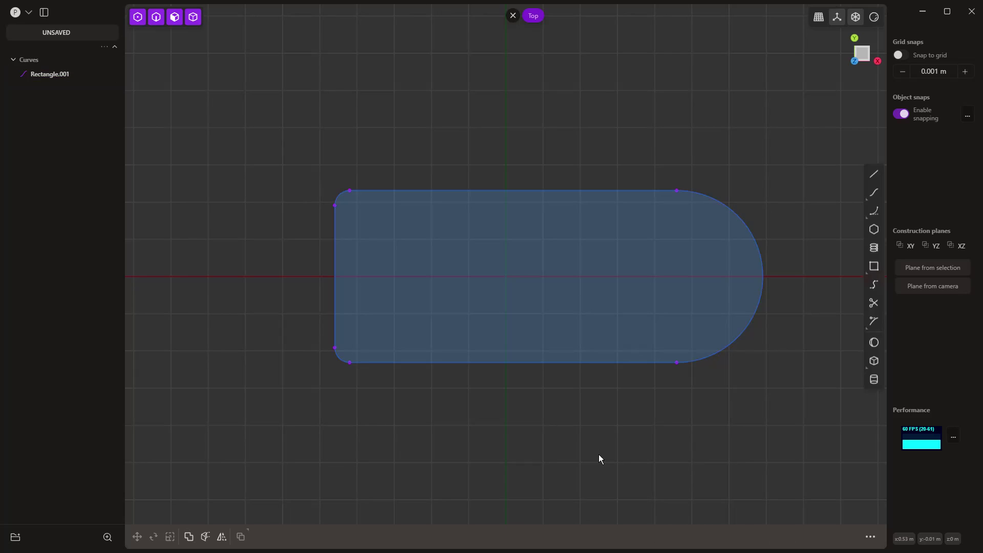
Step: Draw a closed five-point polyline above the rounded profile, with one slanted end and one chamfered corner
click(873, 174)
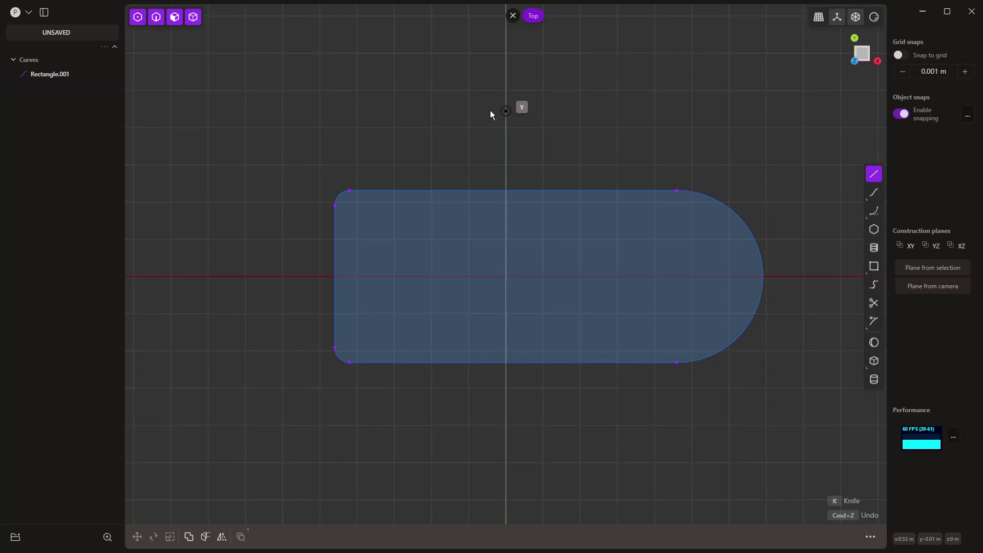
click(422, 99)
click(587, 99)
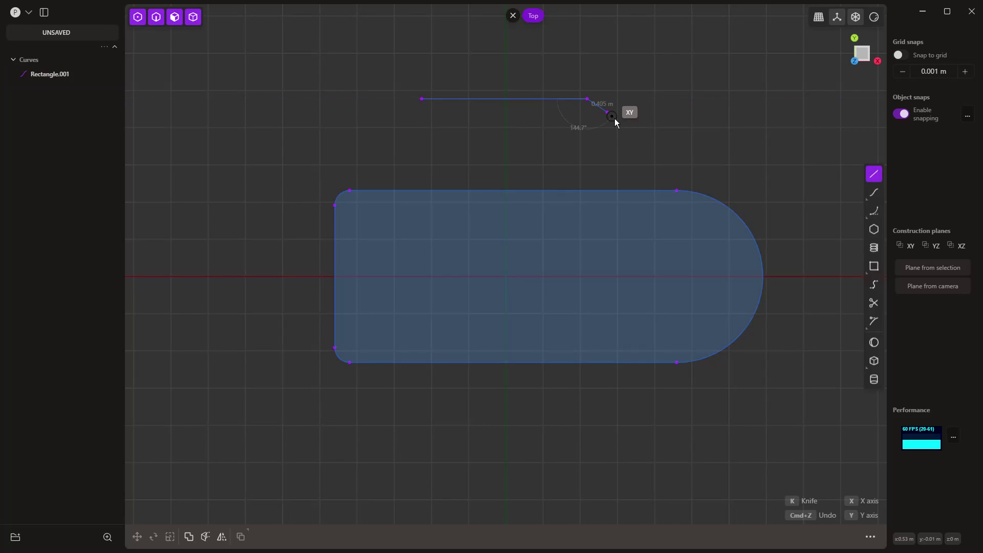
click(644, 136)
click(646, 162)
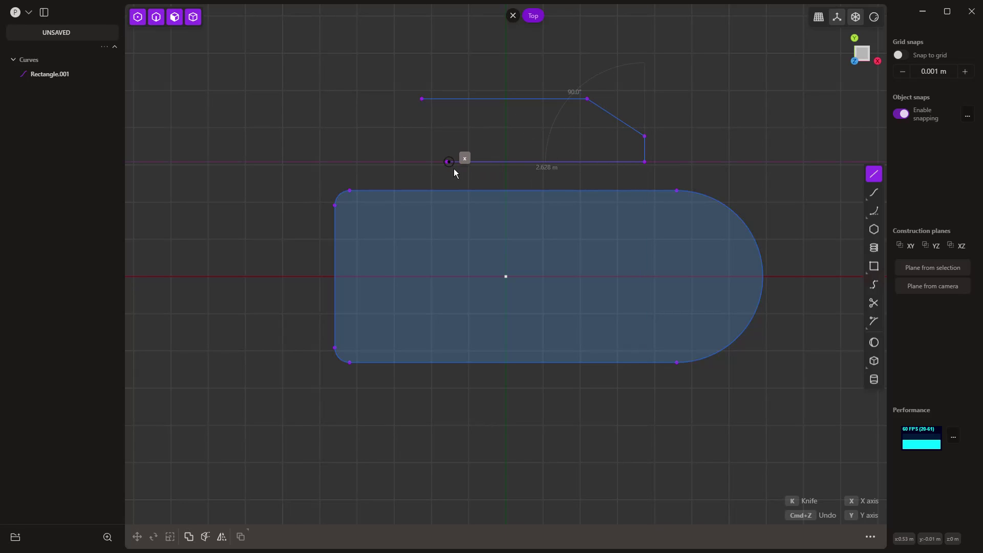
click(455, 162)
click(418, 103)
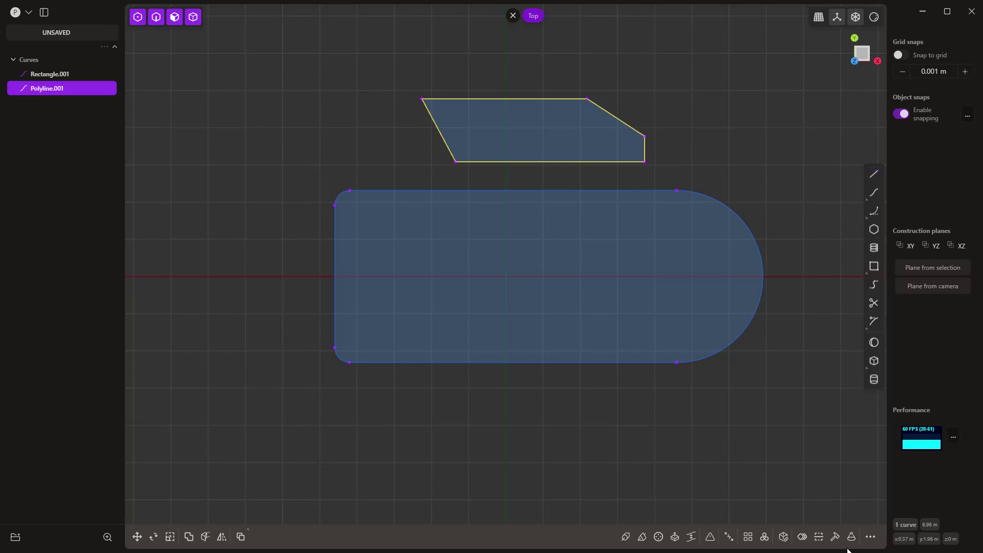
Step: Rebuild the polyline by number of points, using more than the default 10 points, and deselect it
click(835, 536)
click(259, 447)
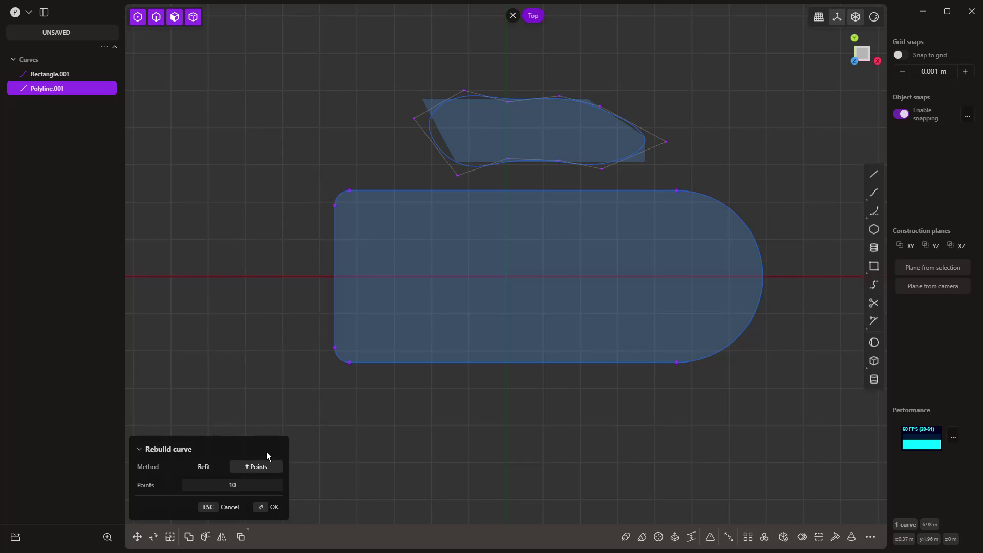
drag(226, 485, 264, 486)
key(Return)
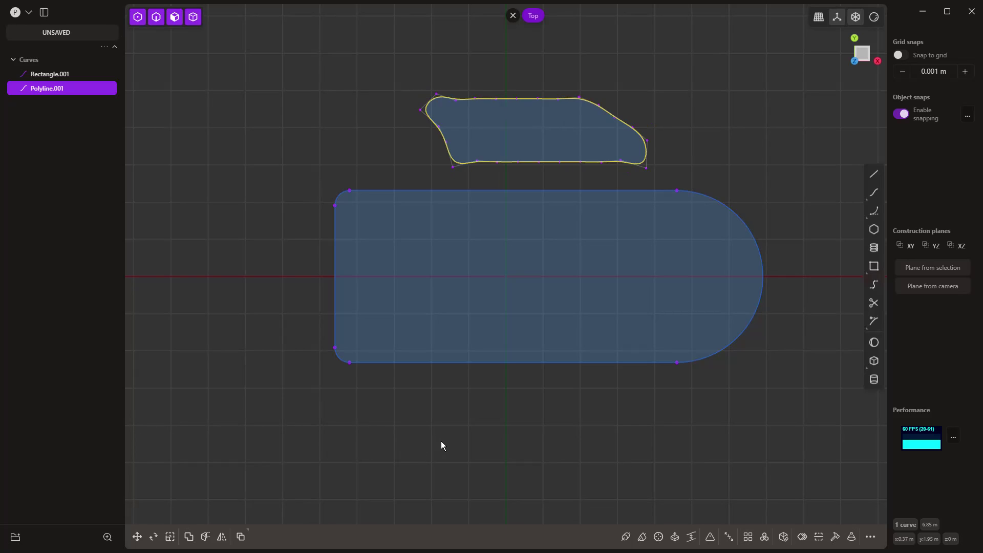
key(Escape)
Step: Move control points on the slanted end of the rebuilt curve outward to reshape it
click(442, 128)
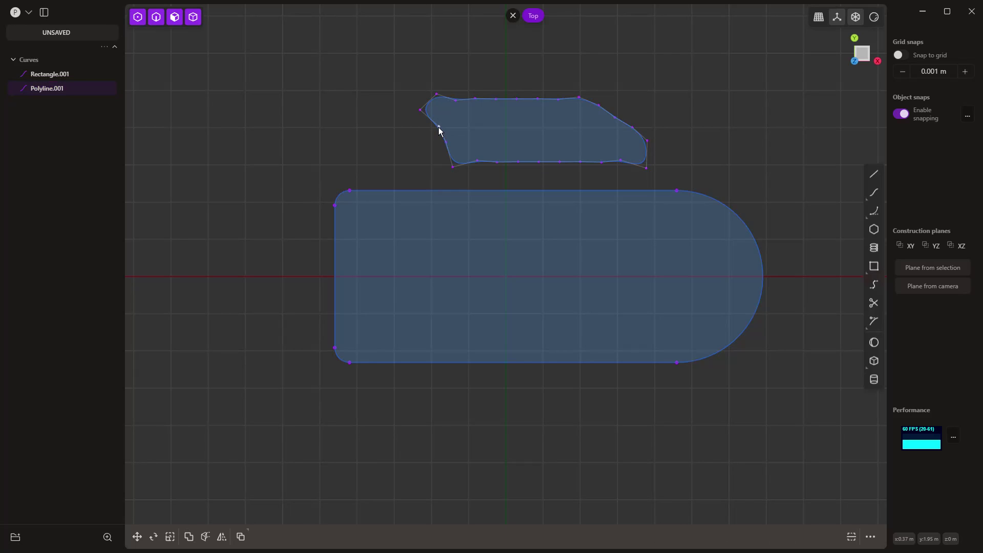
key(g)
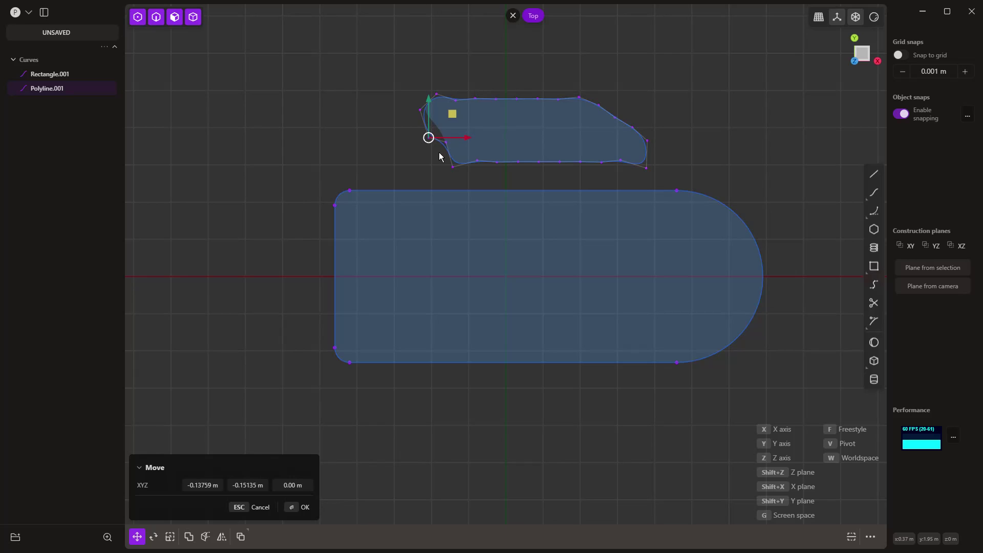
right_click(439, 158)
drag(446, 143, 431, 154)
click(432, 156)
Step: Delete the whole rebuilt polyline above the rounded profile
drag(380, 65, 684, 182)
key(e)
key(Delete)
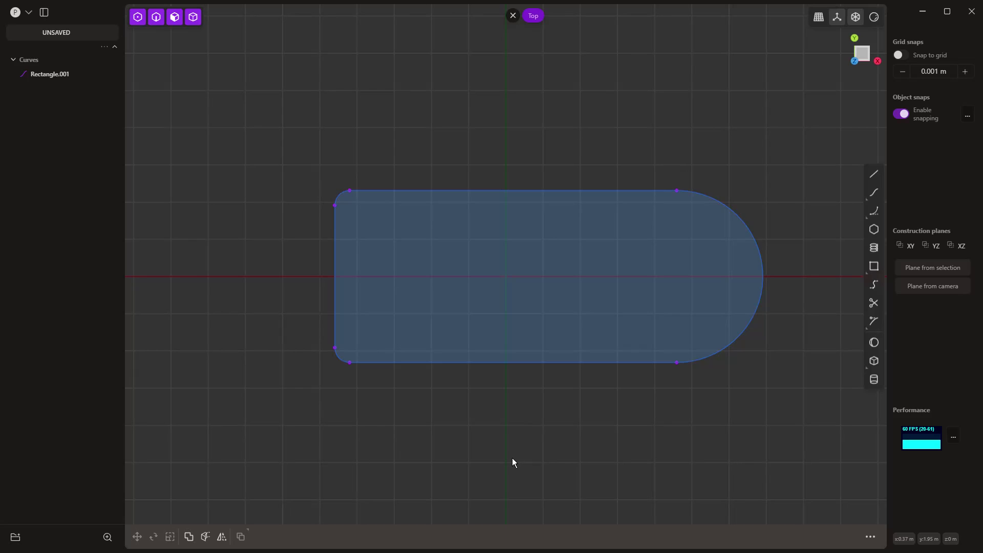
Step: Extrude the rounded profile region upward about 2.84 m into a solid and hide its source curve
middle_drag(512, 456, 478, 377)
click(481, 259)
key(e)
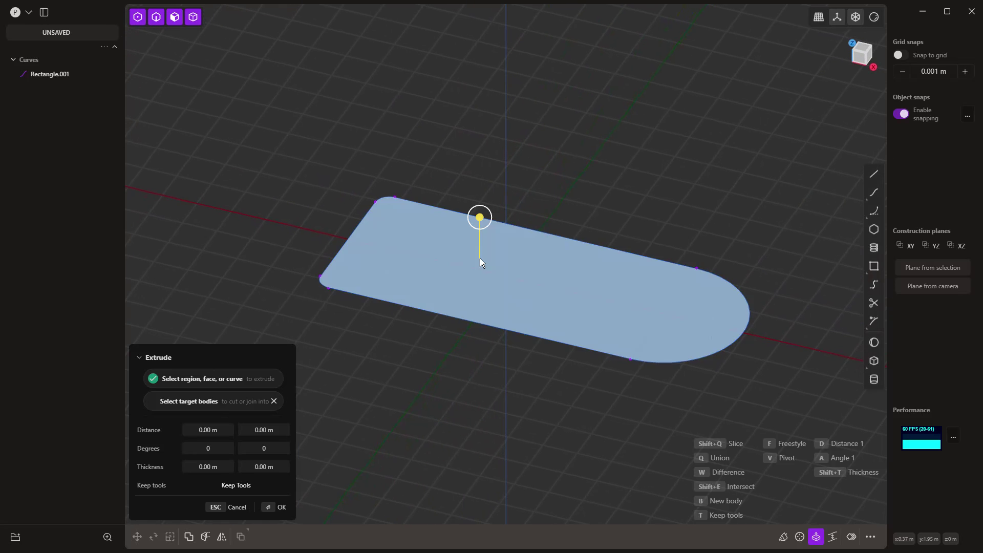
drag(478, 220, 476, 104)
key(Return)
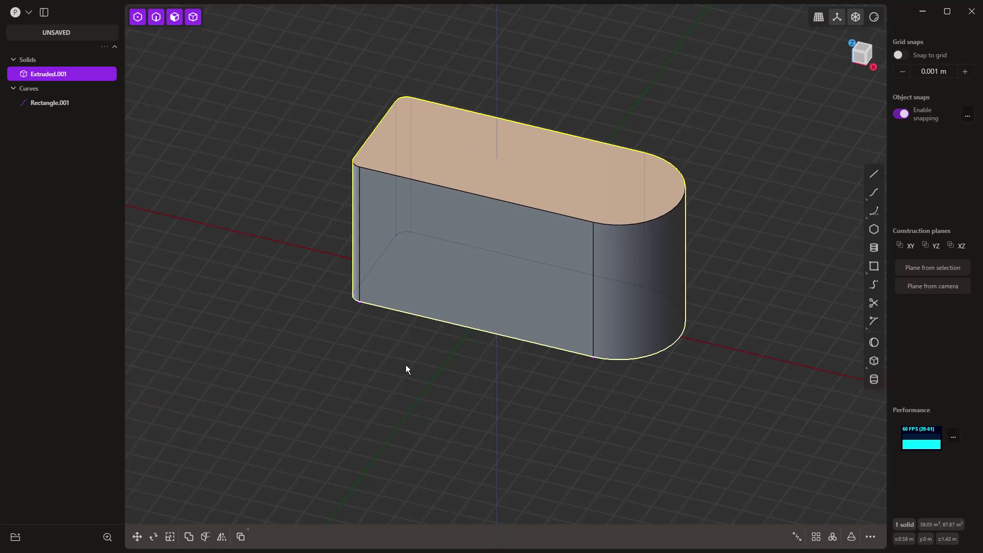
click(401, 364)
click(81, 102)
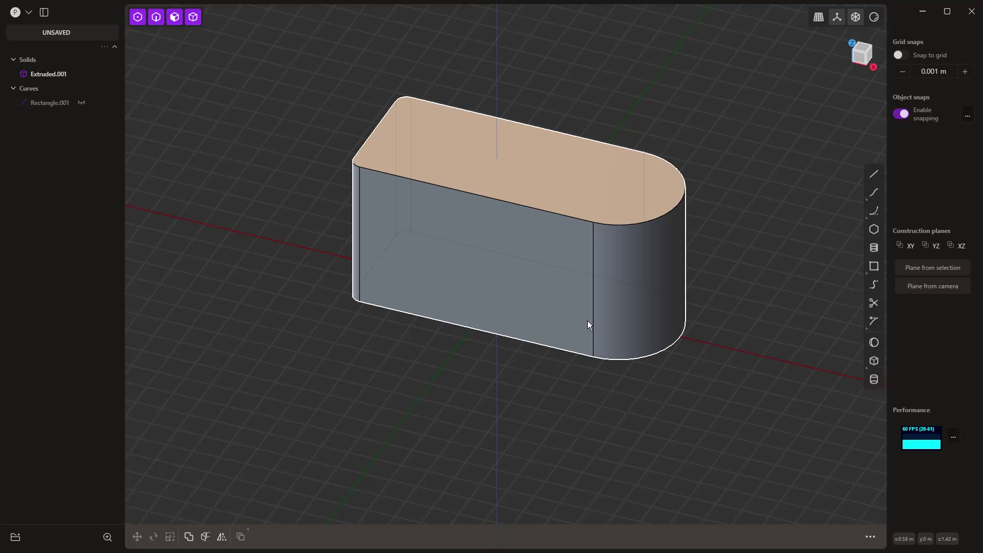
Step: Offset the solid's top face slightly upward to make the body taller
click(589, 177)
click(589, 176)
key(o)
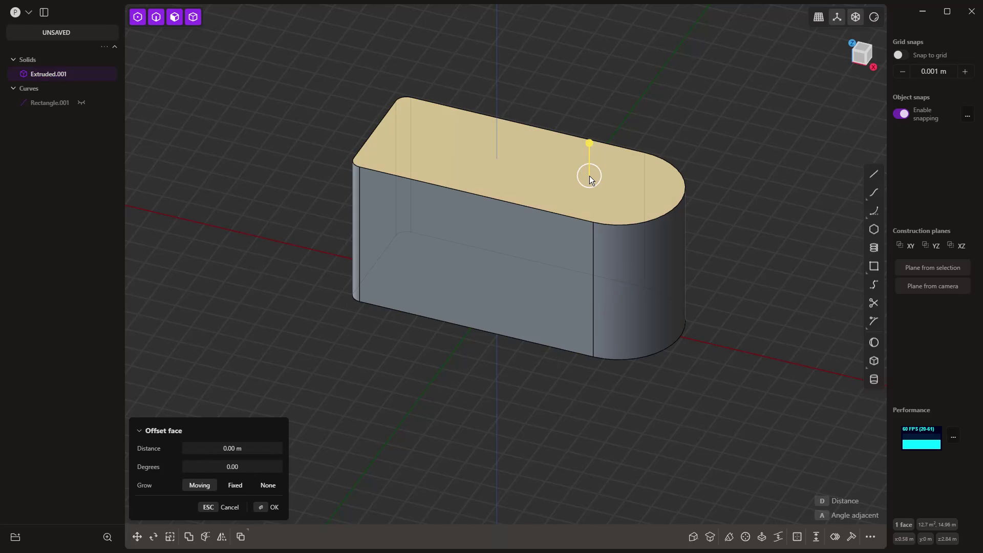
drag(591, 142, 595, 127)
right_click(738, 174)
click(738, 174)
Step: Try to enlarge the radius of the solid's curved end face on its own
click(657, 253)
click(657, 250)
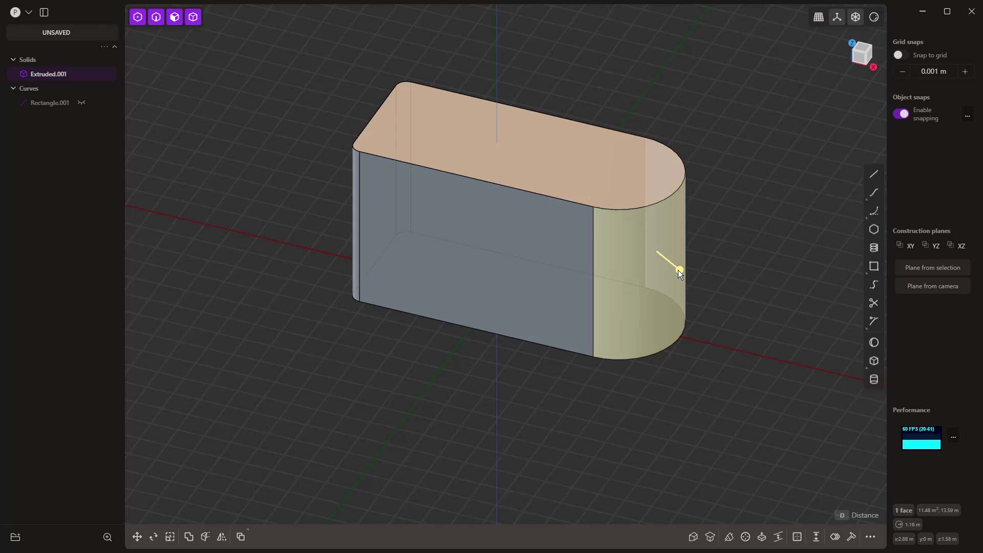
drag(678, 270, 681, 276)
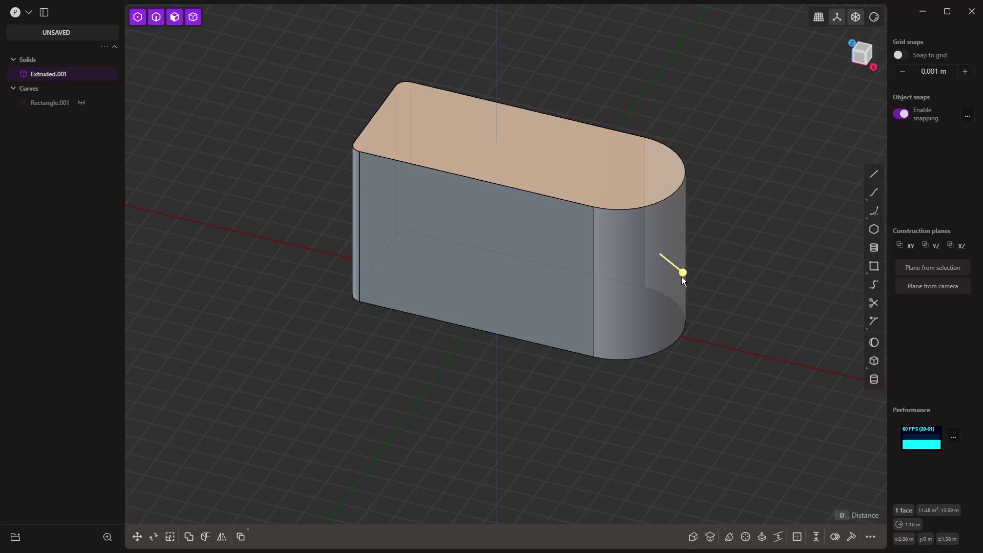
right_click(683, 364)
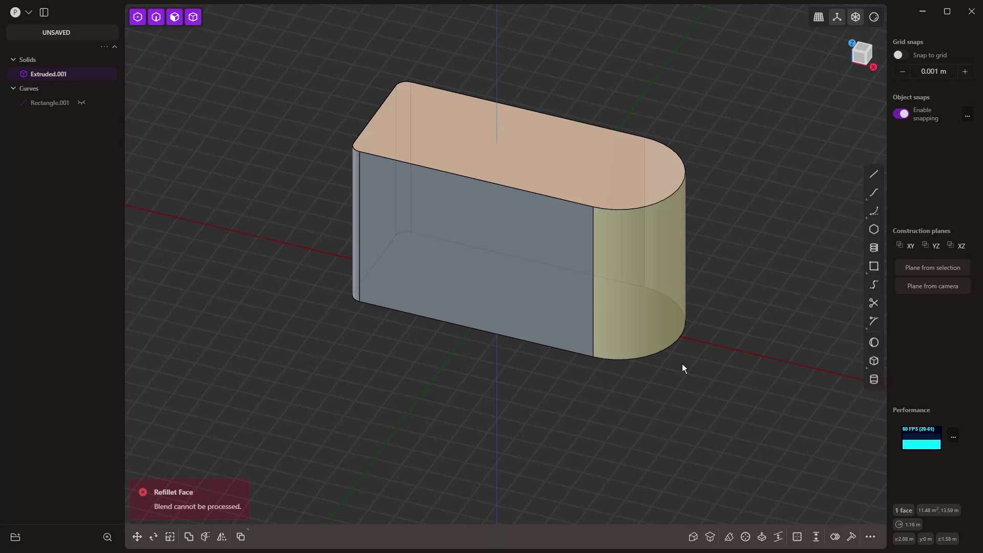
click(683, 364)
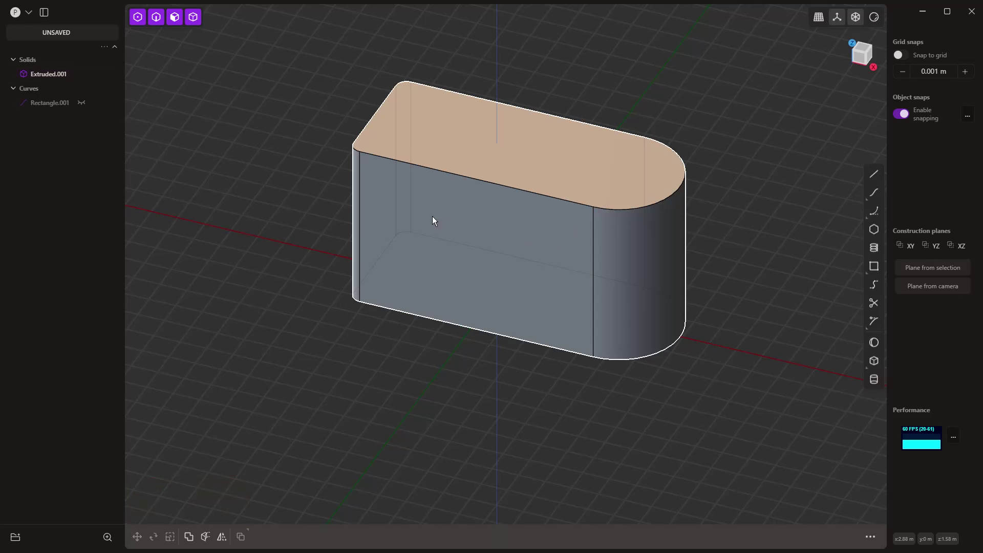
Step: Offset the two long side faces and the curved end face outward together to widen the solid
click(524, 233)
click(517, 222)
shift+click(636, 269)
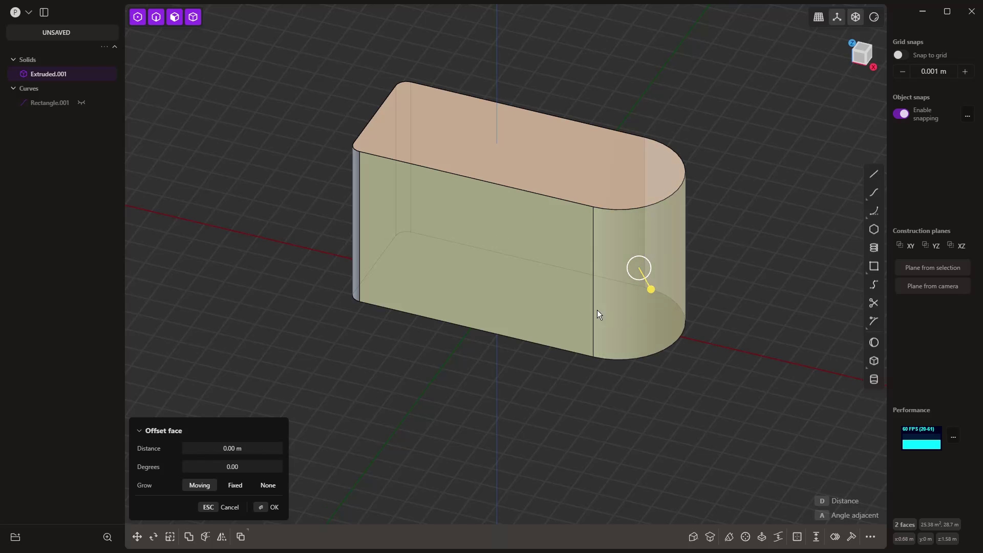
middle_drag(627, 362, 519, 253)
click(519, 254)
middle_drag(662, 389, 545, 388)
click(576, 235)
click(598, 235)
middle_drag(599, 235, 459, 365)
click(501, 313)
drag(428, 343, 423, 346)
key(Return)
Step: Unjoin the solid into separate face sheets and deselect them
middle_drag(570, 398, 675, 205)
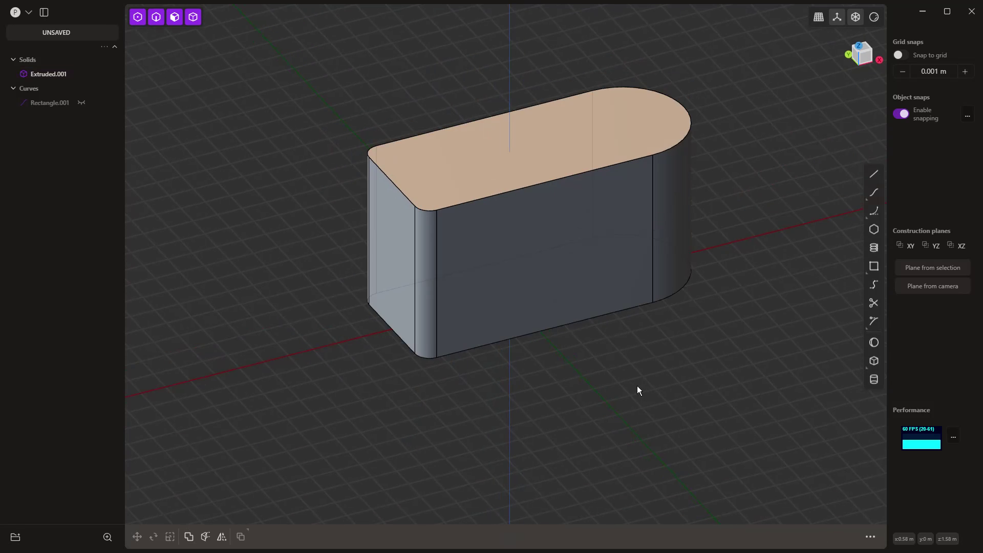
middle_drag(635, 385, 600, 373)
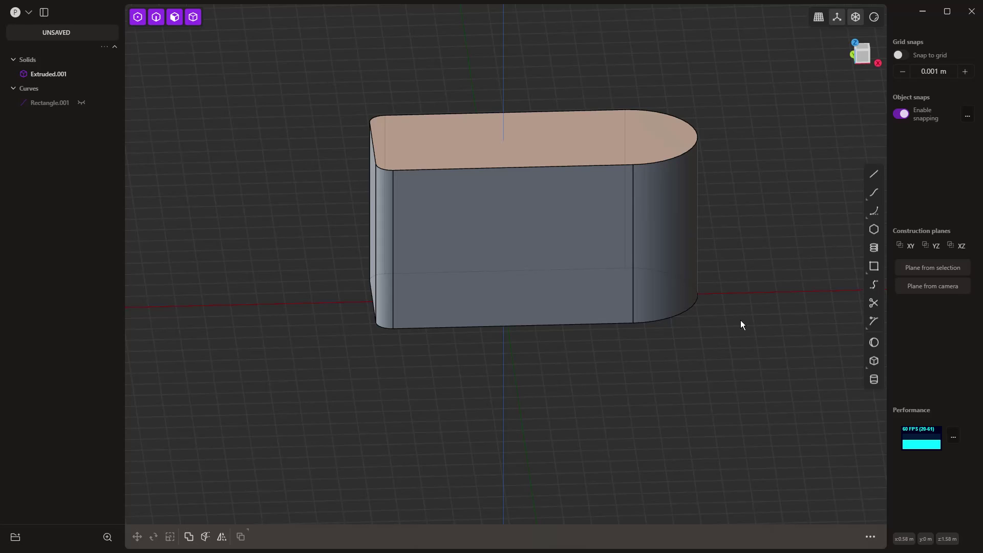
click(672, 269)
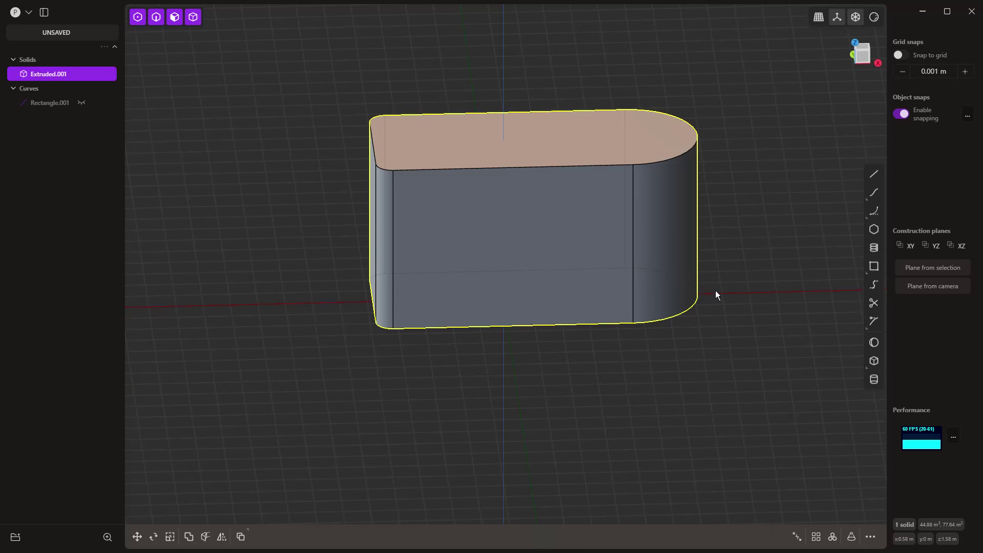
key(alt+j)
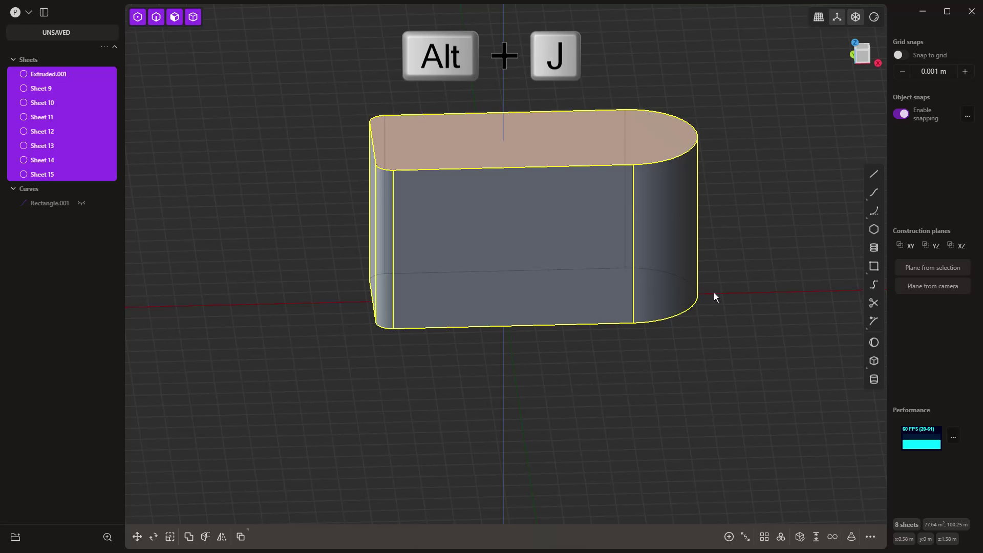
click(722, 418)
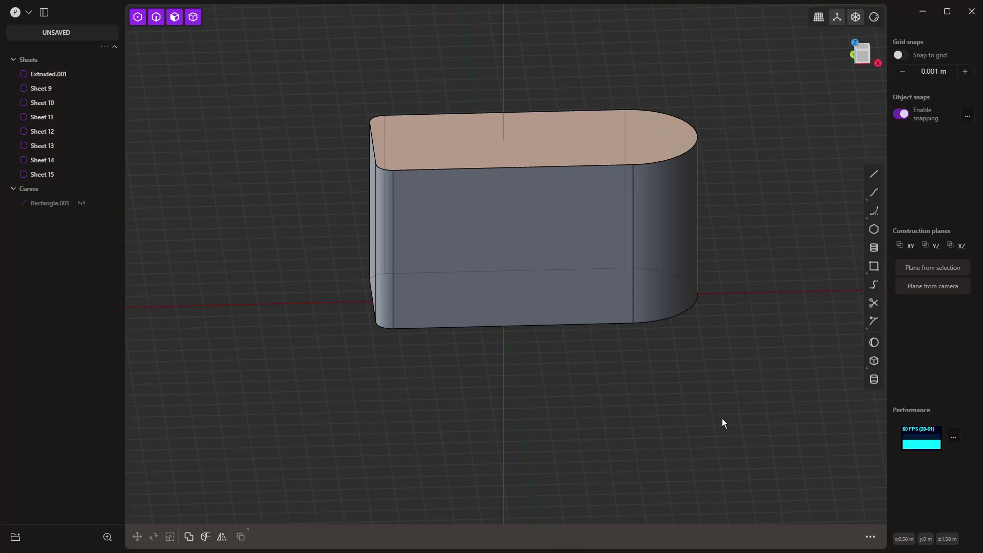
Step: Offset the curved end sheet outward about 0.63 m, and undo both the offset and the unjoin
click(665, 258)
click(694, 250)
key(o)
drag(733, 252, 768, 260)
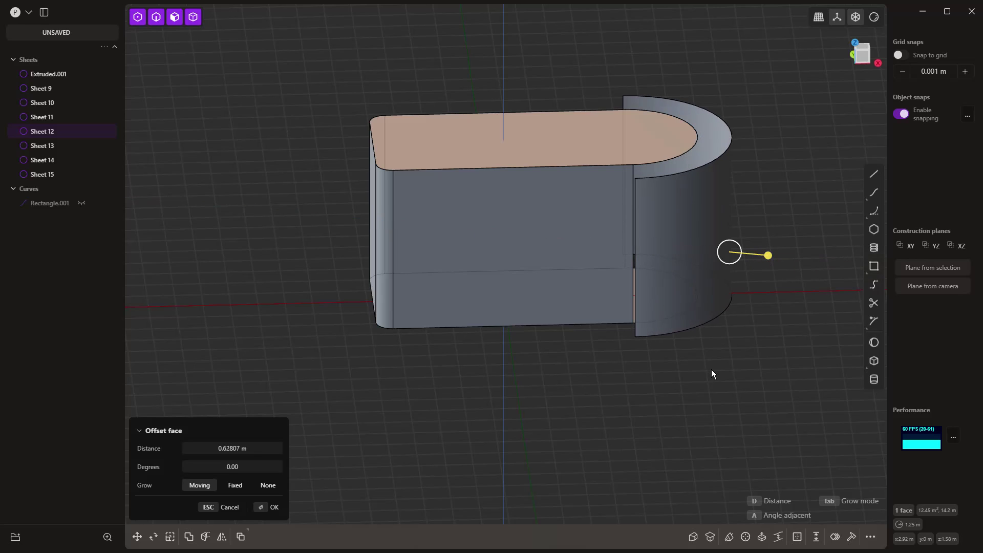
key(Return)
key(ctrl+z)
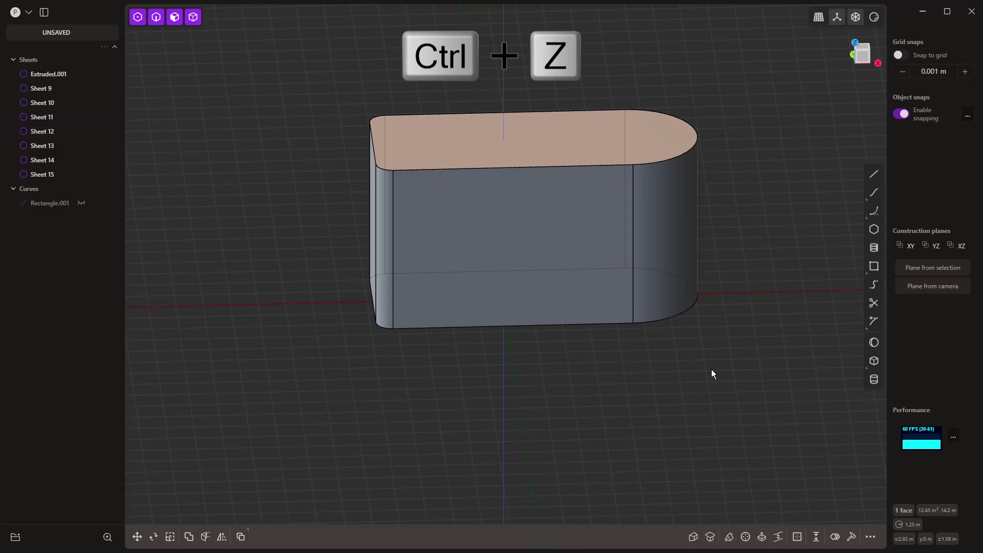
key(ctrl+z)
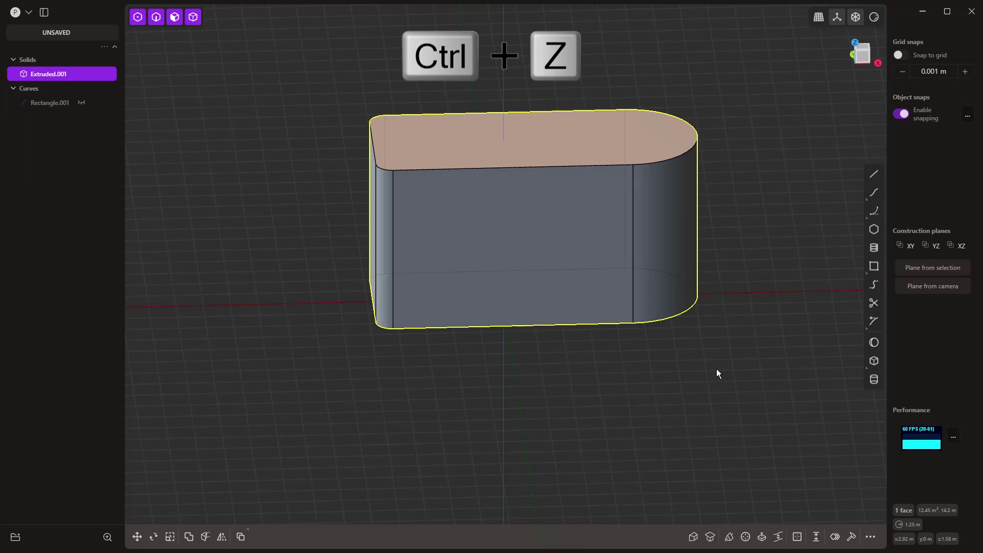
click(716, 371)
Step: Offset the boundary edges of the solid's curved end face inward by 0.2 m and deselect the resulting inner face
middle_drag(698, 383, 650, 385)
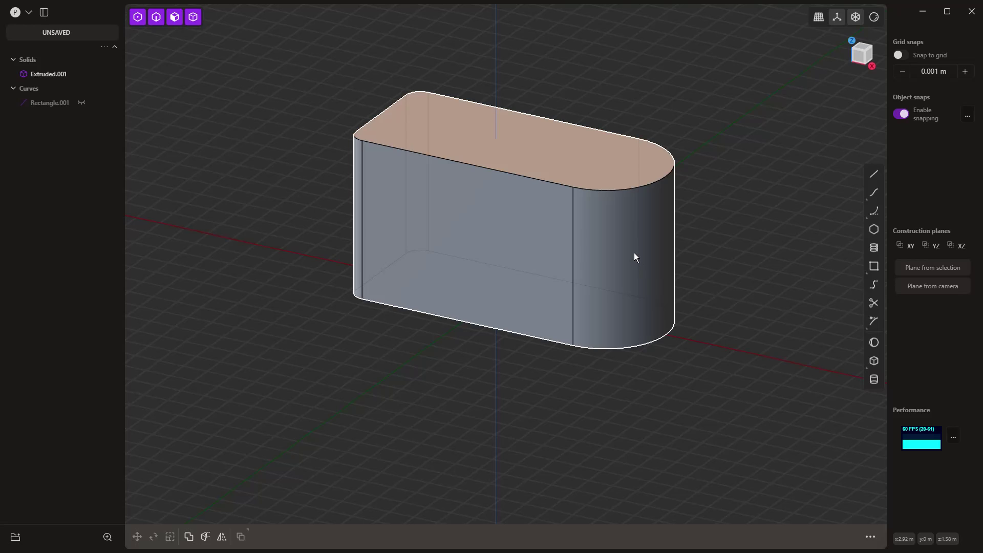
click(634, 236)
click(636, 235)
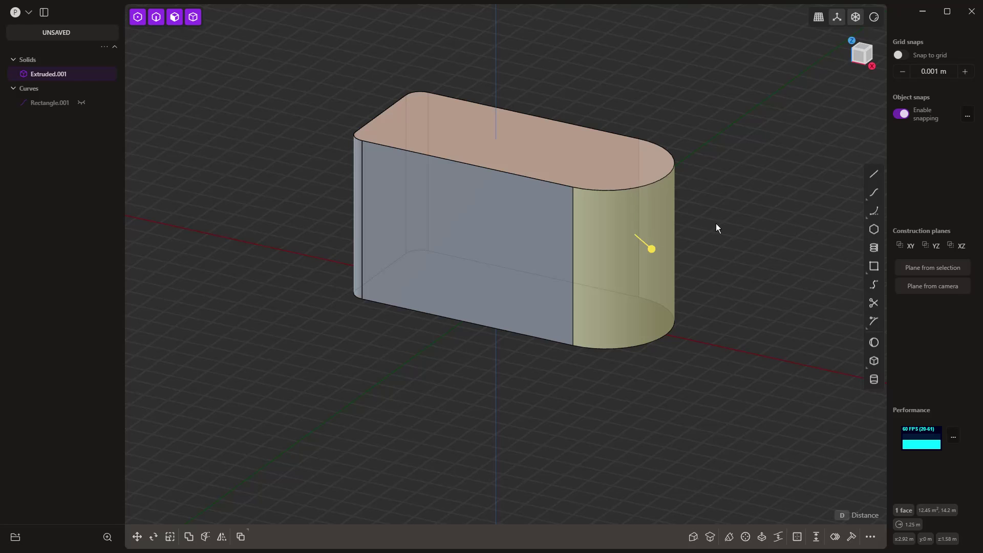
key(o)
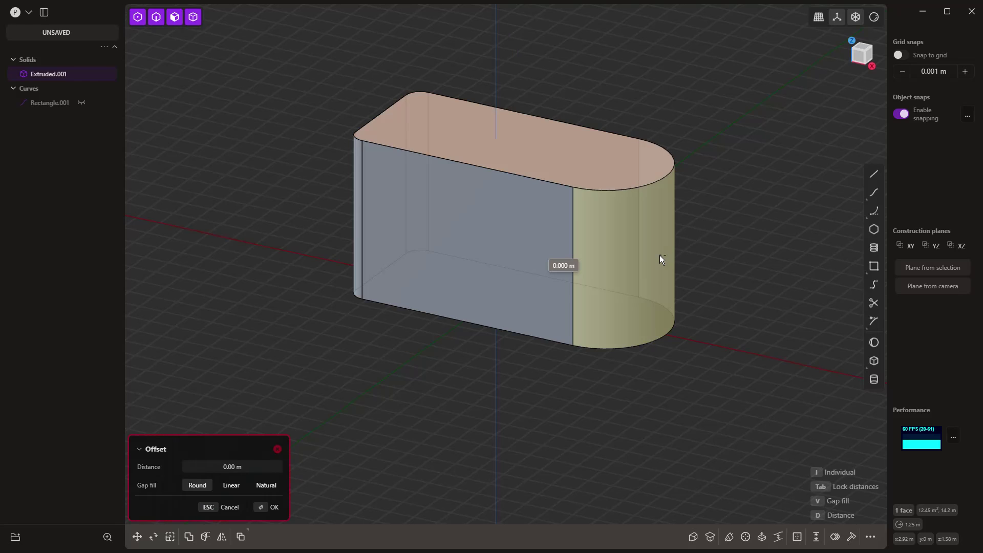
drag(662, 255, 701, 217)
drag(677, 291, 667, 306)
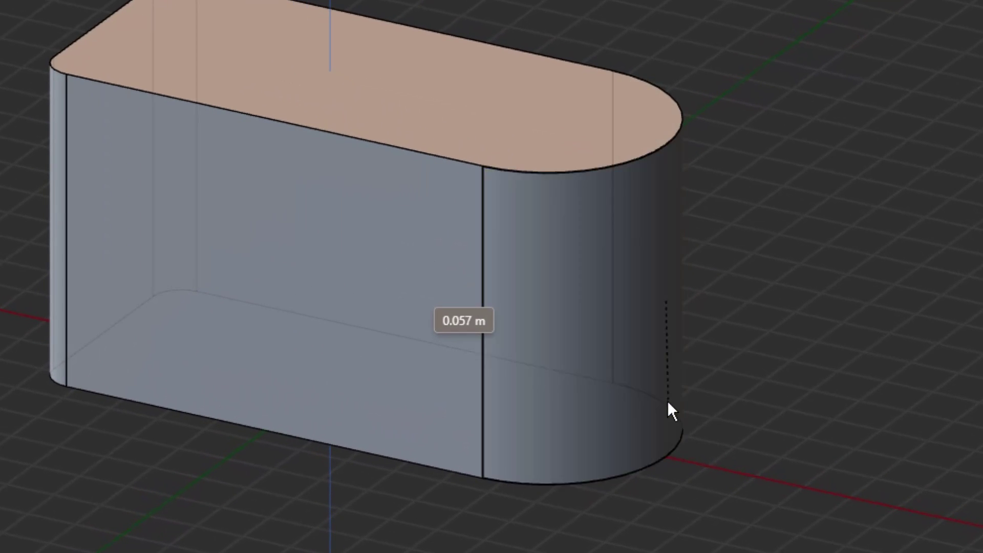
drag(668, 403, 665, 244)
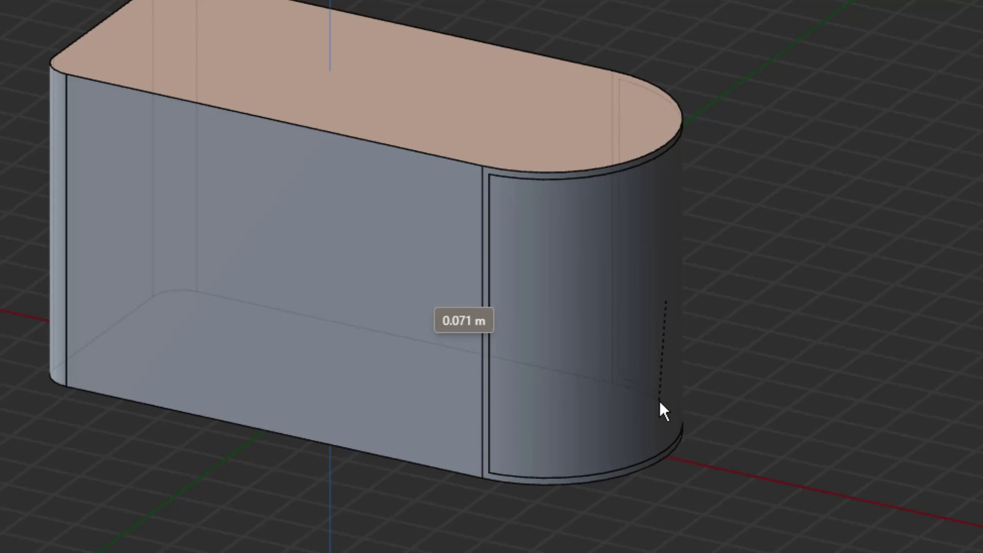
drag(659, 402, 657, 412)
drag(657, 411, 616, 398)
text(.2)
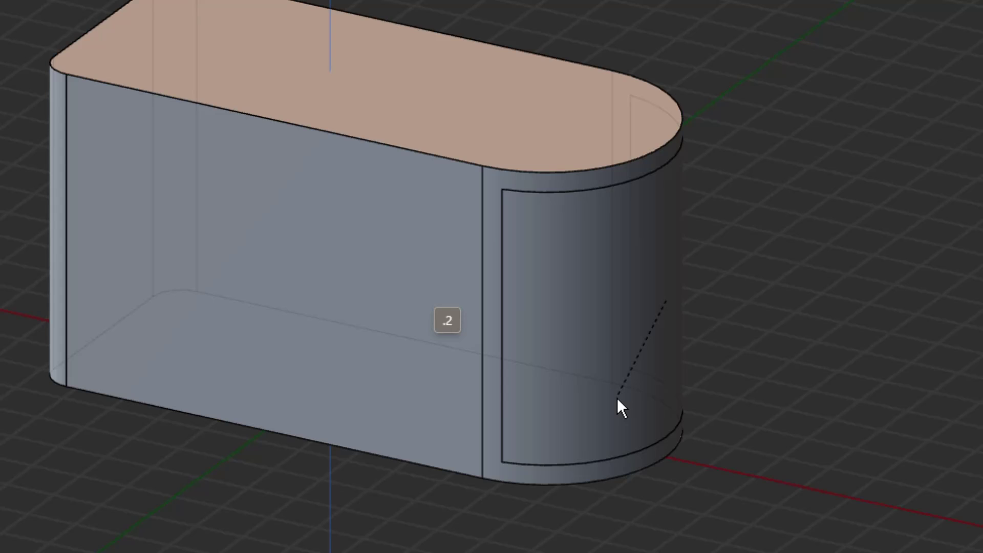
key(Return)
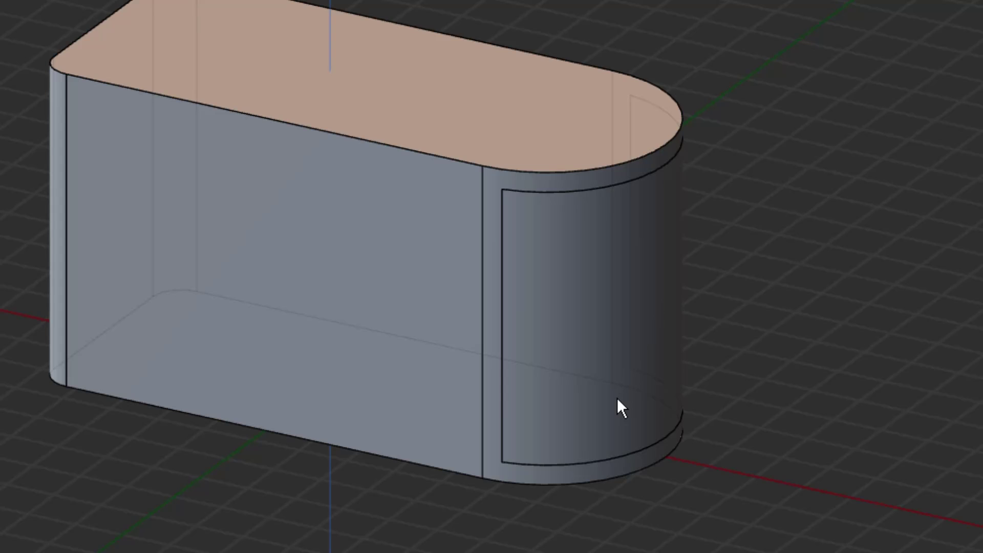
key(Return)
key(Return)
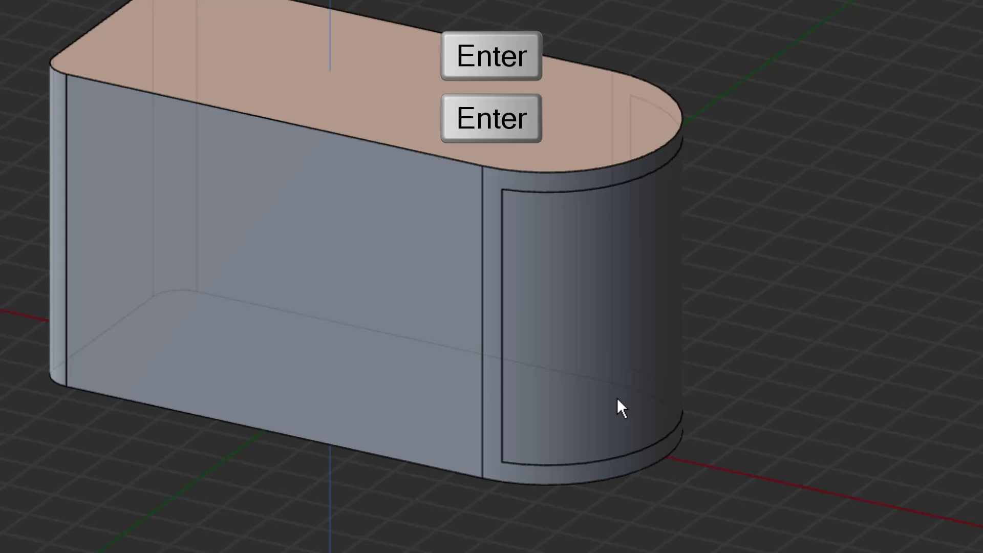
click(617, 398)
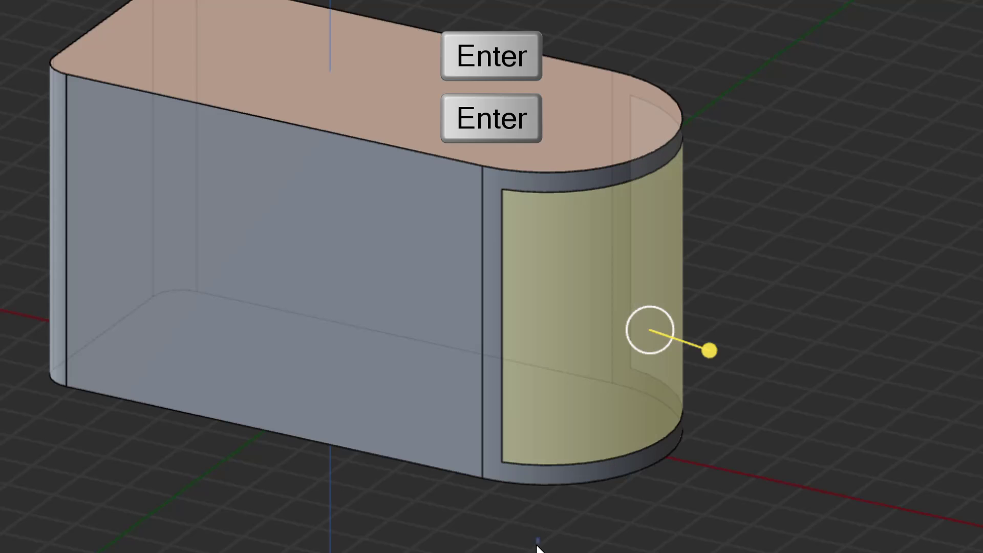
click(537, 547)
Step: Offset the boundary of the adjacent flat side face inward by 0.2 m and clear the selection
click(390, 290)
key(o)
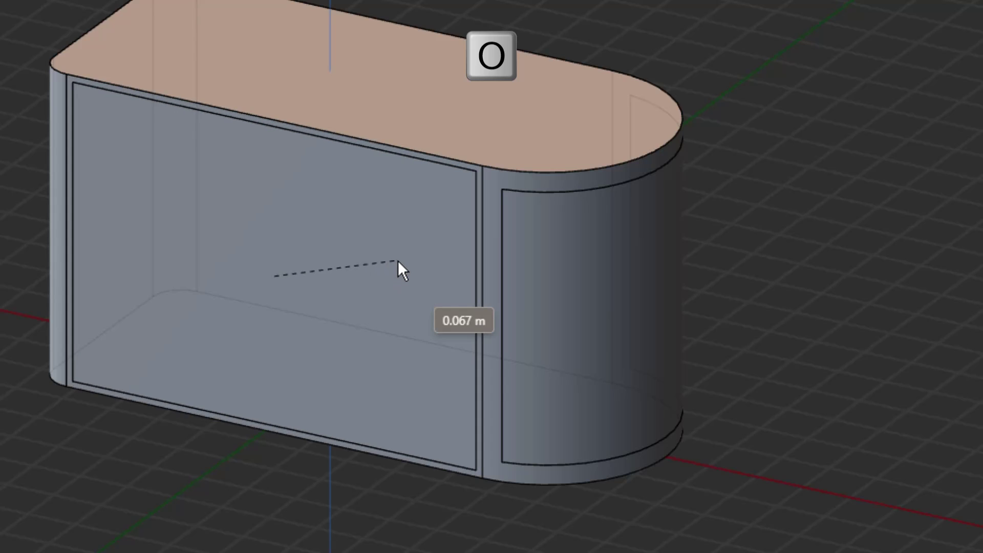
text(2)
key(Return)
key(Return)
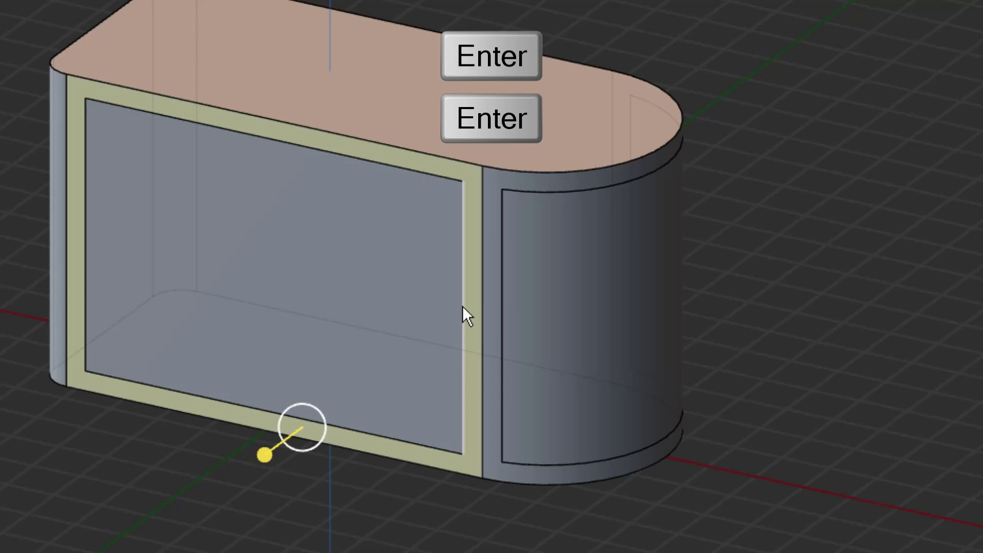
click(569, 533)
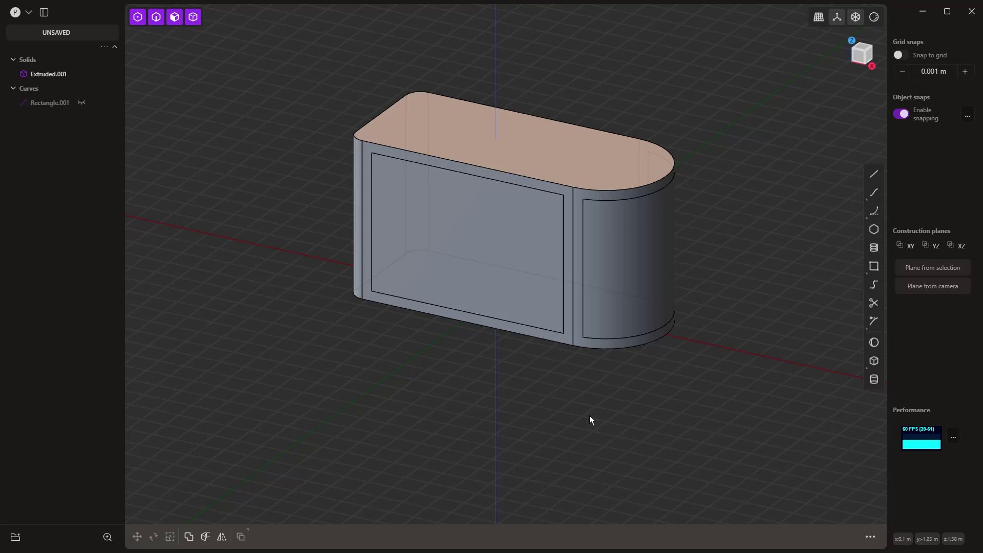
Step: Select the inner curved and flat panel faces together and offset them inward about 0.09 m
click(628, 238)
click(629, 236)
key(o)
shift+click(546, 226)
middle_drag(545, 413, 516, 409)
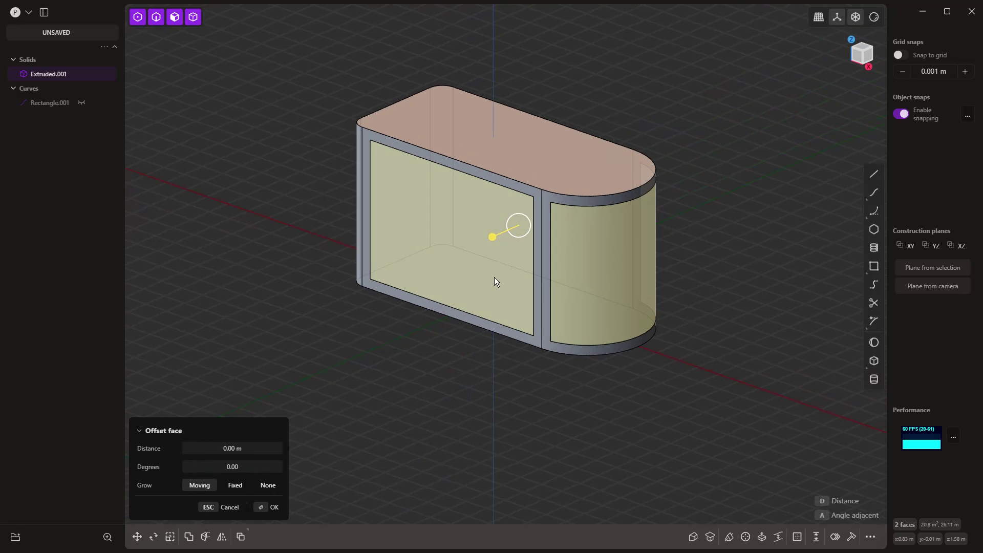
drag(491, 237, 499, 248)
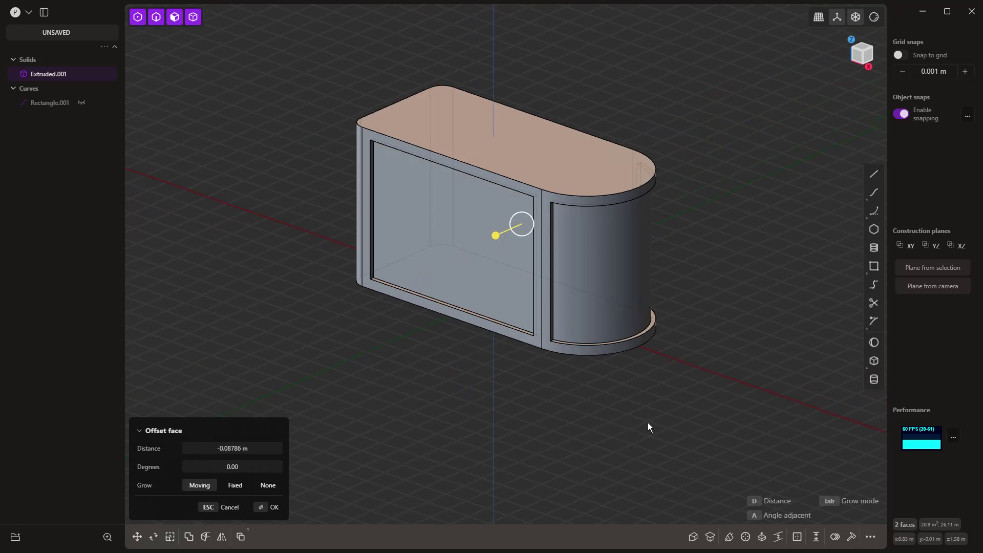
Step: Compare the Moving, Fixed and None grow modes on the panel face offset
key(Tab)
key(Tab)
key(Tab)
key(Tab)
key(Tab)
key(Tab)
Step: Set the offset distance of both panel faces to -0.05 m and finish the operation
click(246, 447)
key(BackSpace)
text(-.05)
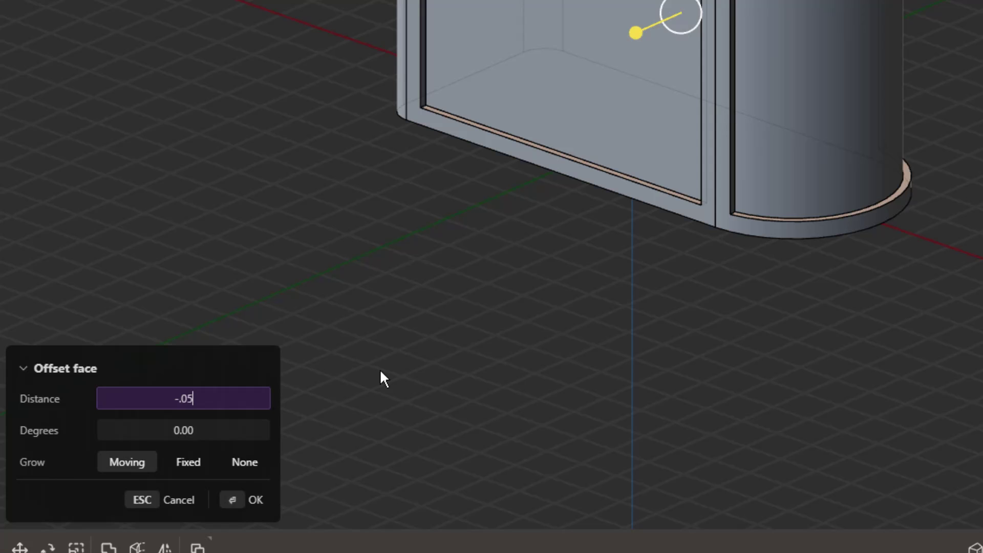
key(Return)
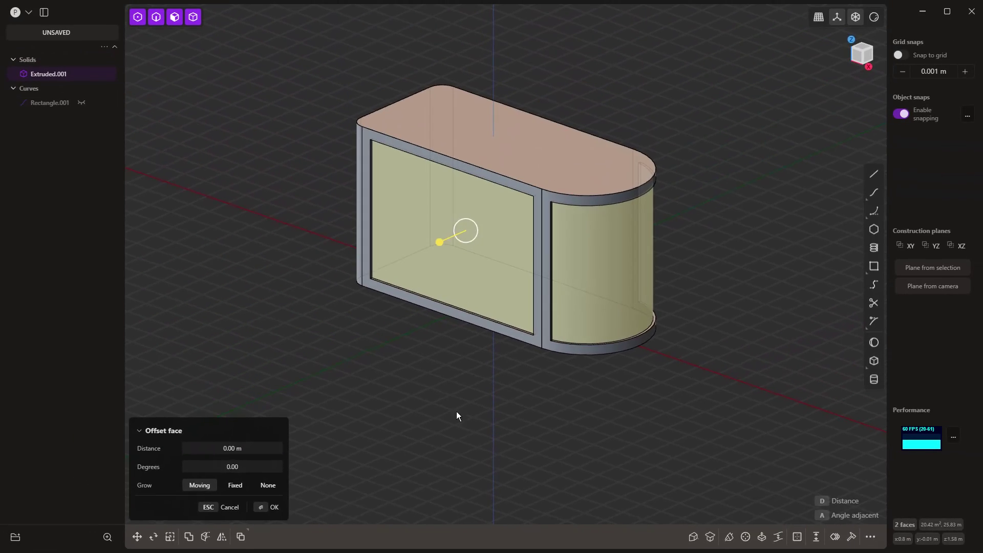
key(Return)
middle_drag(498, 431, 495, 280)
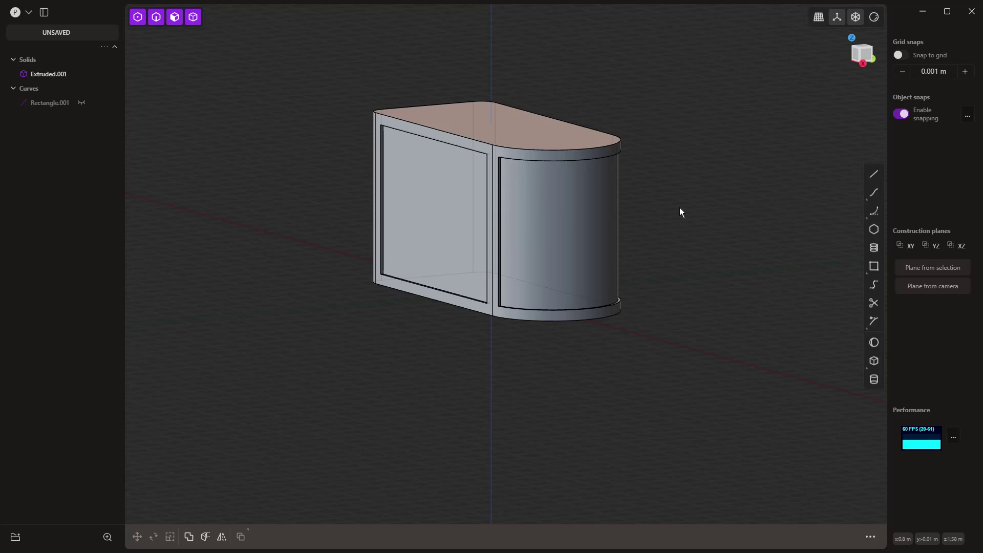
click(589, 202)
click(569, 204)
key(o)
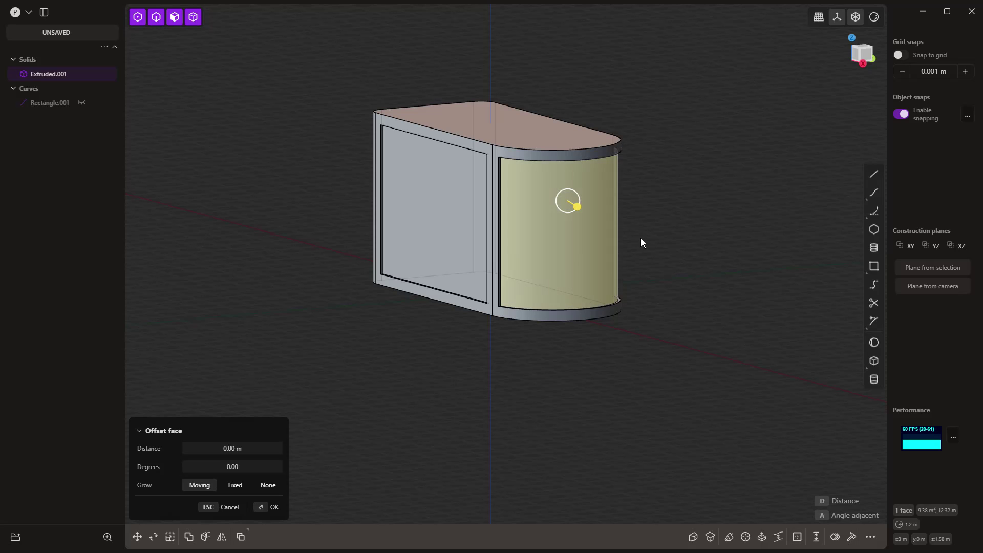
Step: Duplicate the plain long side face as a separate sheet and move it about 2.24 m outward along Y
middle_drag(647, 291, 516, 201)
click(515, 202)
middle_drag(523, 356, 523, 349)
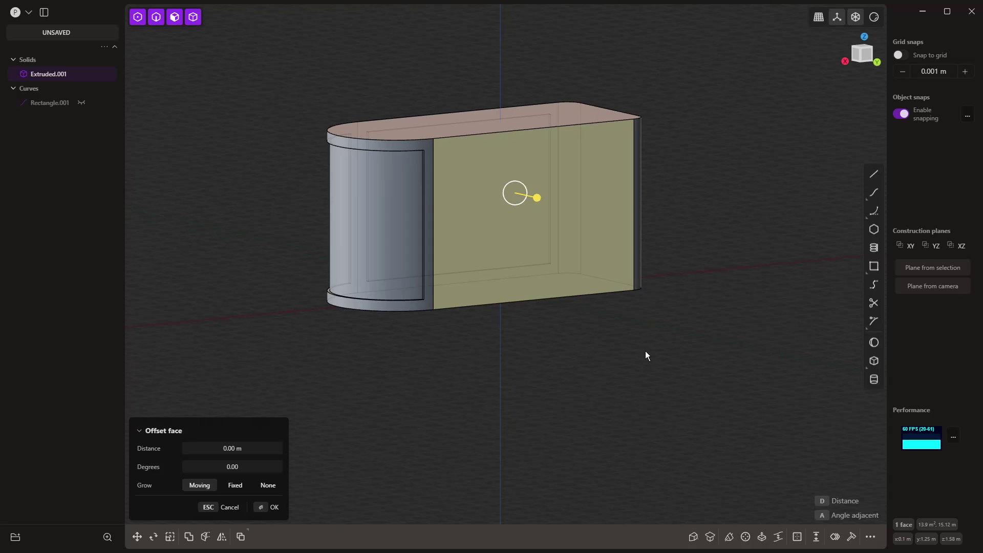
key(shift+d)
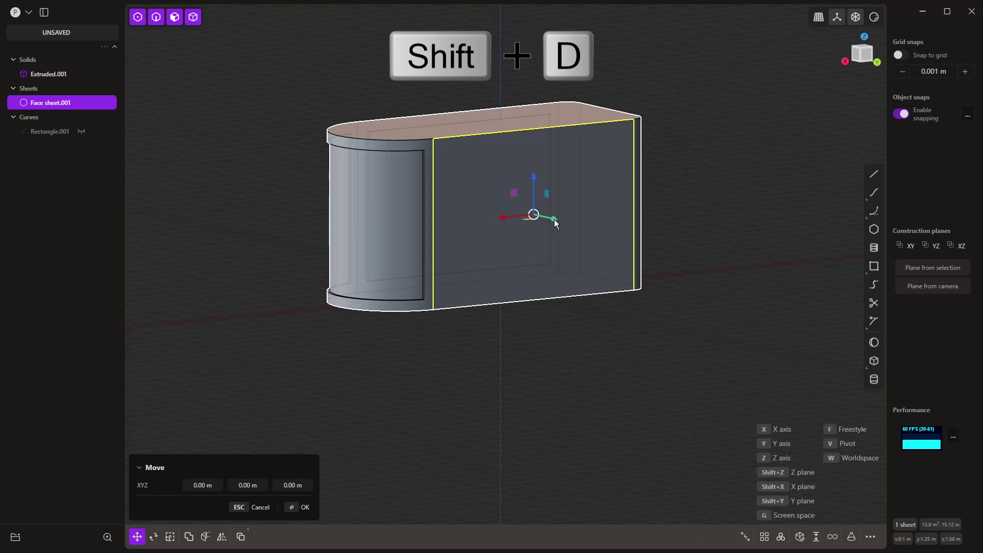
drag(554, 219, 620, 244)
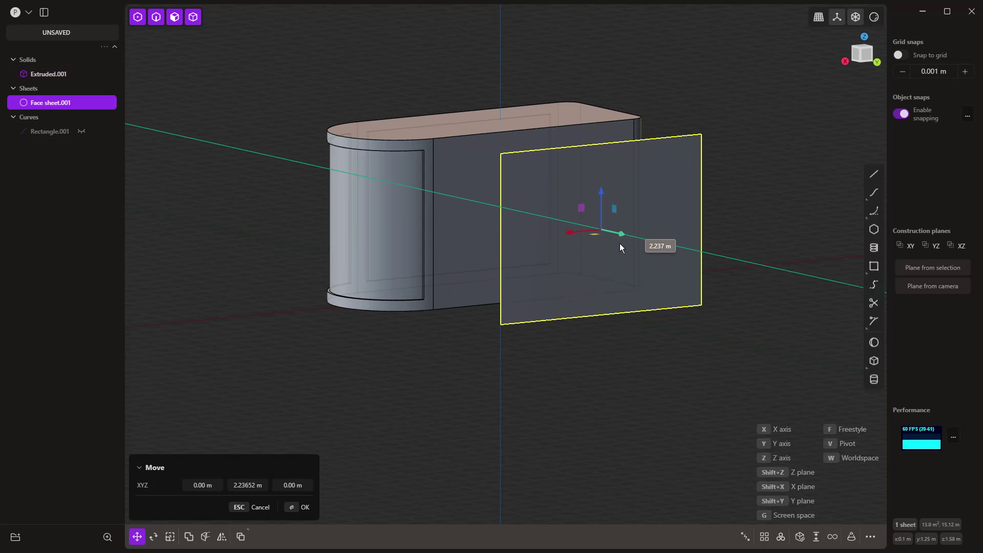
click(580, 390)
Step: Offset the outline of the duplicated face sheet inward by about 0.54 m
middle_drag(477, 410, 511, 423)
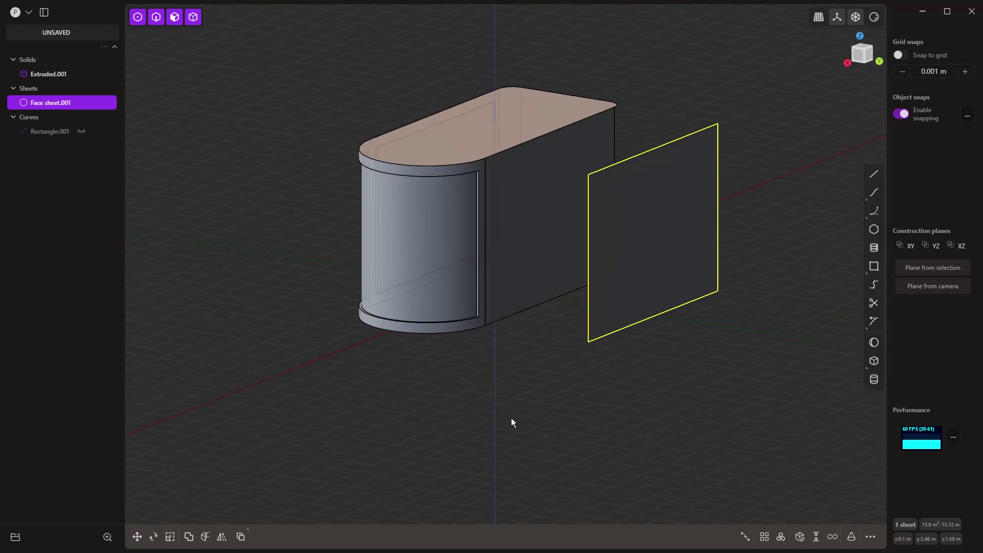
click(670, 197)
key(s)
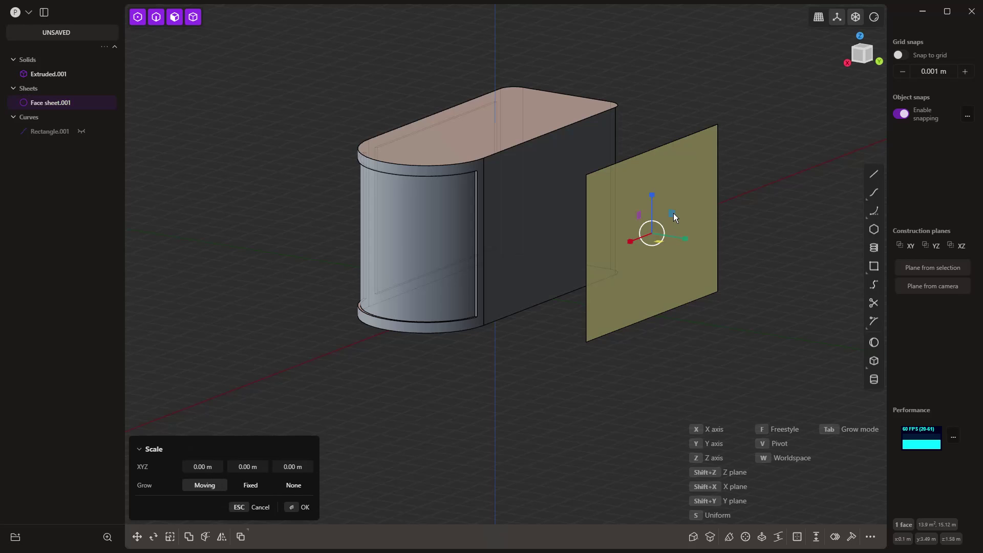
key(o)
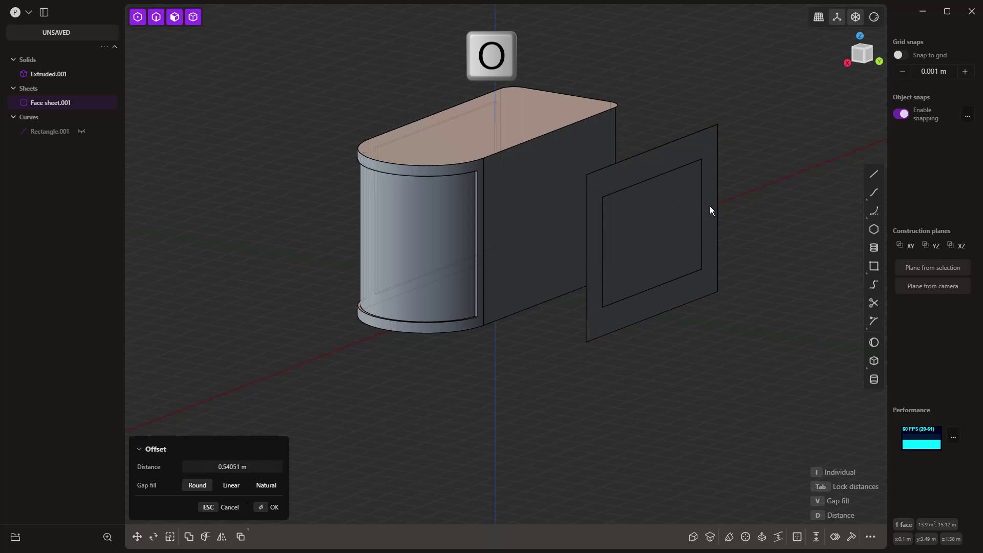
click(709, 206)
Step: Push the sheet's inner rectangle back toward the solid to form a recess
drag(705, 222, 690, 222)
right_click(647, 301)
mouse_move(640, 336)
middle_down()
mouse_move(682, 344)
mouse_move(704, 334)
mouse_move(643, 342)
middle_up()
click(653, 349)
Step: Select the whole recessed sheet and thicken it slightly into a solid with the Thicken command
click(654, 321)
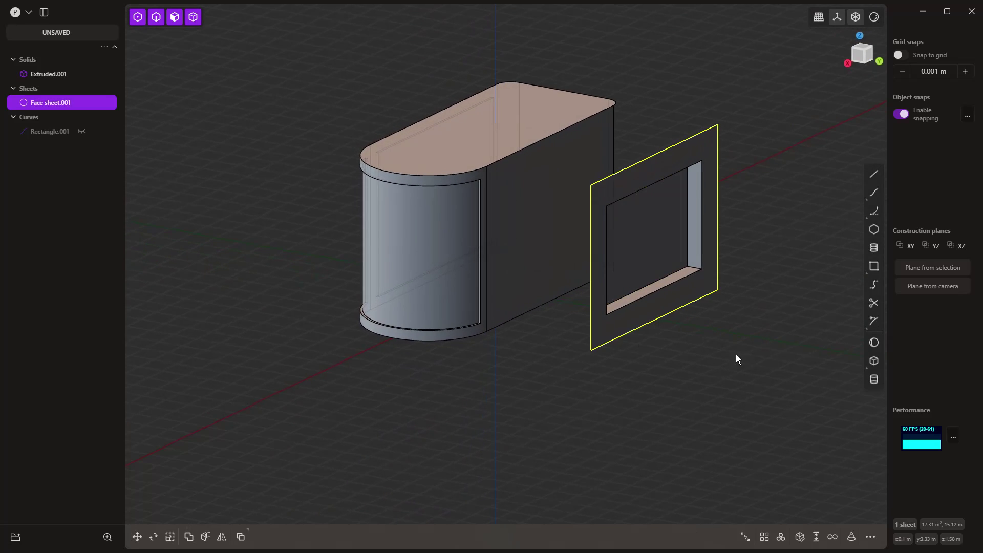
text(f)
text(thi)
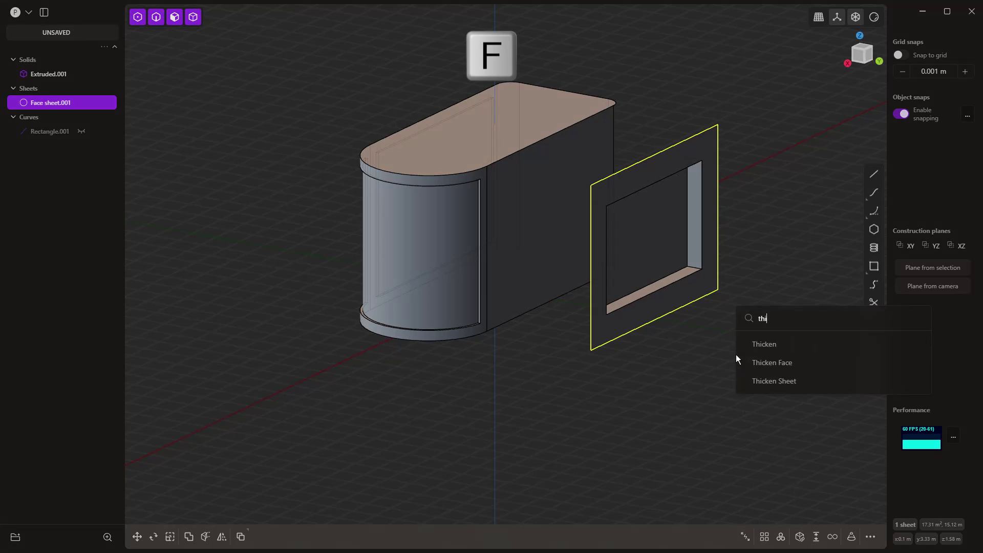
click(771, 350)
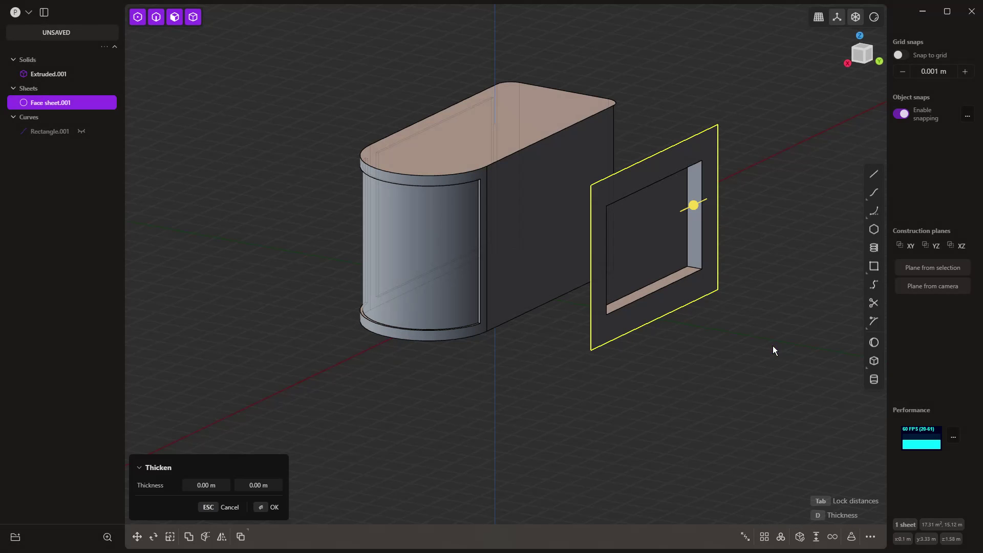
drag(694, 207, 699, 210)
right_click(714, 383)
Step: Move the thickened sheet along Y until it overlaps the main solid's plain long side
key(g)
click(668, 318)
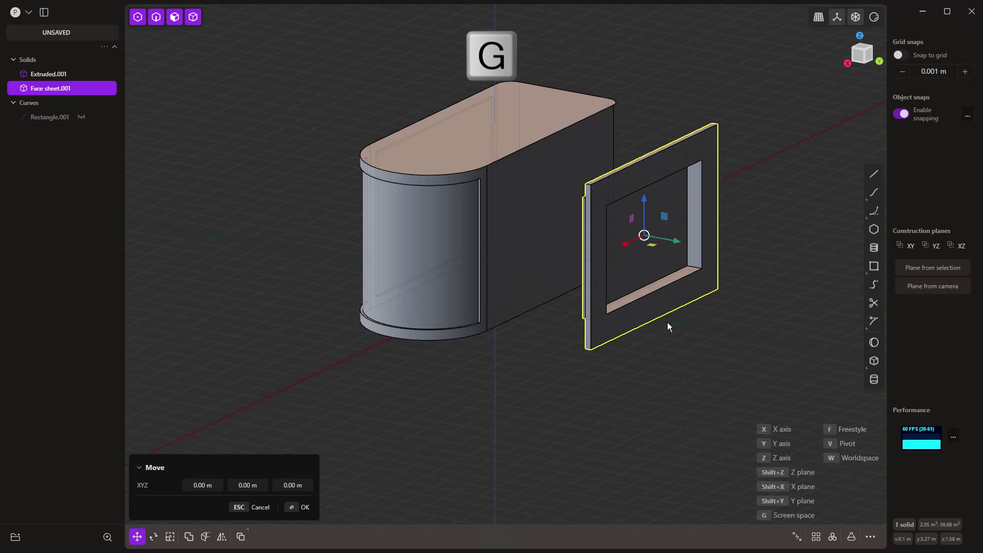
drag(665, 322, 566, 306)
click(561, 305)
right_click(566, 305)
Step: Subtract the thickened recessed panel from the main solid with a Boolean Diff
click(438, 145)
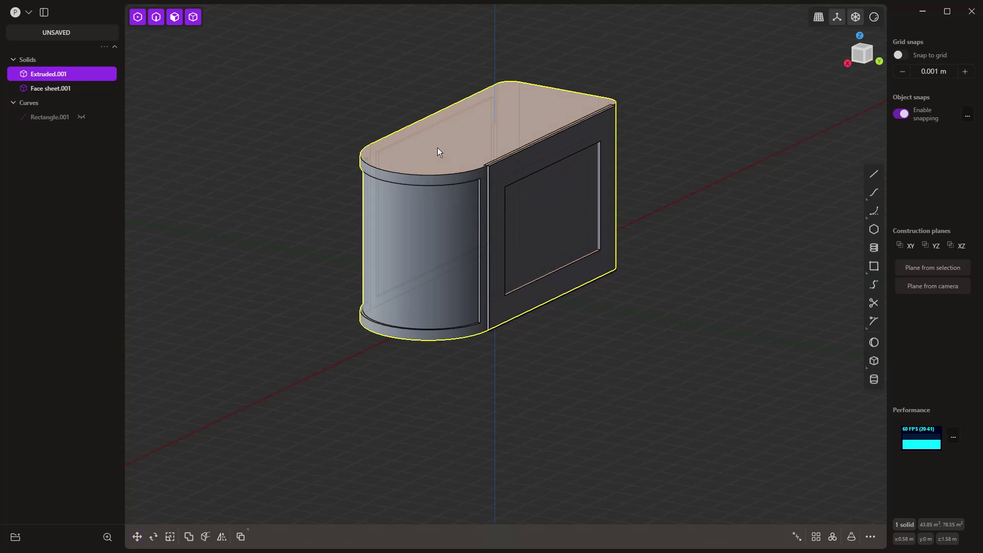
key(q)
click(538, 167)
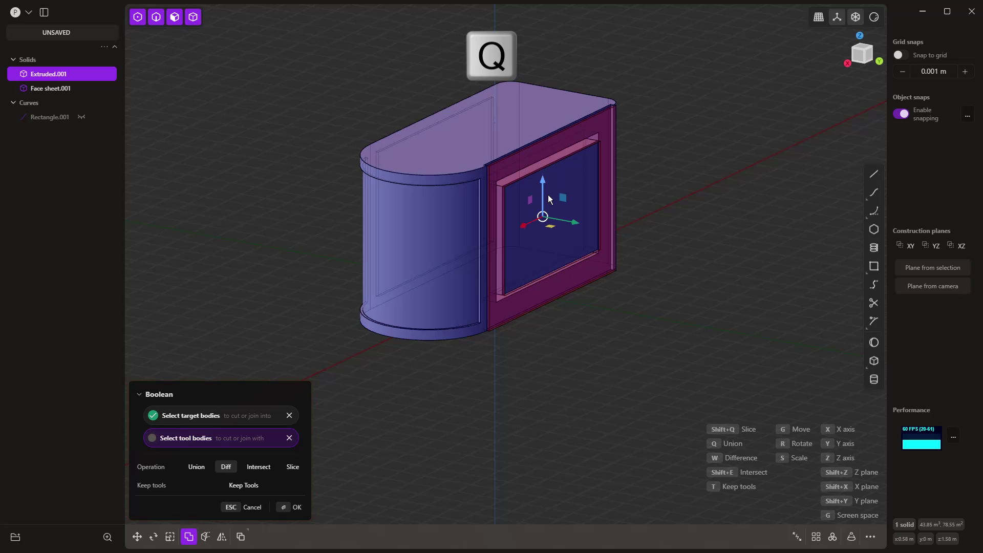
key(Return)
click(604, 371)
mouse_move(604, 371)
middle_down()
mouse_move(443, 360)
mouse_move(531, 354)
mouse_move(617, 380)
middle_up()
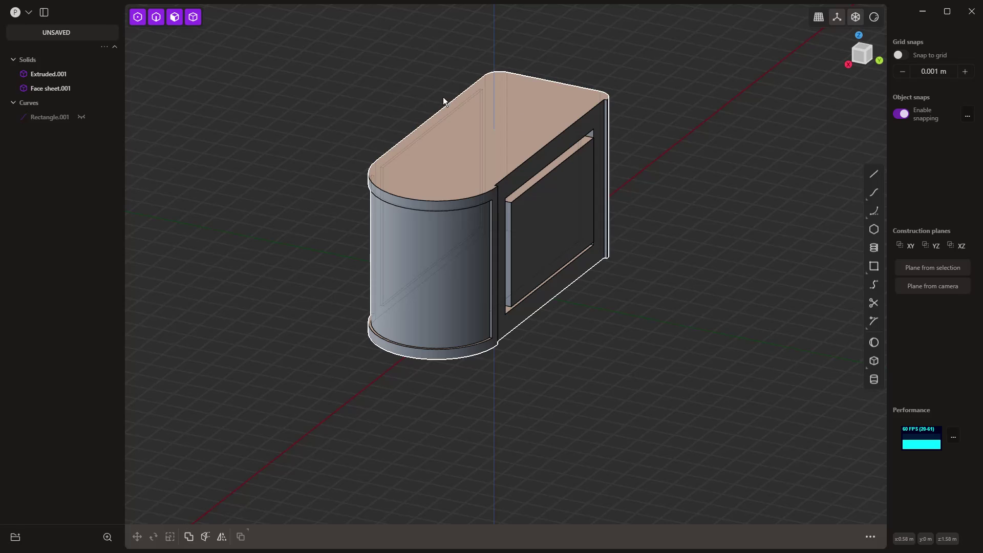
Step: Identify the two solids left by the Boolean and hide Extruded.001, the separate block inside the recess
middle_drag(401, 415, 605, 392)
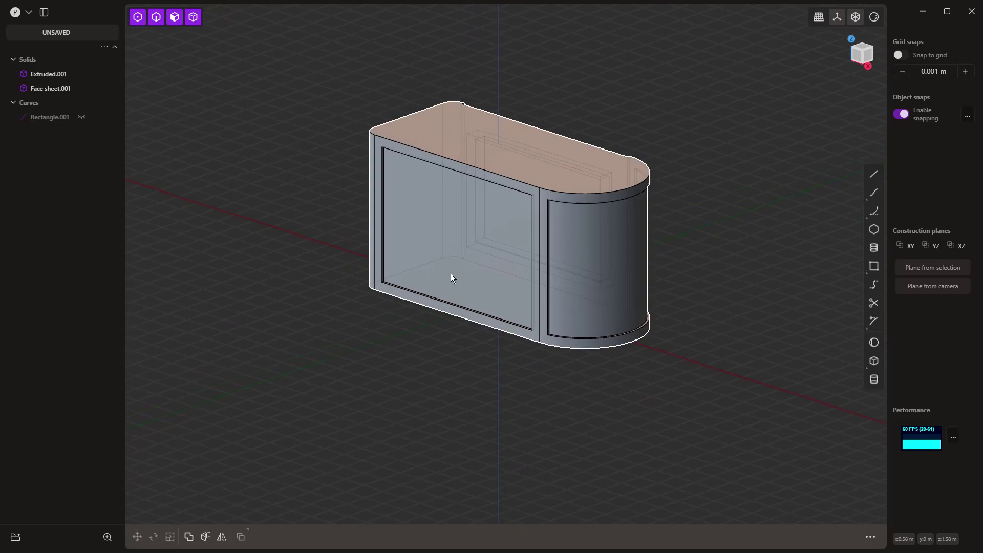
middle_drag(676, 348, 535, 358)
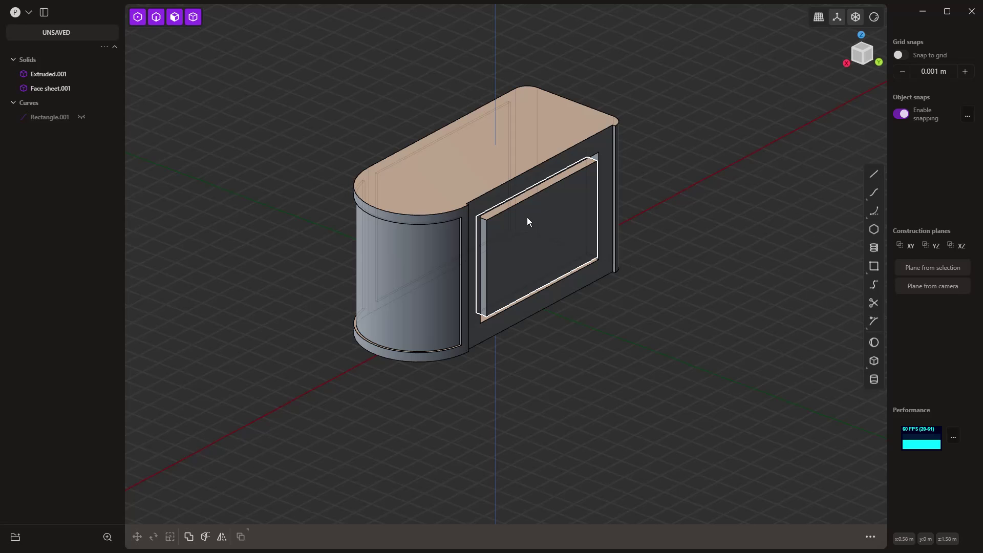
click(42, 88)
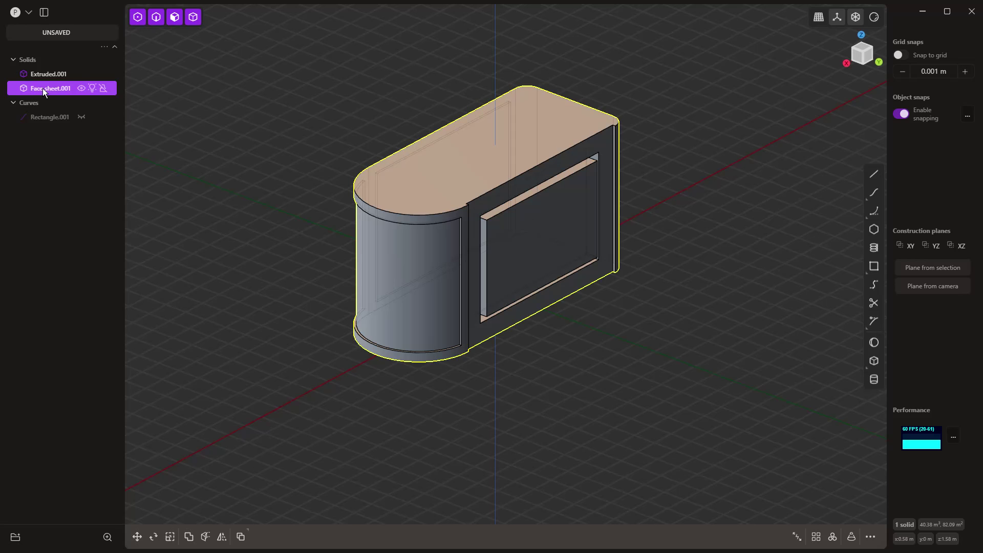
click(63, 75)
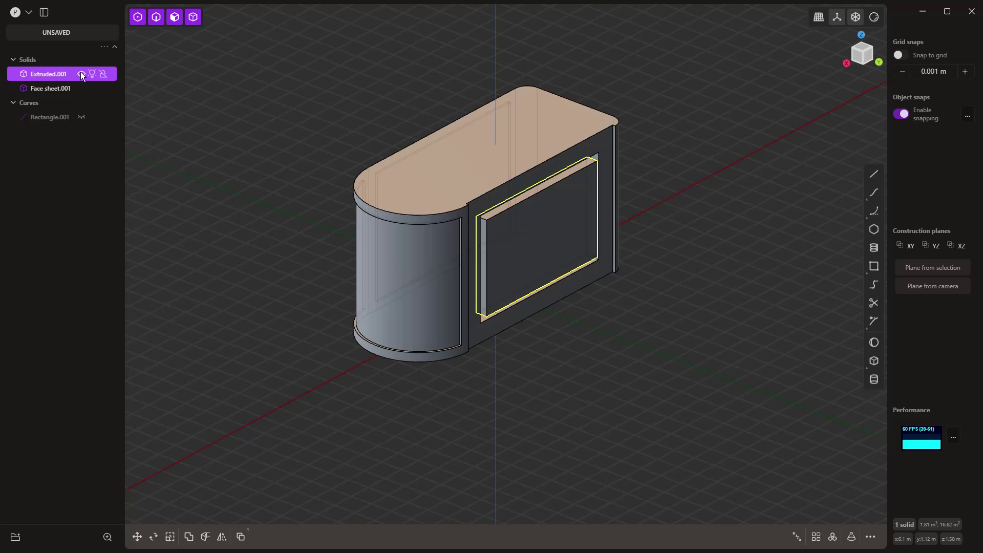
click(80, 74)
middle_drag(391, 351, 428, 182)
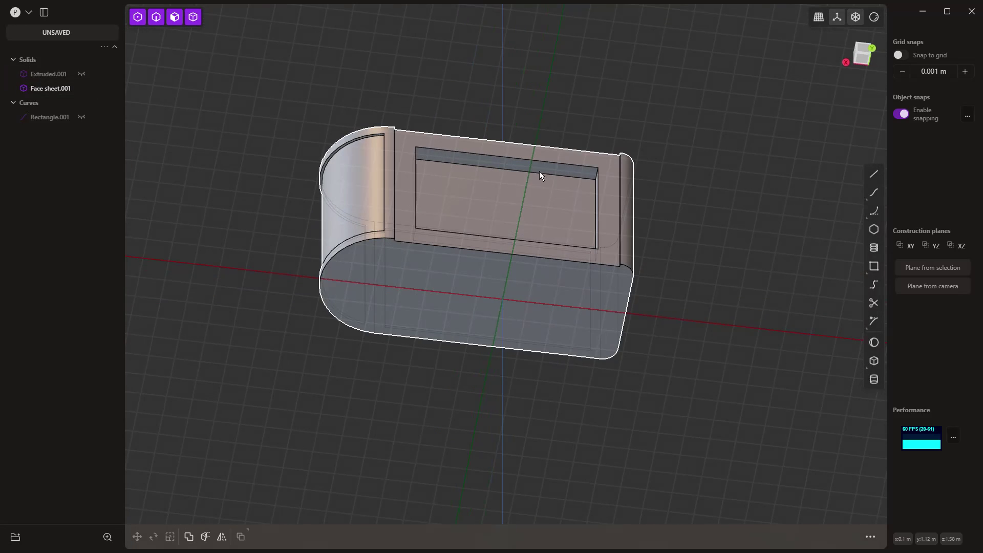
Step: In the top view, draw a straight line about 7.39 m long on the X axis, crossing the whole solid lengthwise
middle_drag(488, 190, 628, 320)
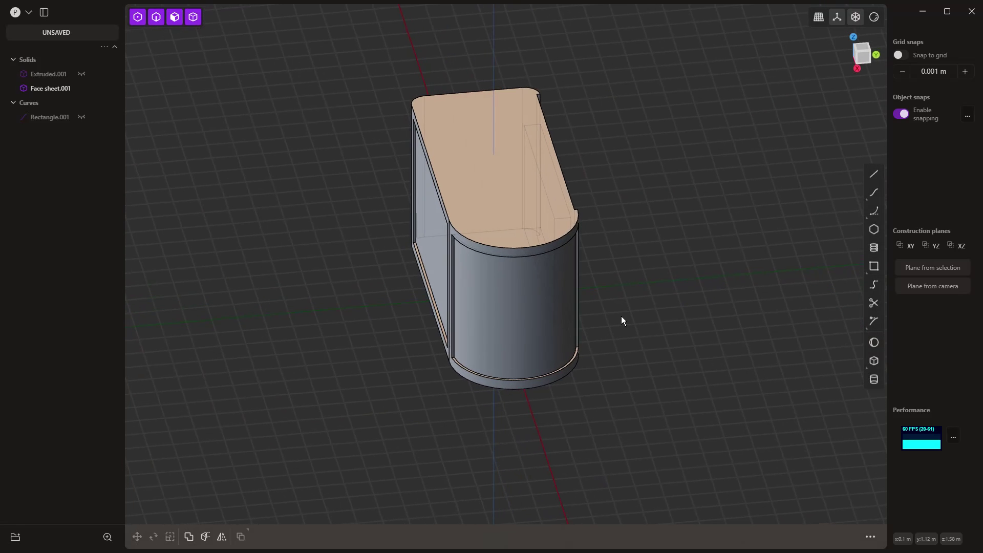
key(7)
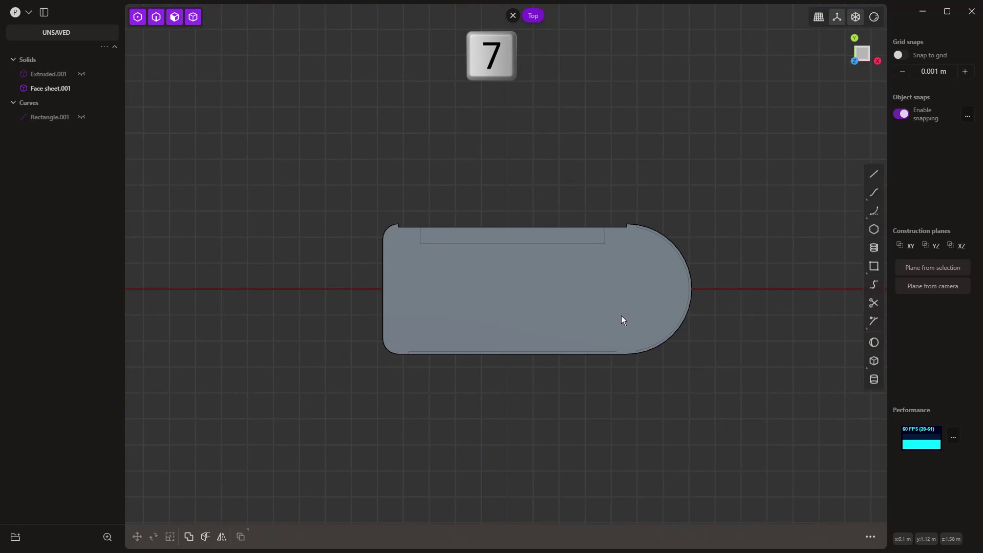
click(873, 174)
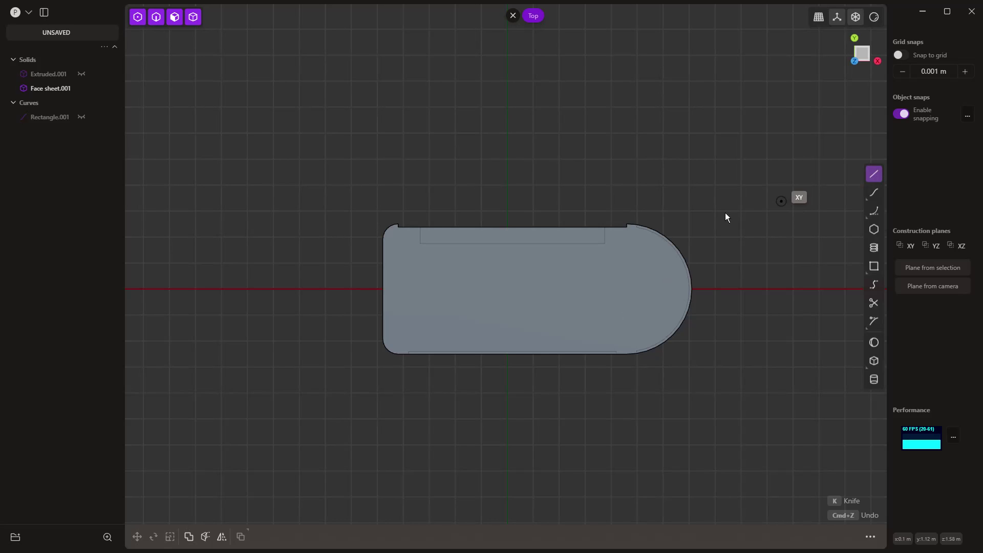
click(340, 289)
click(724, 290)
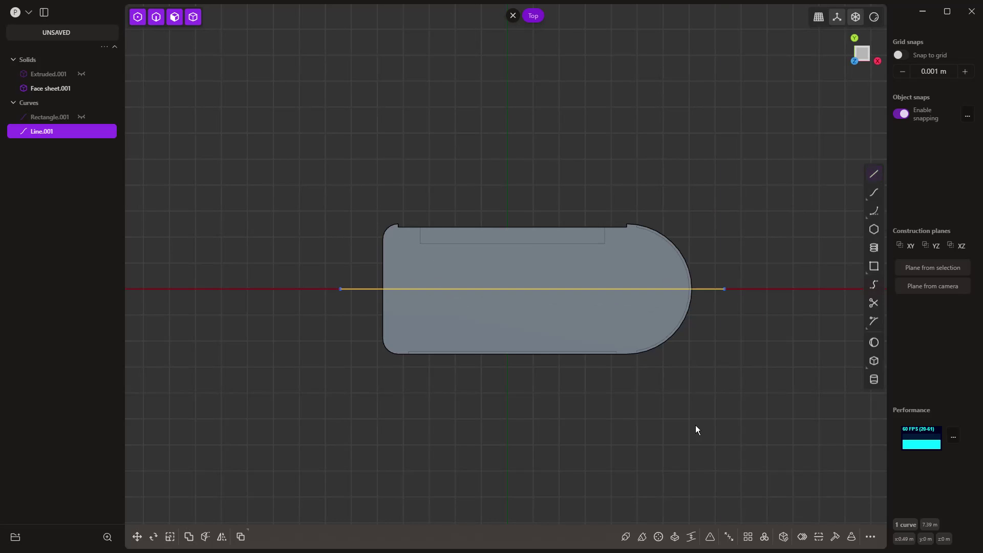
Step: Cut the main solid in two lengthwise with the Cut command, using the line on the X axis as cutter
middle_drag(674, 442, 600, 373)
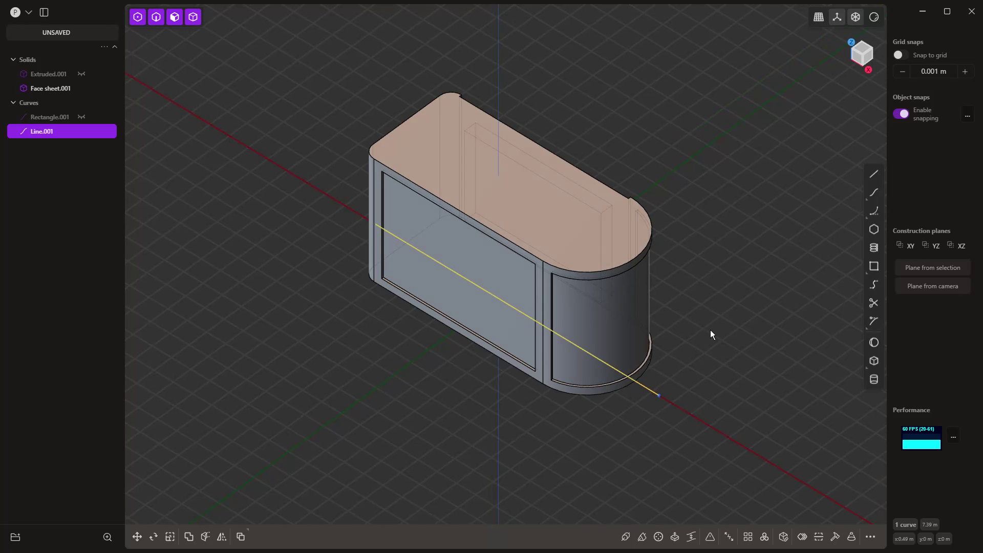
text(f)
text(cu)
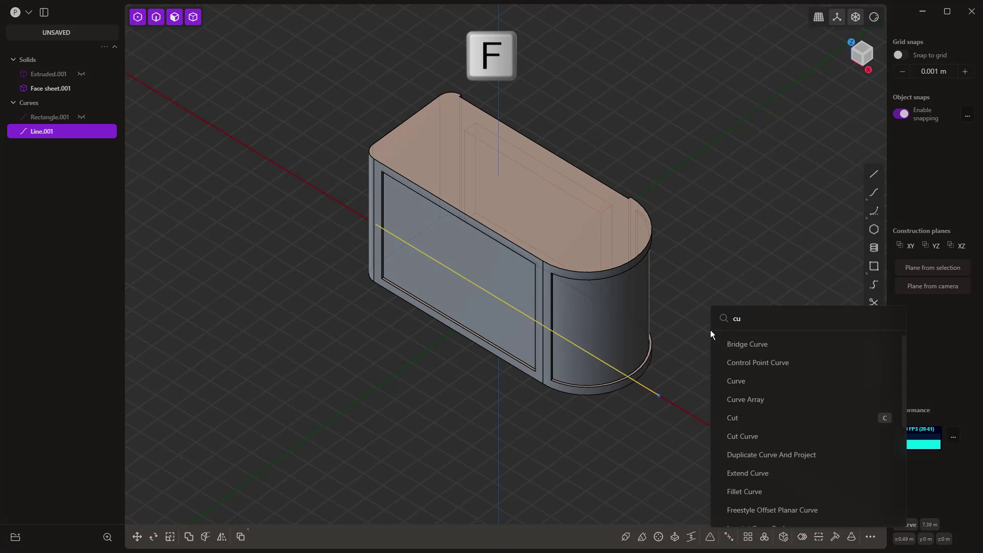
click(750, 417)
click(643, 278)
key(Return)
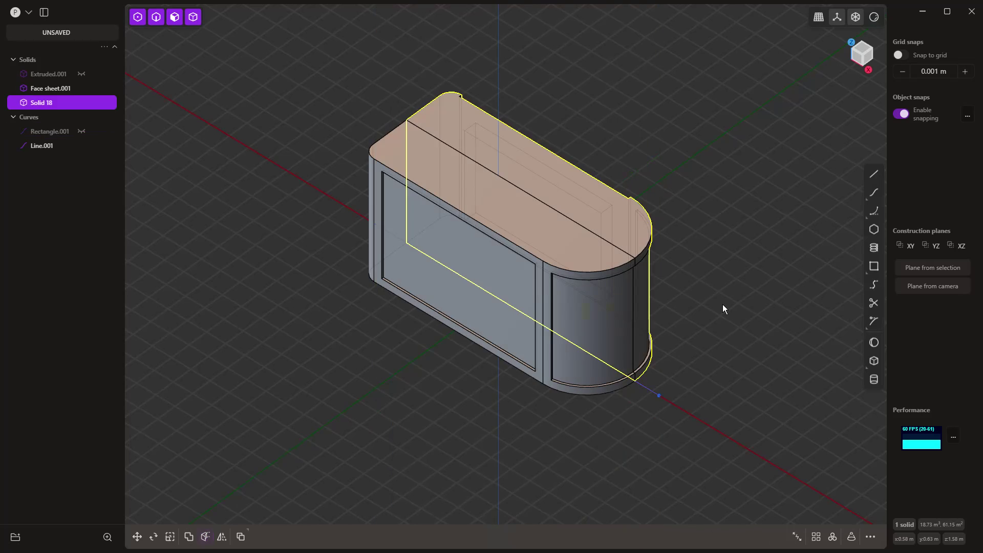
Step: Delete the half of the solid on the positive Y side, keeping the half with the framed panel
middle_drag(723, 305, 557, 211)
click(556, 210)
key(Delete)
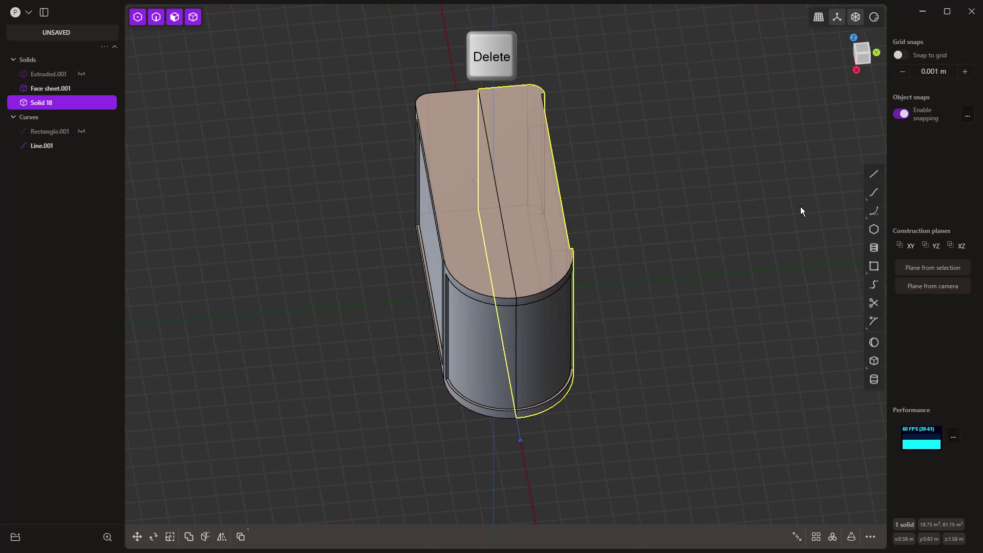
middle_drag(715, 195, 613, 325)
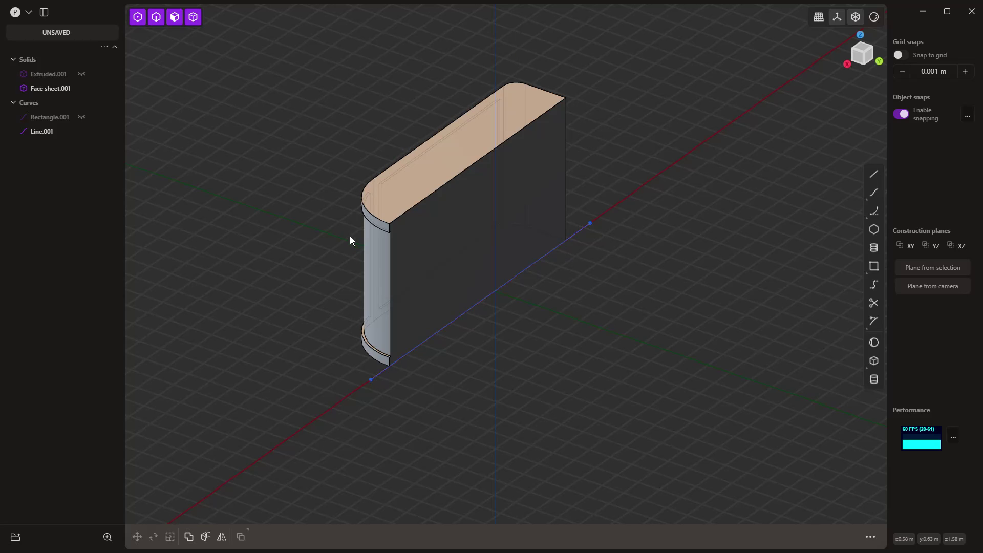
middle_drag(354, 244, 494, 249)
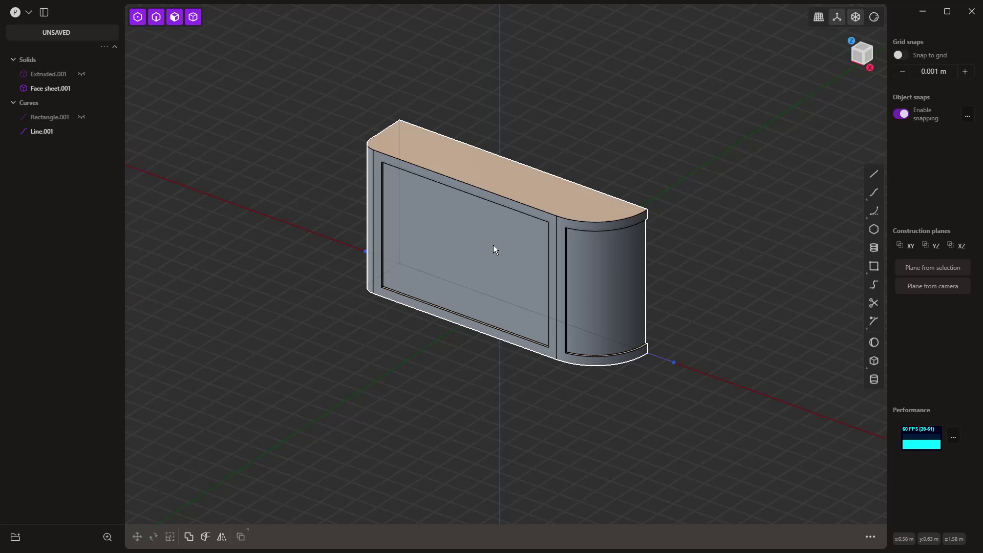
Step: Offset the large front panel's outline inward by about 0.31 m and pull the inner face outward into a raised block
click(493, 245)
click(484, 240)
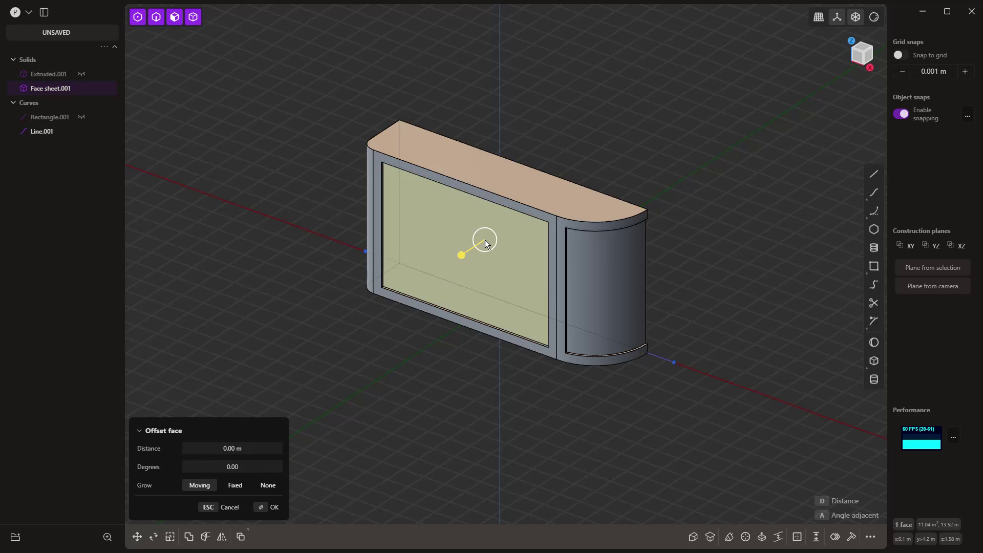
key(o)
Step: Offset the raised block's front face inward once more and push the inner face back to form a rectangular recess
key(o)
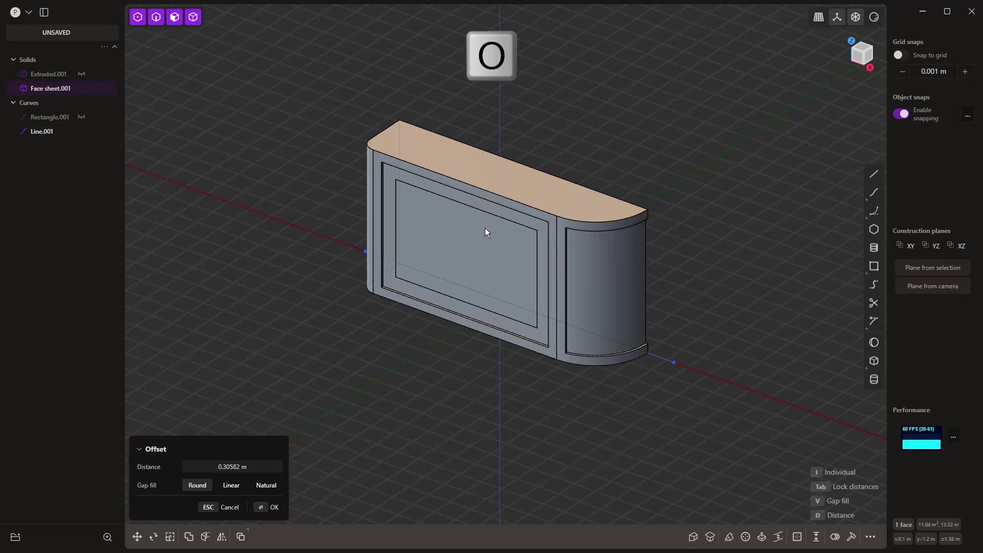
drag(458, 253, 451, 259)
key(o)
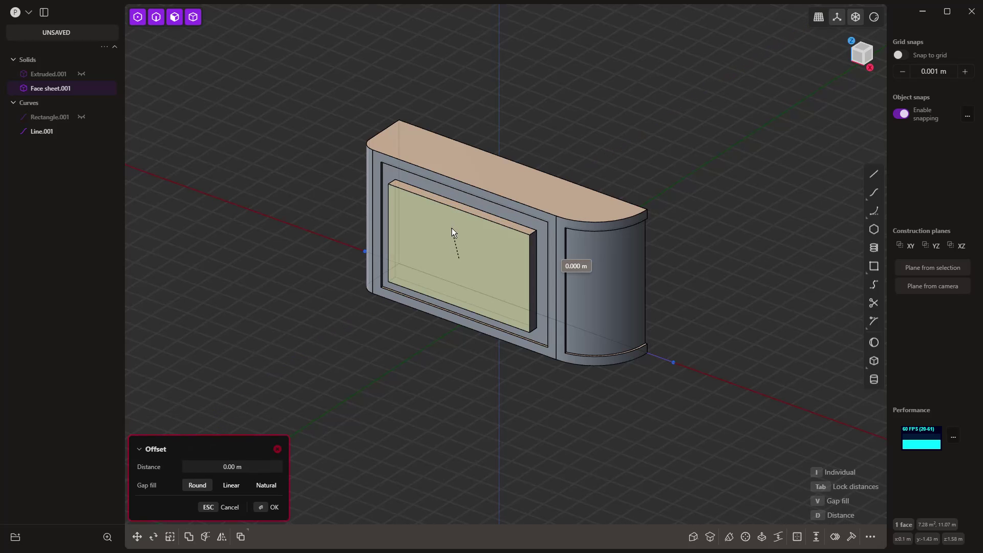
right_click(459, 213)
click(438, 240)
drag(411, 255, 421, 252)
right_click(355, 333)
click(477, 386)
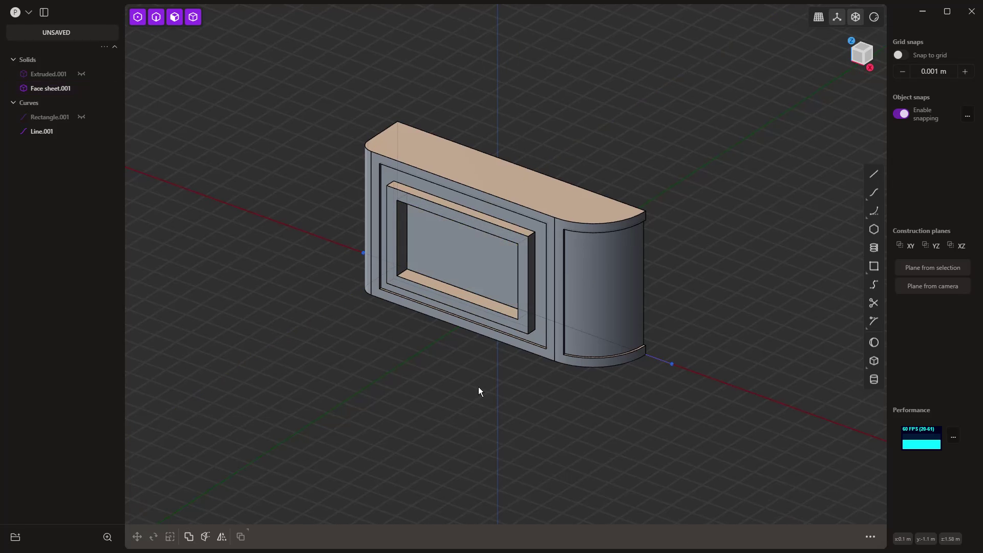
Step: Mirror the half solid across the XZ plane and merge both halves together with the Union option
middle_drag(478, 386, 440, 383)
click(473, 252)
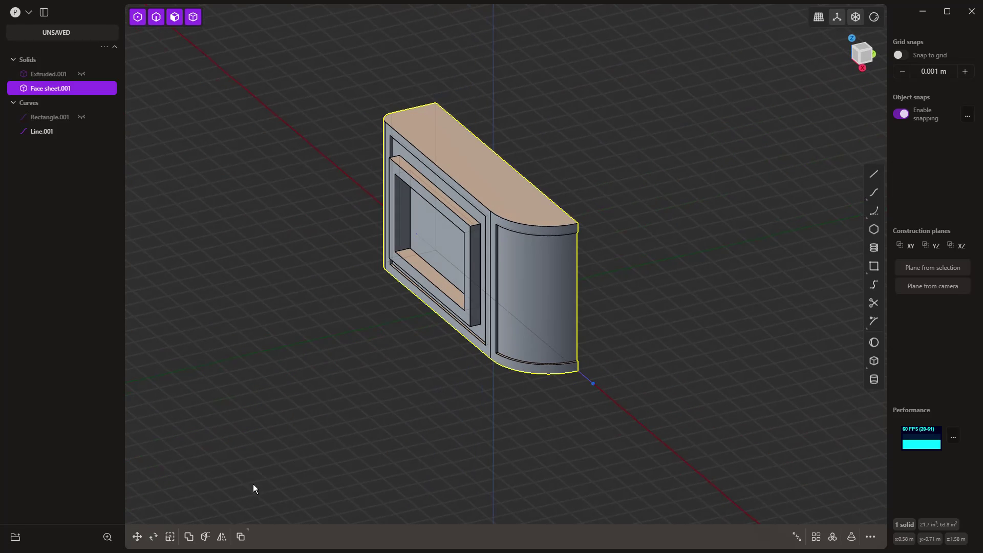
click(222, 536)
middle_drag(563, 424, 490, 428)
click(511, 297)
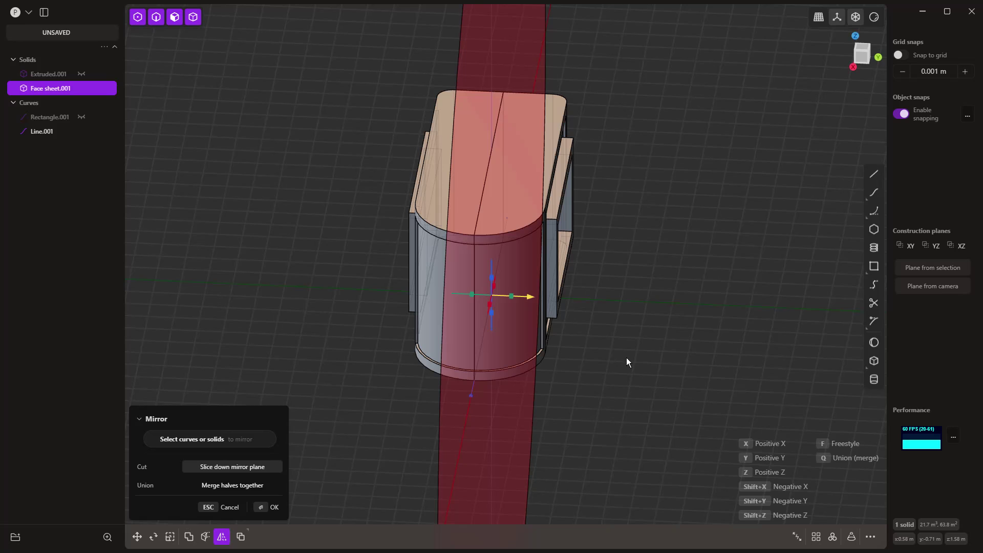
key(q)
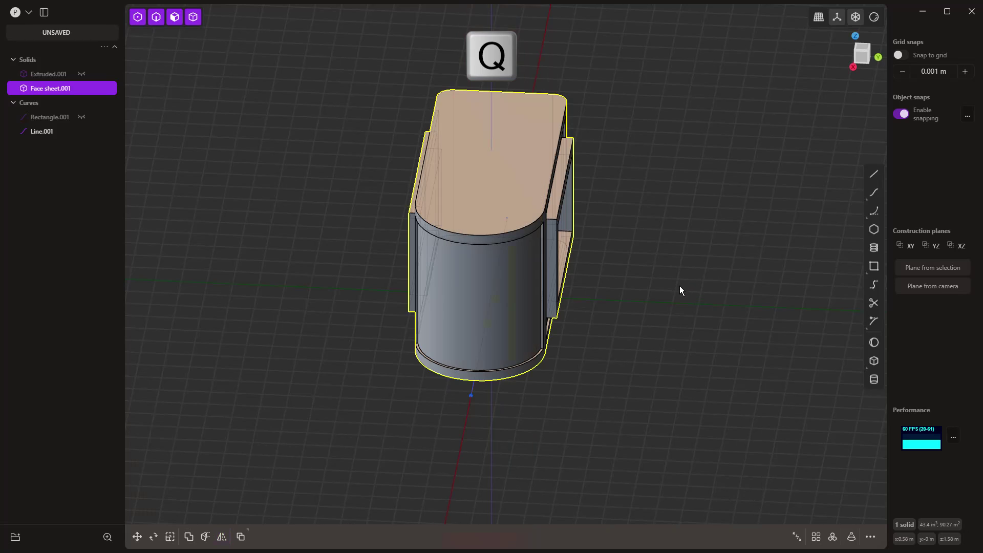
click(679, 291)
Step: Hide the cutting line Line.001 from the scene
middle_drag(679, 291, 724, 421)
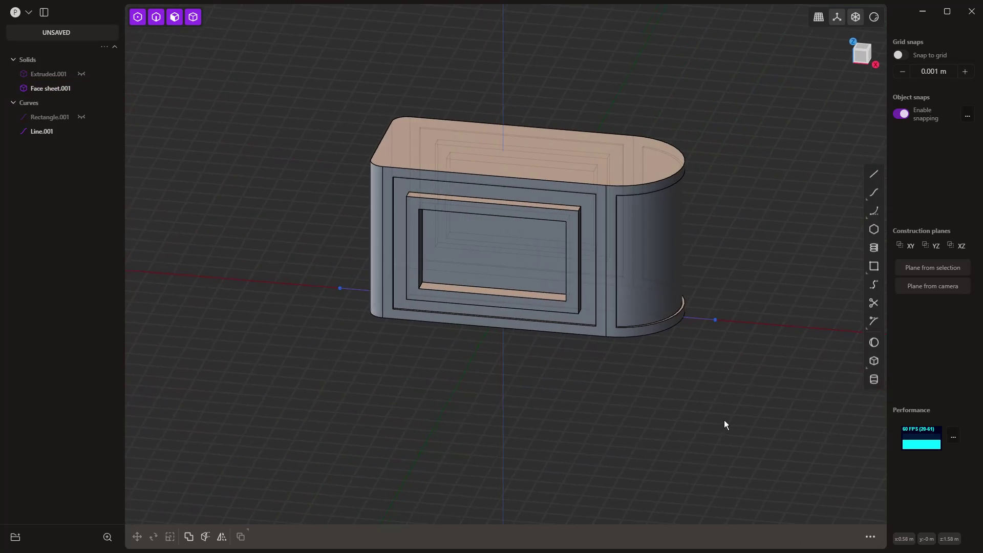
click(81, 132)
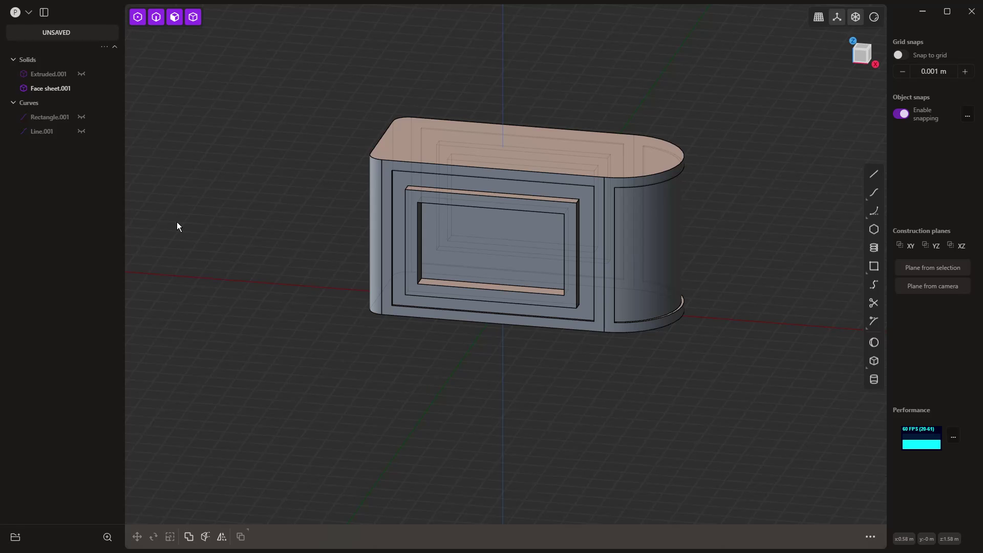
middle_drag(493, 269, 509, 269)
middle_drag(658, 241, 630, 270)
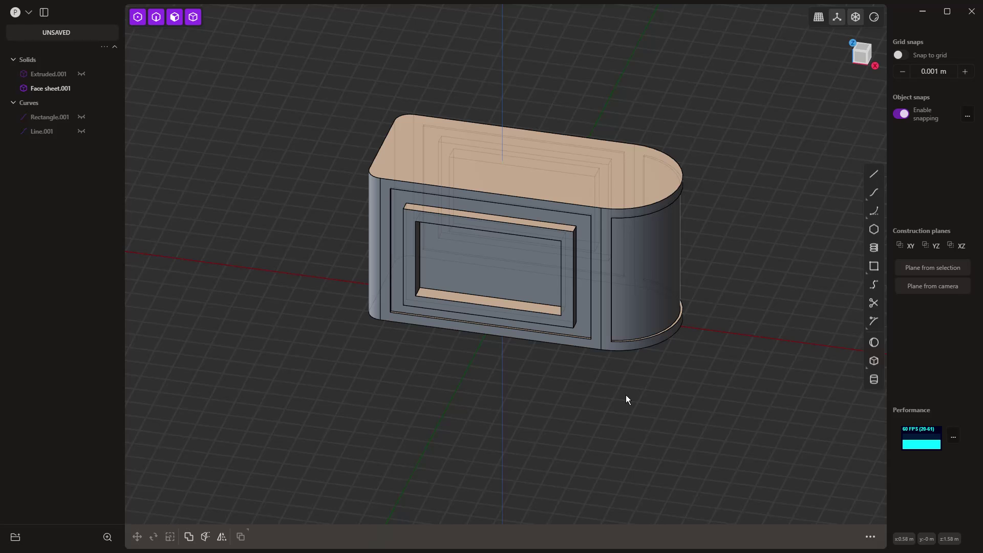
Step: In the front view, draw an open five-segment polyline about 4.07 m long over the rounded end, with horizontal ends extending past the solid
key(1)
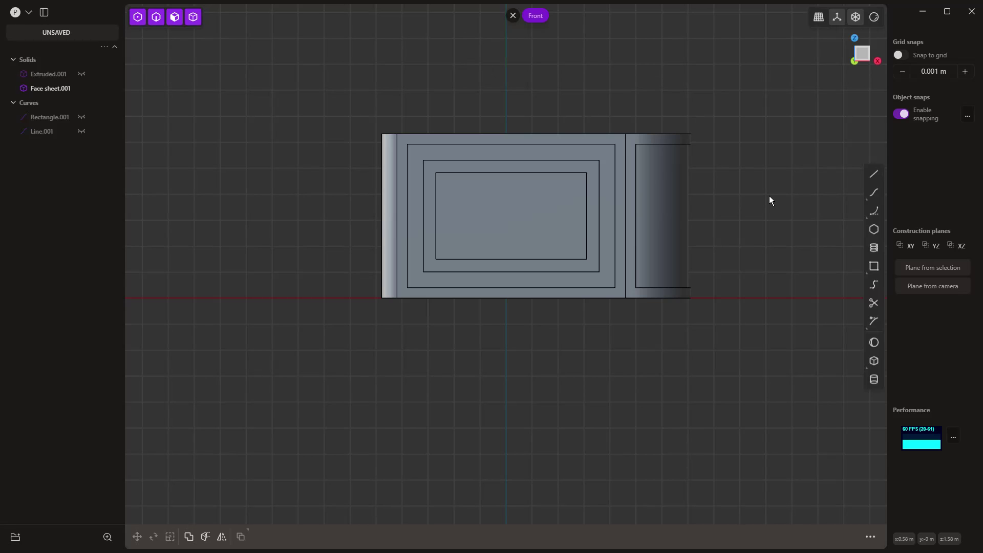
shift+middle_drag(768, 200, 628, 245)
scroll(560, 226, up, 3)
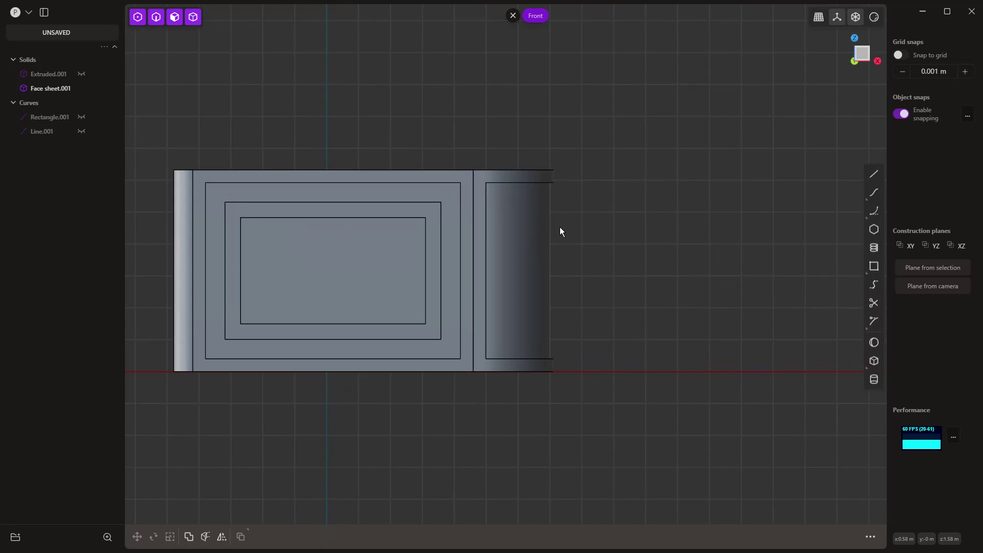
click(873, 175)
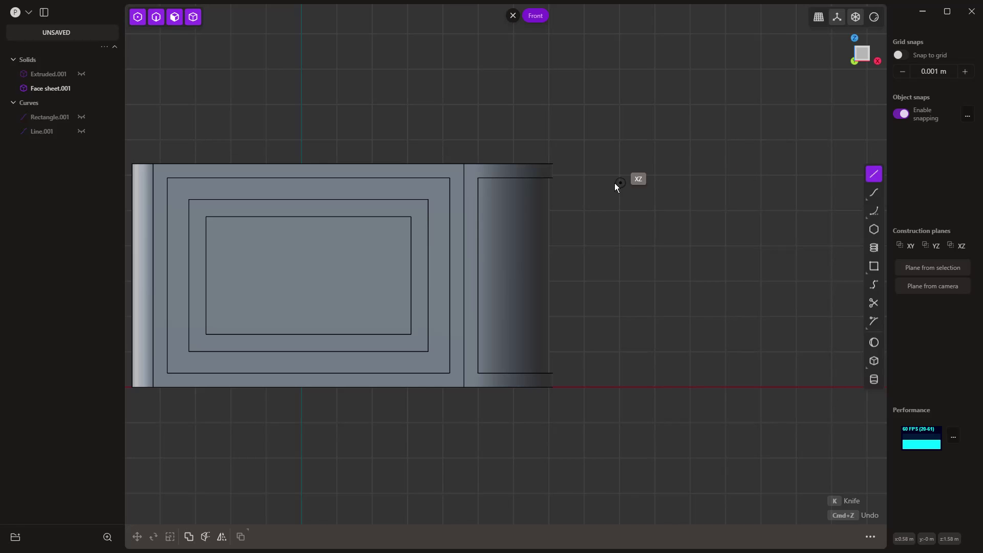
click(590, 201)
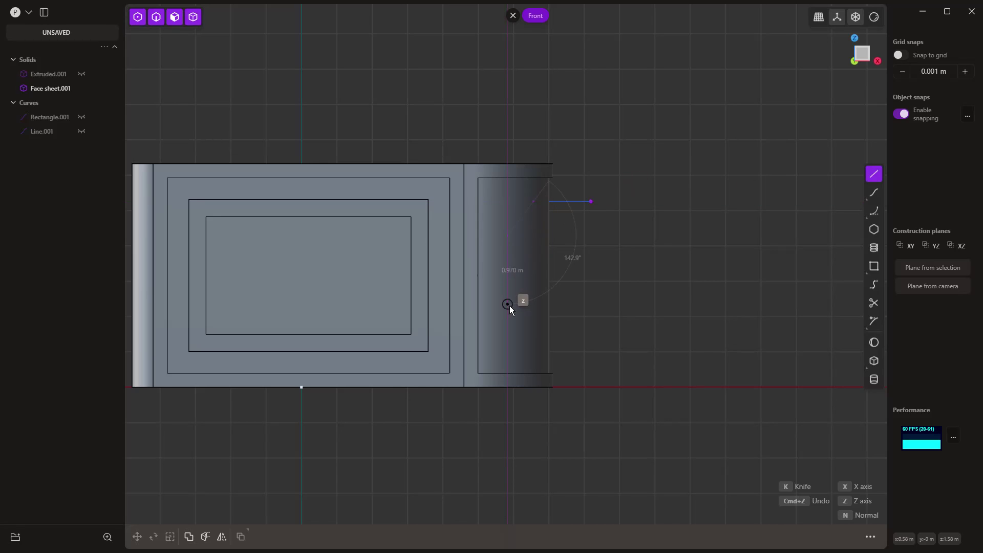
click(532, 351)
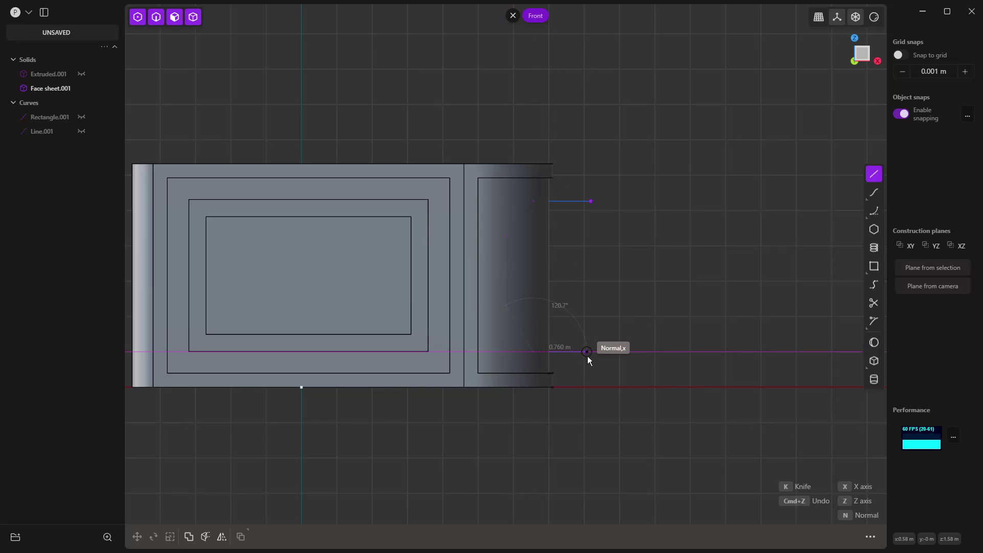
click(597, 352)
key(Return)
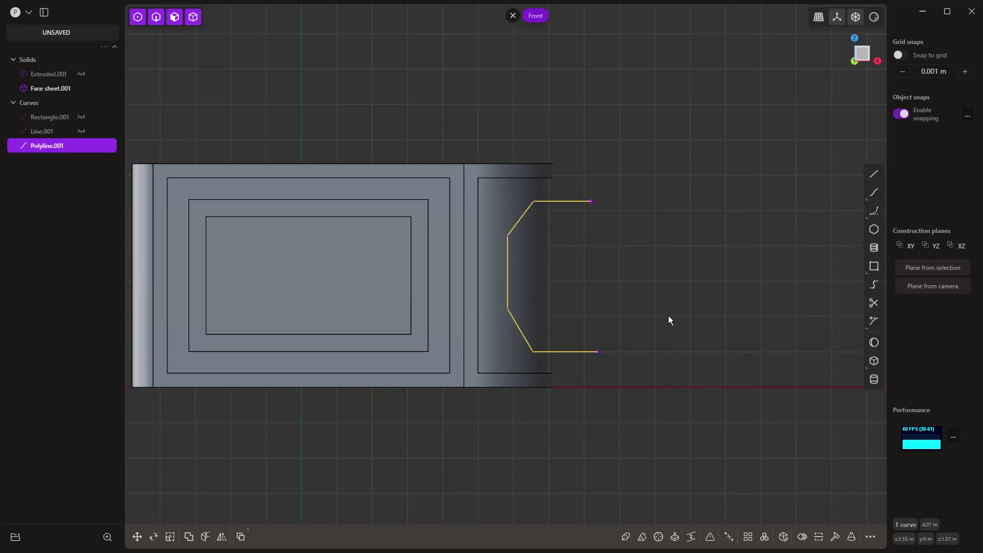
Step: Try a chamfer on all corners of the polyline and undo it
key(b)
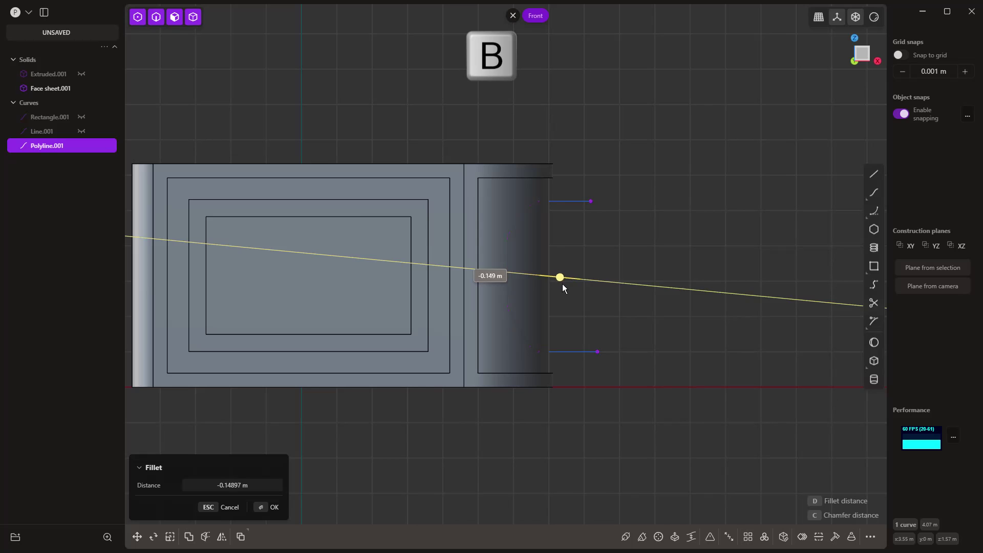
click(569, 288)
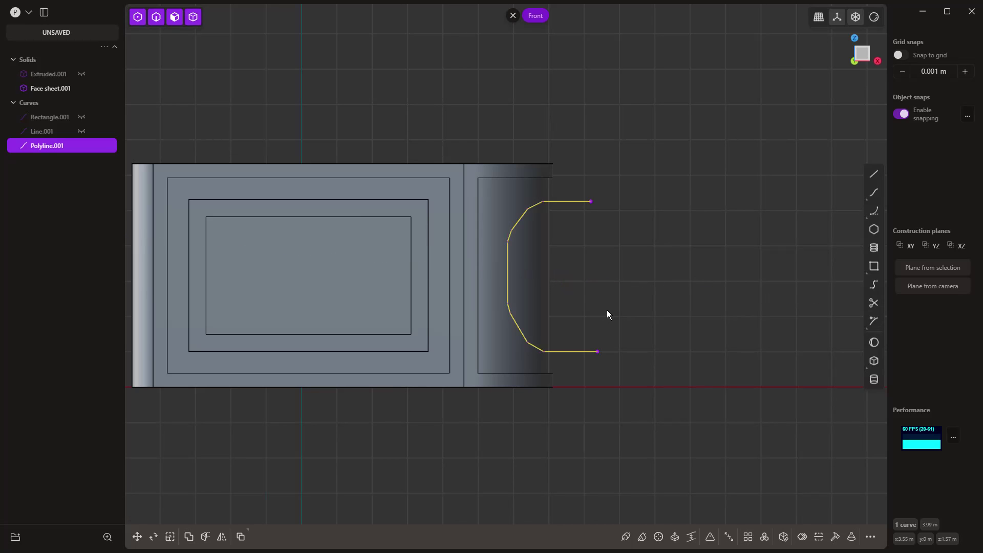
scroll(539, 205, up, 6)
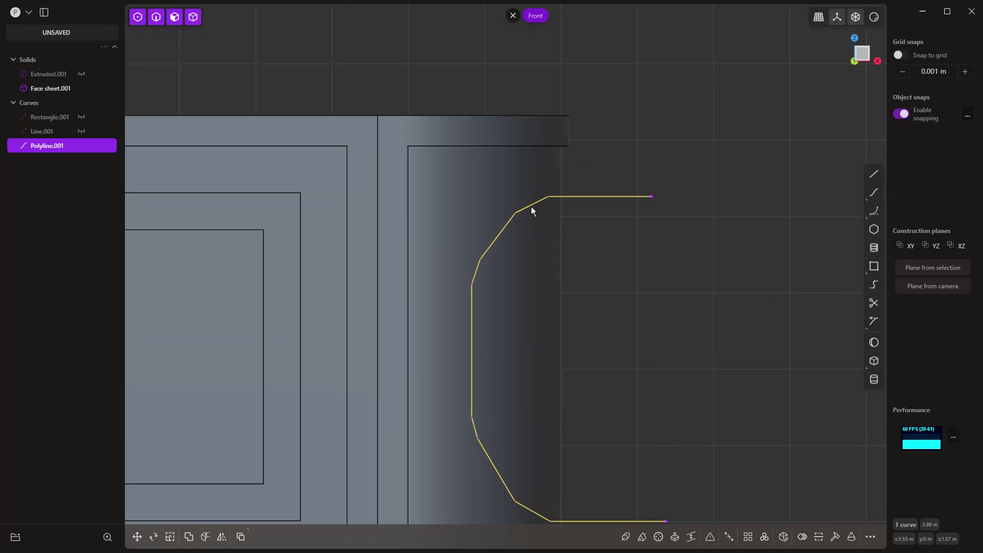
key(ctrl+z)
Step: Fillet all corners of the open polyline so they become smooth arcs
key(b)
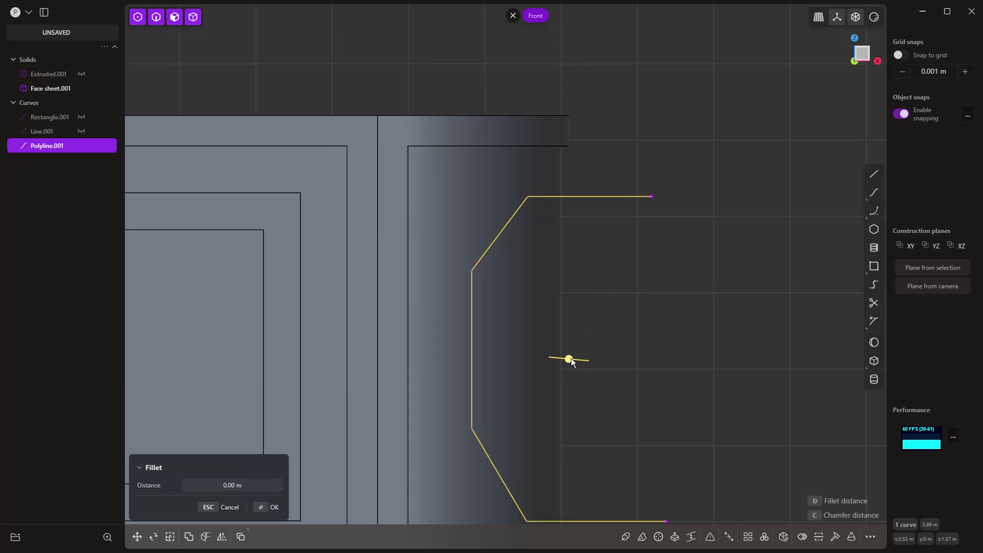
drag(567, 359, 544, 357)
key(Return)
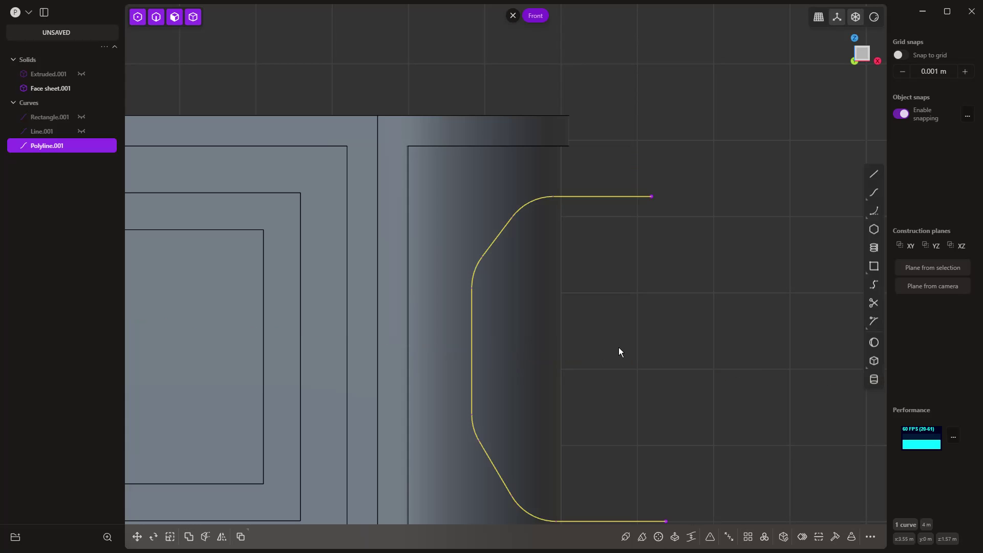
scroll(481, 207, down, 8)
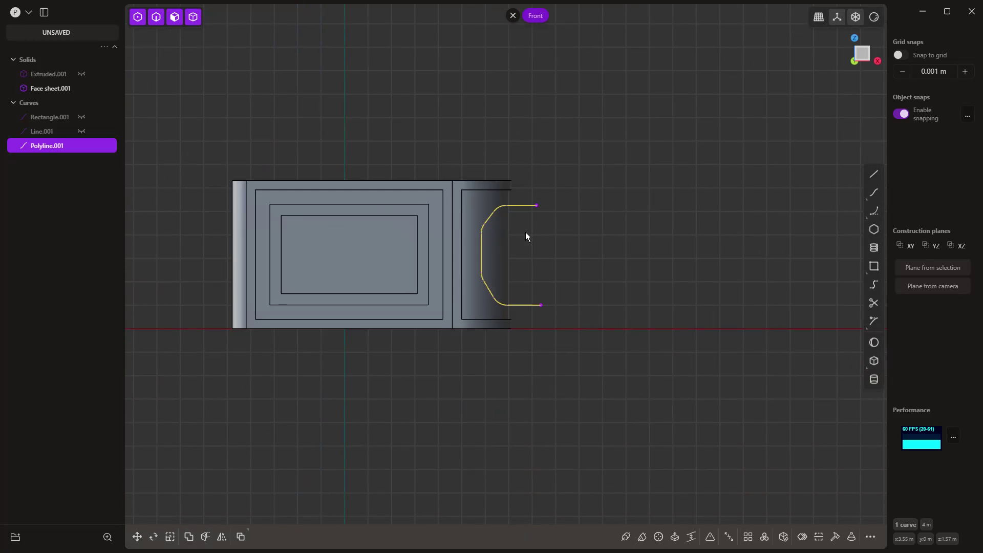
Step: Imprint the filleted polyline onto the solid's rounded end with Imprint Curve, using the bidirectional Vector method along direction 0, 1, 0
middle_drag(528, 346, 468, 365)
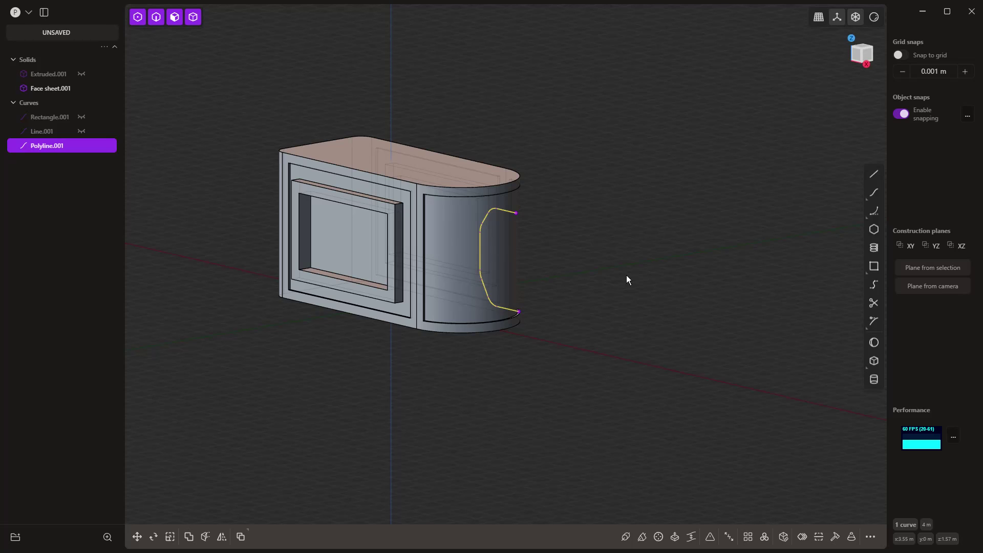
text(f)
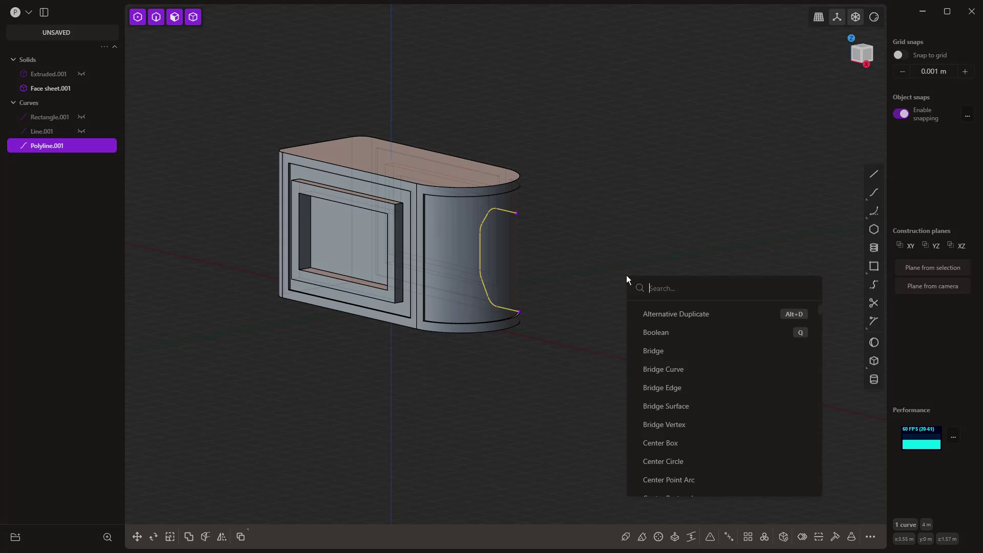
text(im)
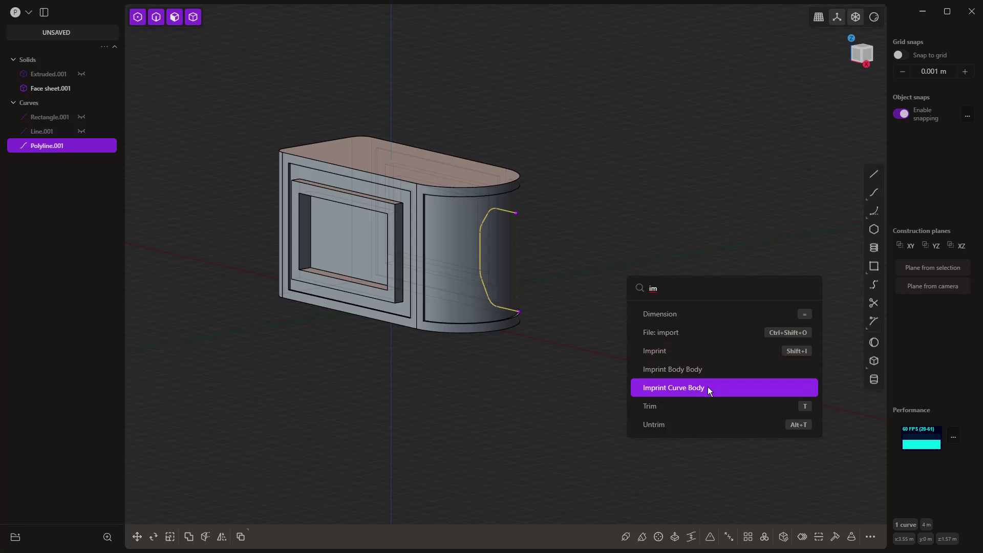
click(687, 351)
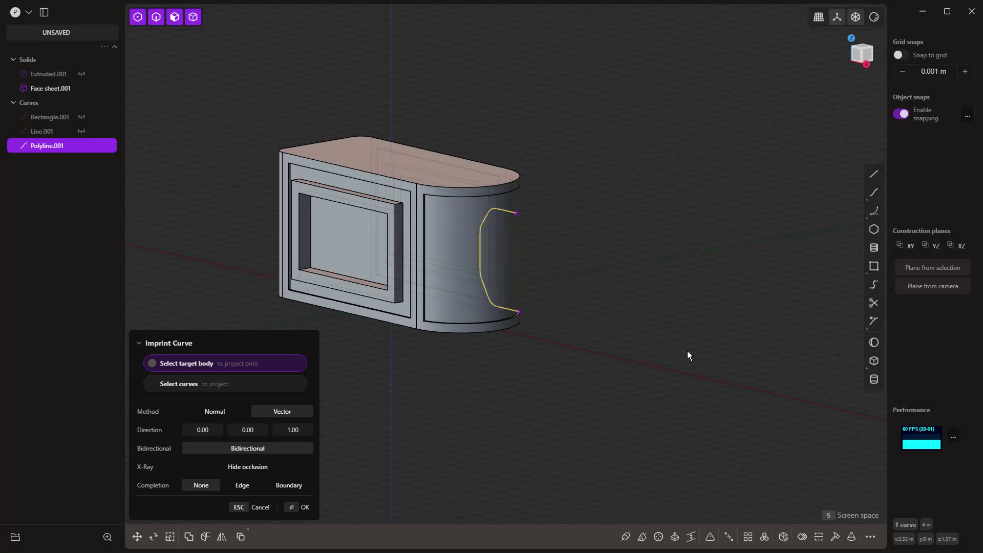
click(466, 228)
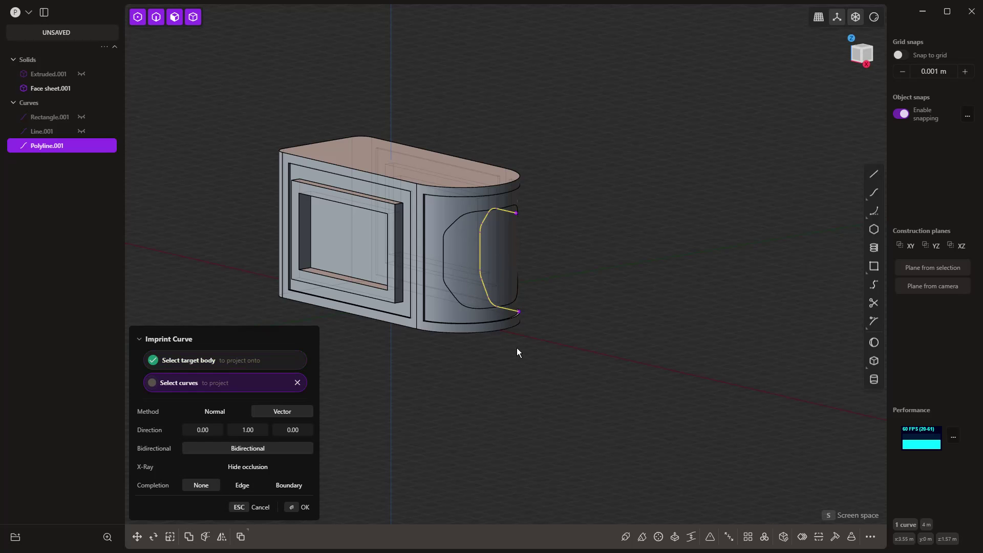
key(Return)
Step: Offset the imprinted face on the rounded end inward to form a shallow recess
middle_drag(518, 349, 574, 379)
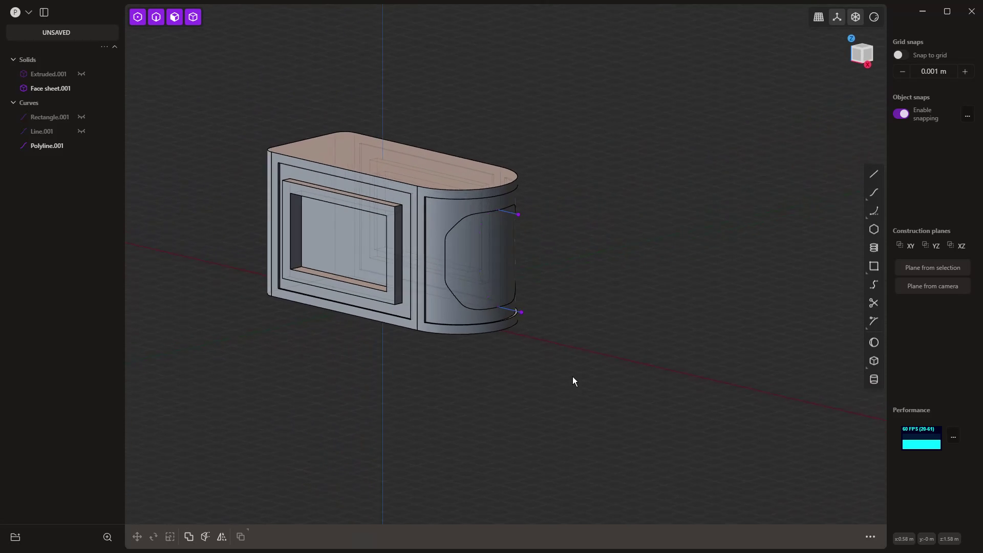
scroll(506, 236, up, 2)
click(502, 238)
key(o)
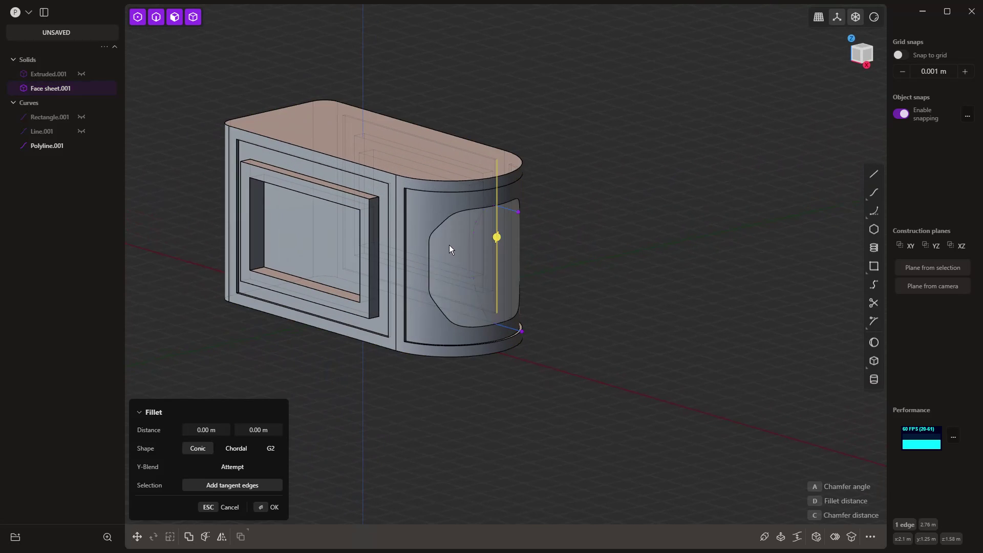
click(450, 245)
mouse_move(446, 256)
mouse_down()
mouse_move(448, 265)
mouse_move(444, 253)
mouse_up()
key(Return)
middle_drag(602, 271, 621, 281)
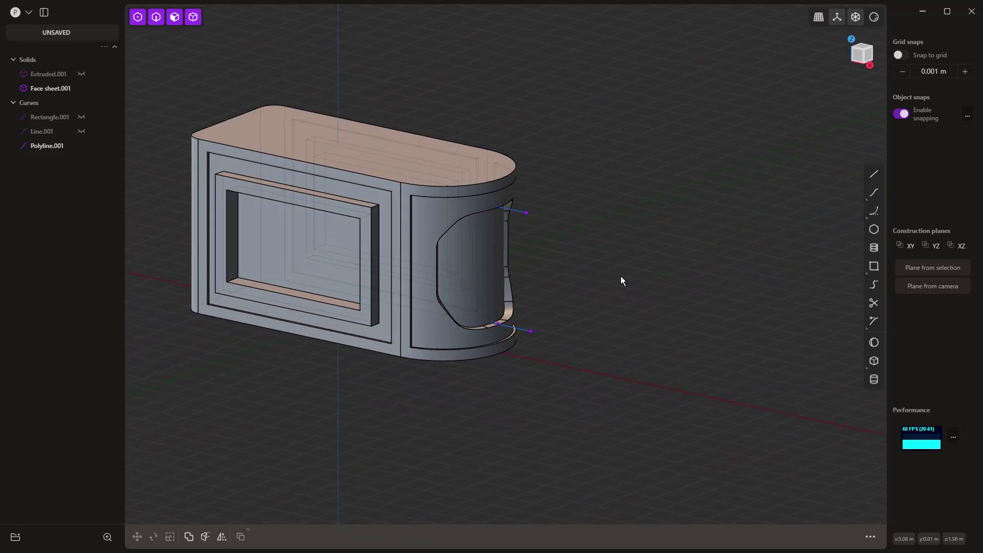
click(524, 211)
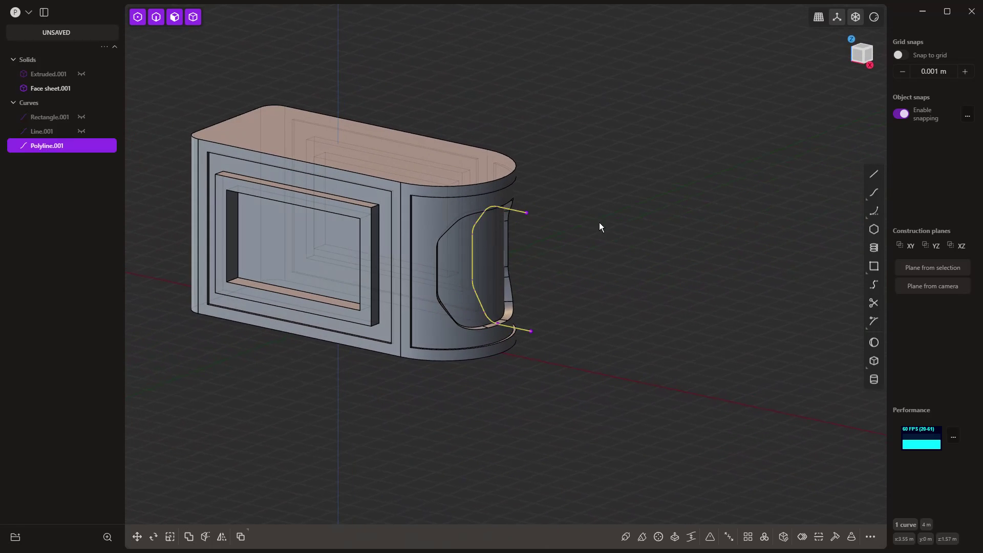
key(e)
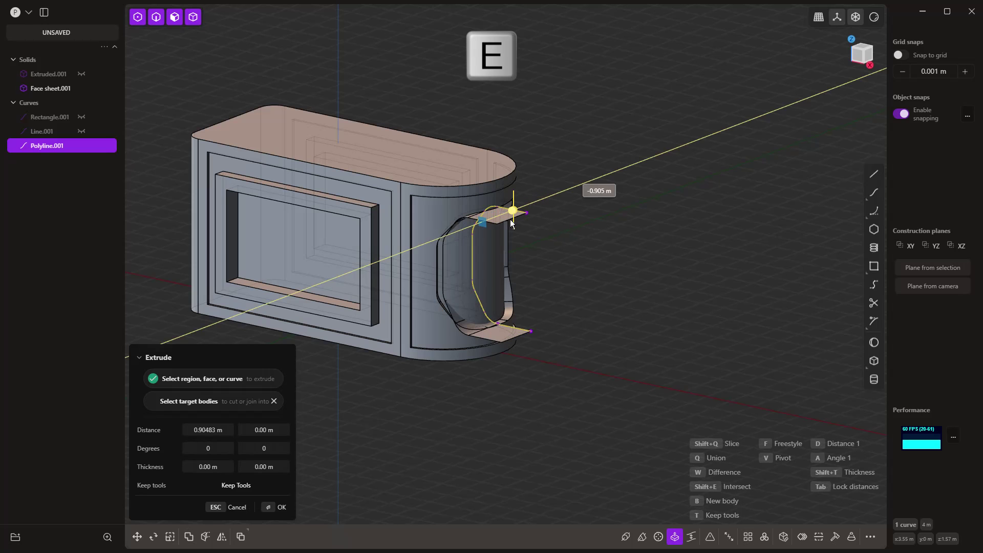
middle_drag(579, 317, 440, 320)
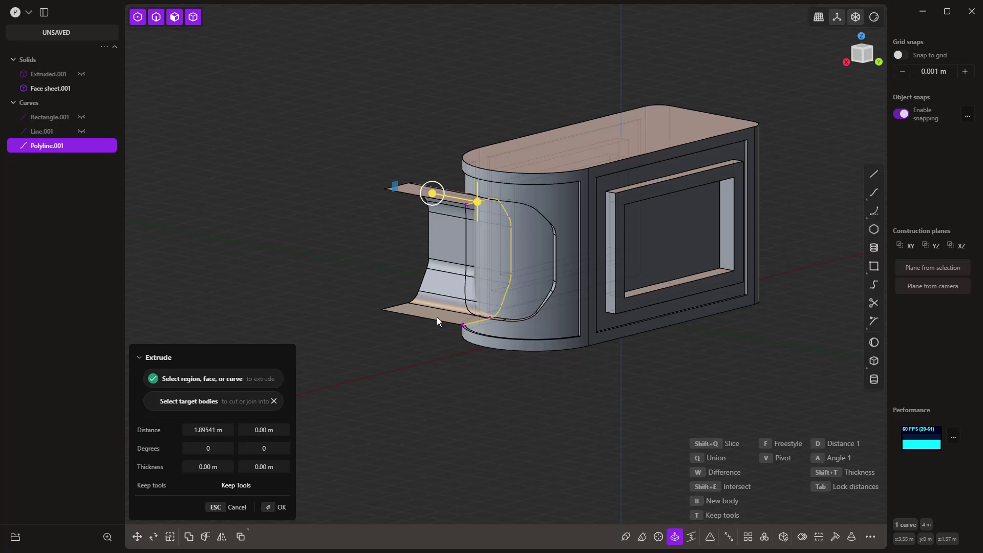
middle_drag(458, 351, 565, 367)
key(Escape)
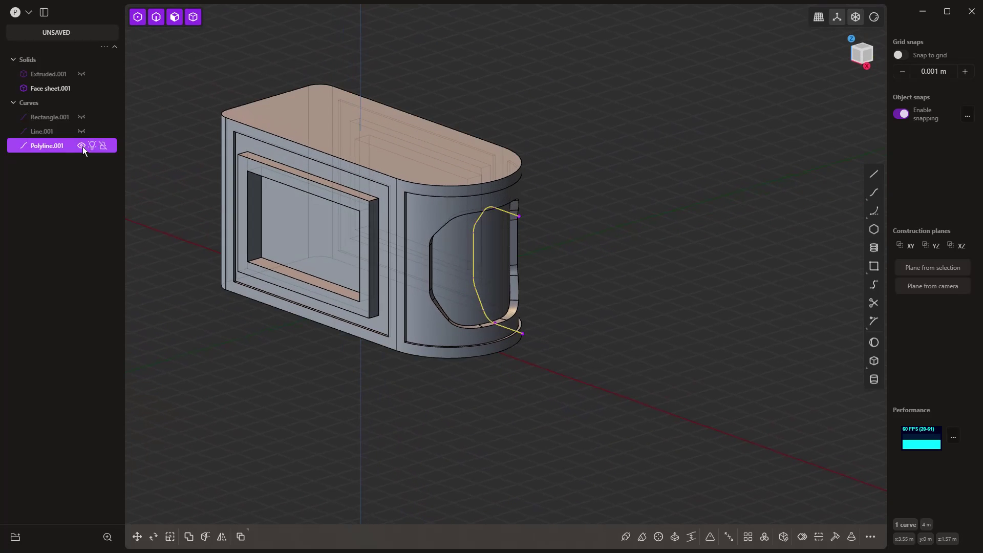
Step: Hide Polyline.001 and chamfer the inner edge loop of the rounded end's recess by about 0.092 m
click(82, 147)
scroll(515, 240, up, 6)
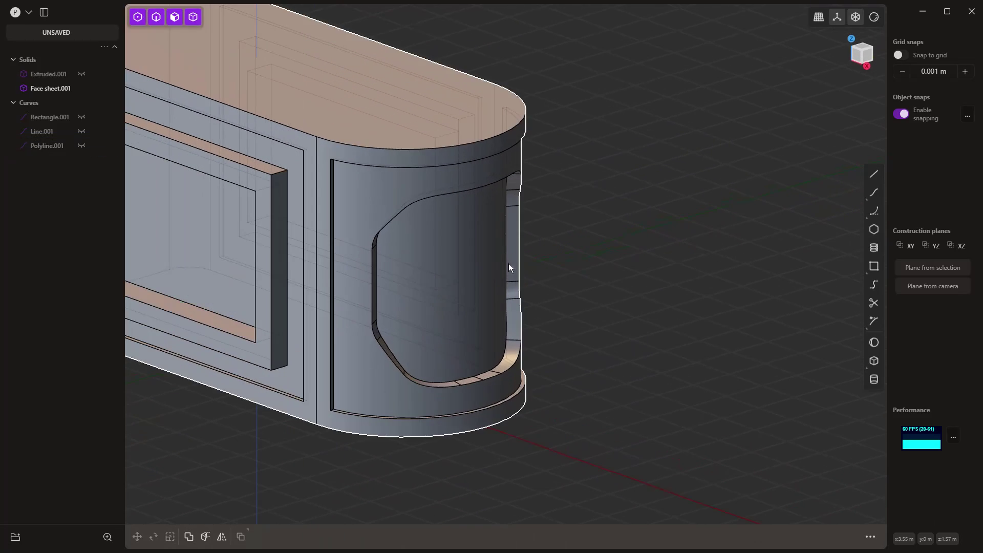
click(523, 221)
key(f)
drag(521, 224, 518, 226)
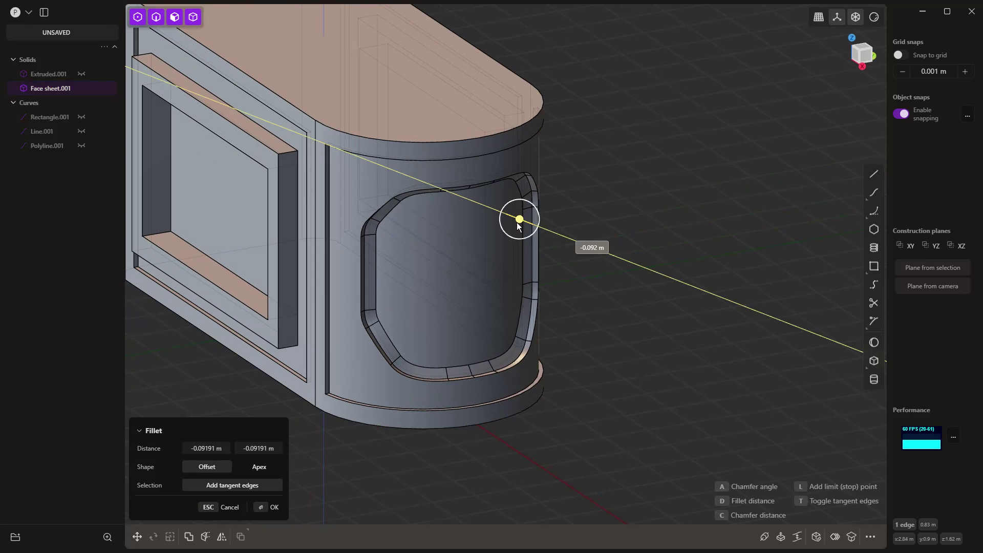
key(Return)
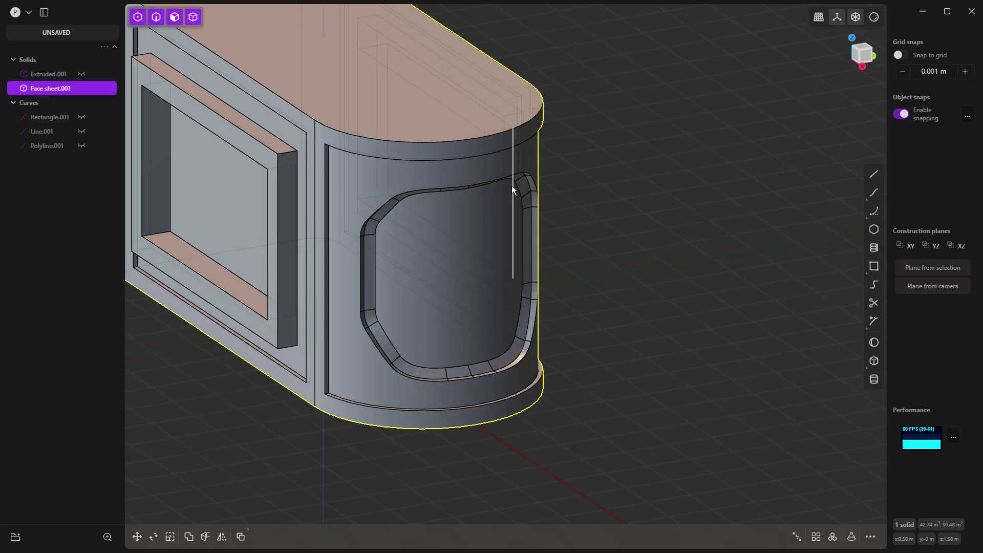
Step: Bevel the outer rim edge loop of the recess with a narrow strip and deselect the solid
click(363, 245)
key(f)
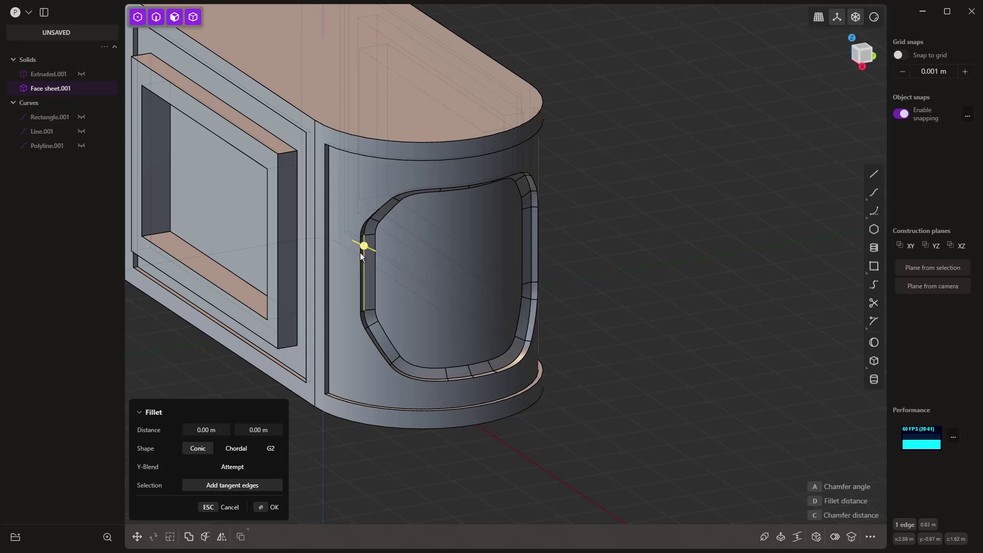
drag(359, 258, 355, 276)
key(Return)
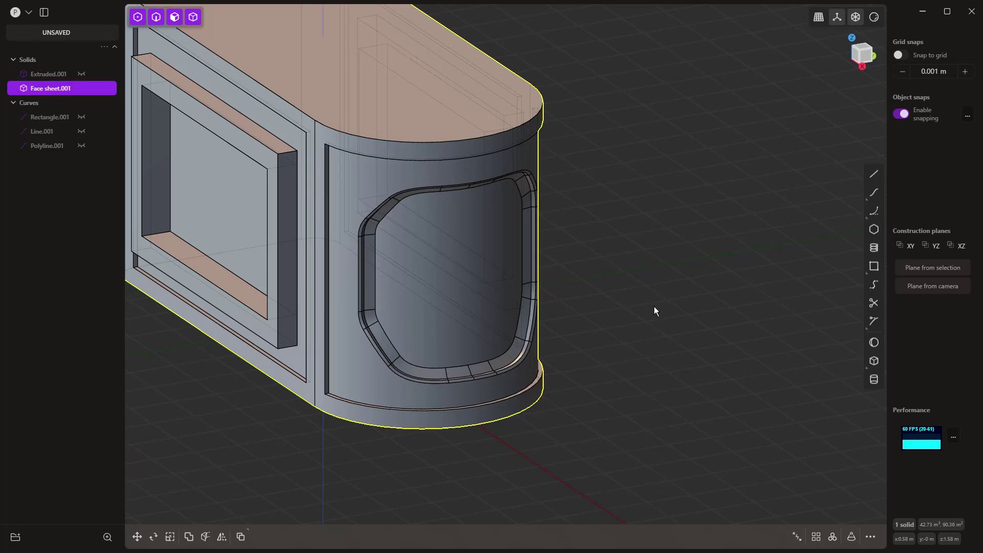
click(653, 306)
Step: Divide the flat end face opposite the recess into seven equal strips with six evenly spaced horizontal loop cuts
middle_drag(594, 374, 603, 347)
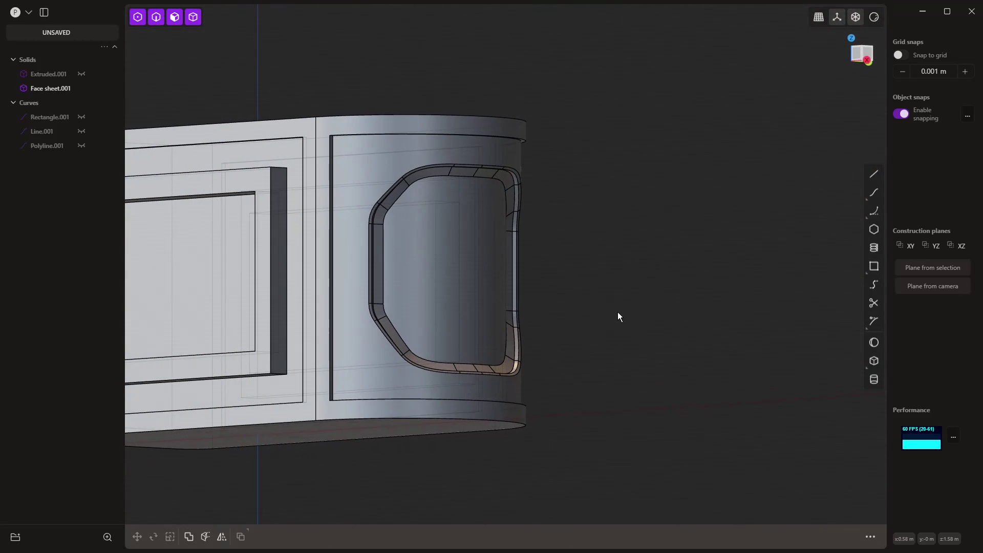
scroll(617, 312, down, 2)
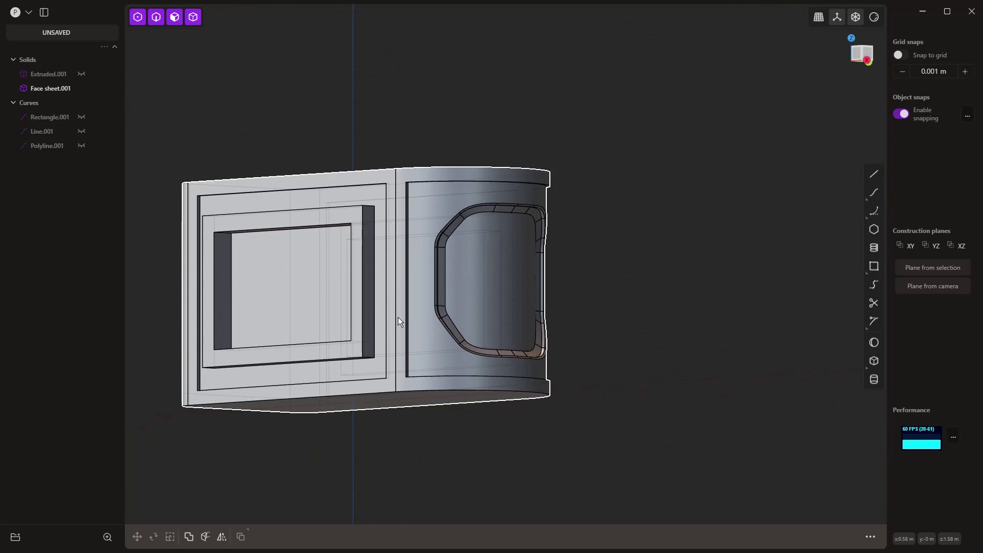
middle_drag(402, 319, 533, 339)
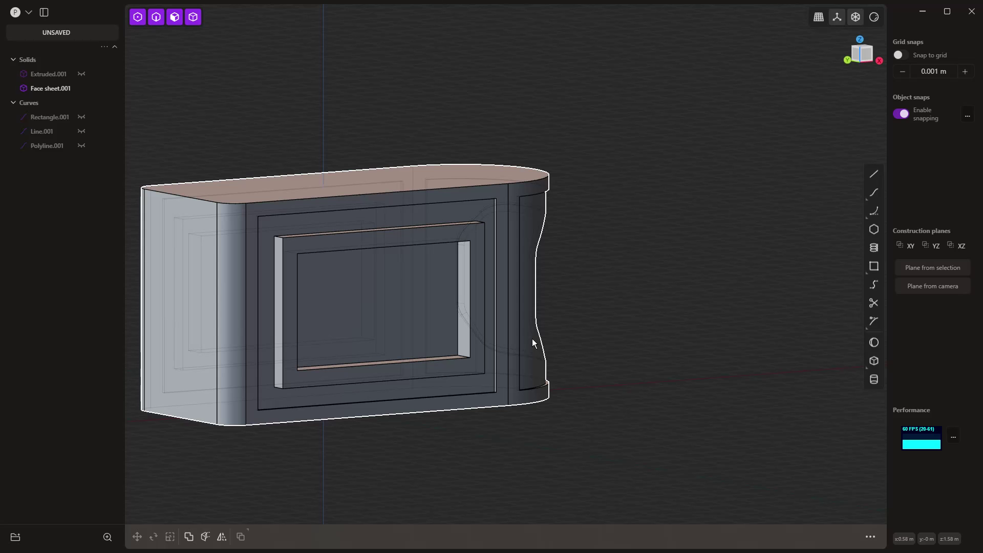
middle_drag(504, 344, 520, 343)
shift+middle_drag(418, 334, 570, 285)
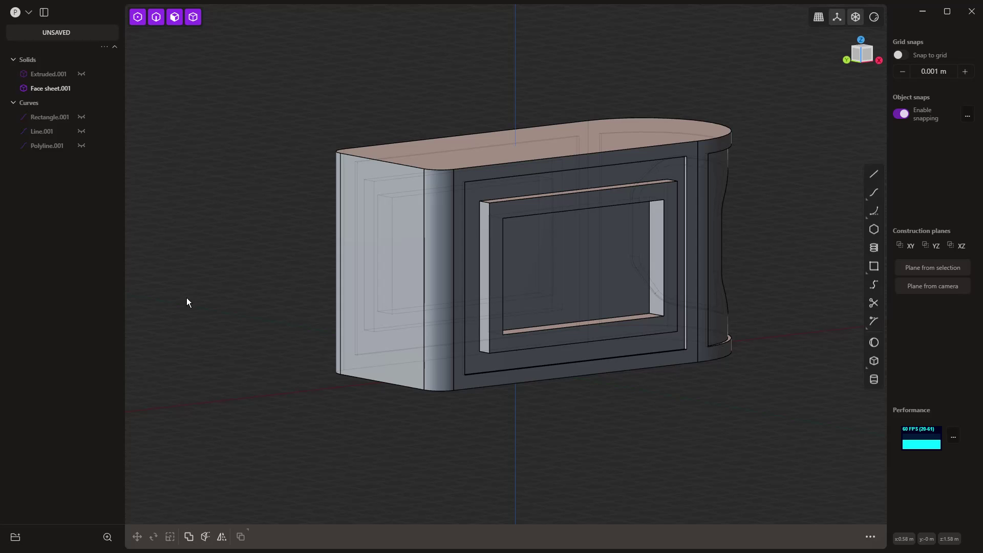
key(ctrl+r)
click(400, 226)
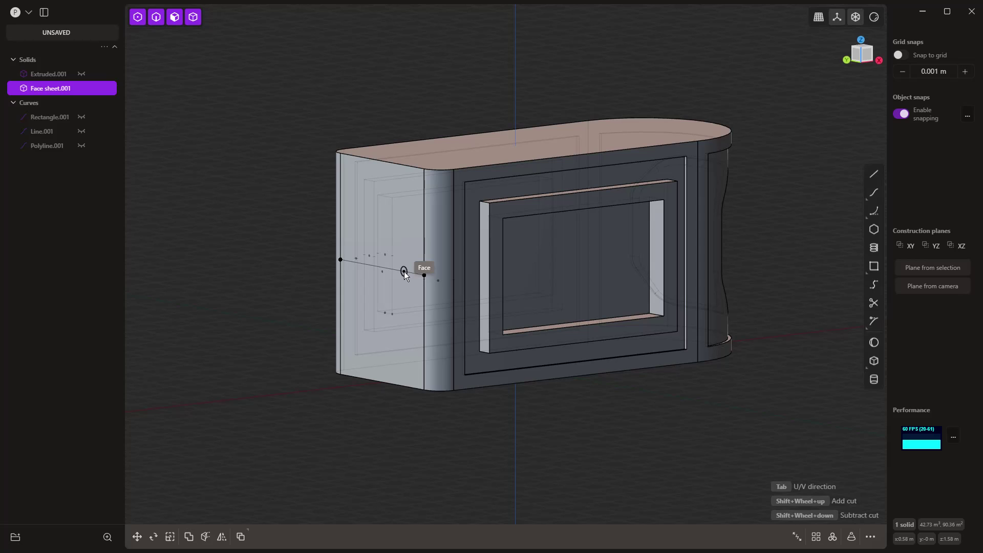
shift+scroll(404, 271, up, 4)
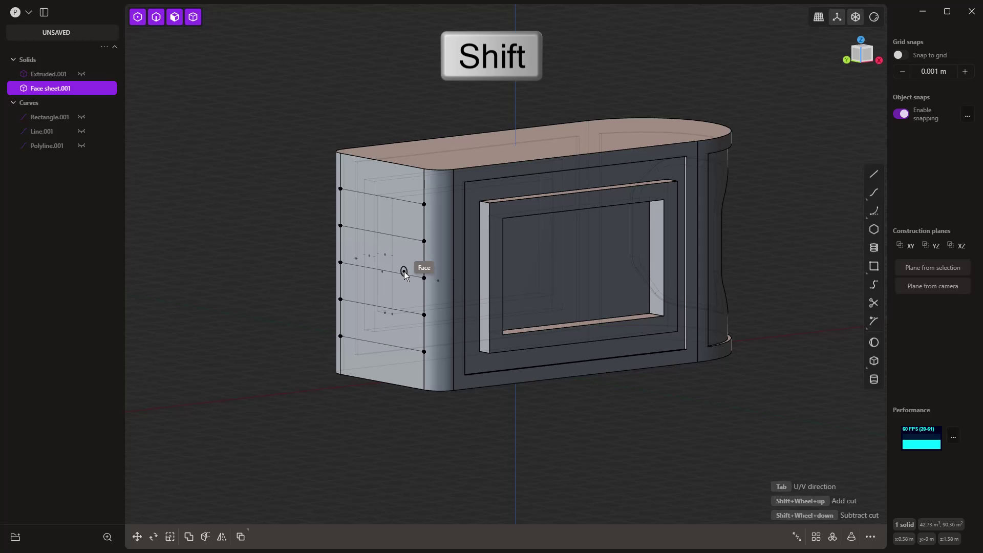
shift+scroll(405, 275, up, 1)
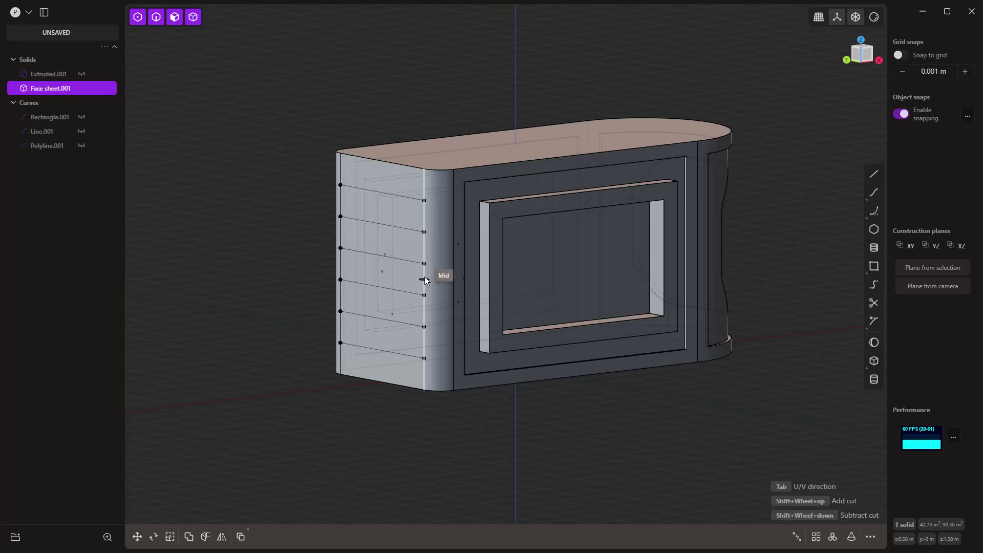
click(425, 280)
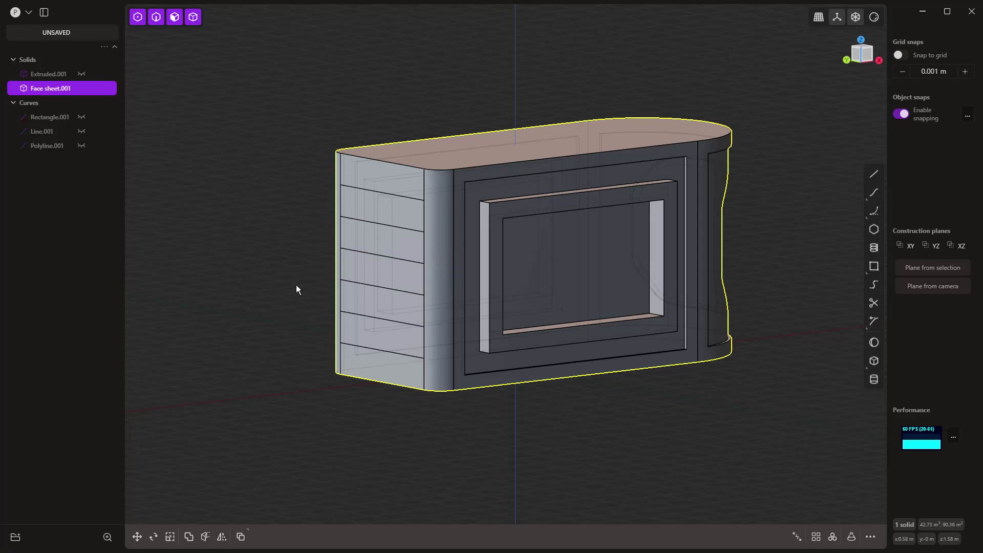
Step: Offset the second, fourth and sixth strips of the divided end outward to form three protruding tabs
click(413, 214)
shift+click(407, 274)
shift+click(405, 339)
drag(376, 345, 292, 300)
key(Return)
Step: Chamfer the upper and lower outer edges of all three protruding tabs by about 0.079 m
middle_drag(281, 276, 460, 391)
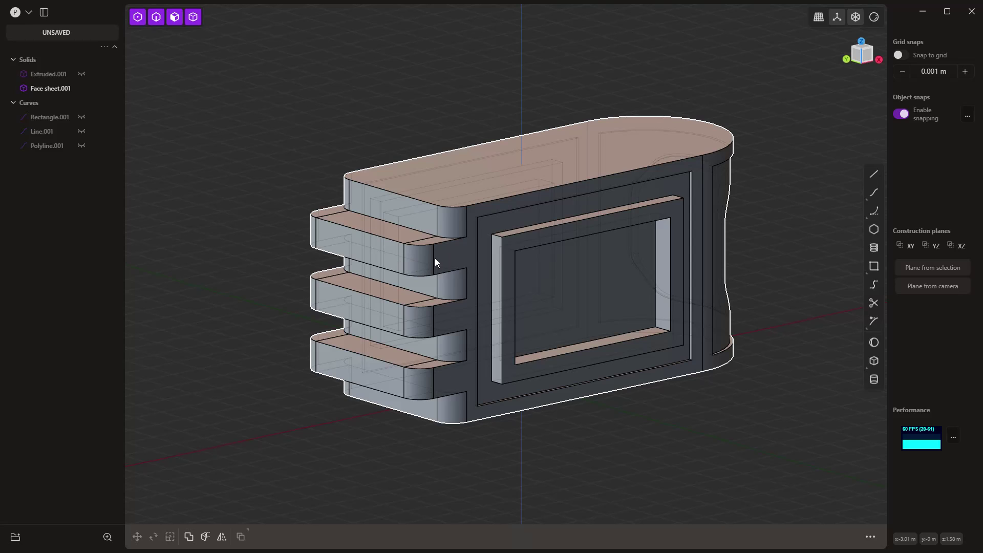
click(393, 242)
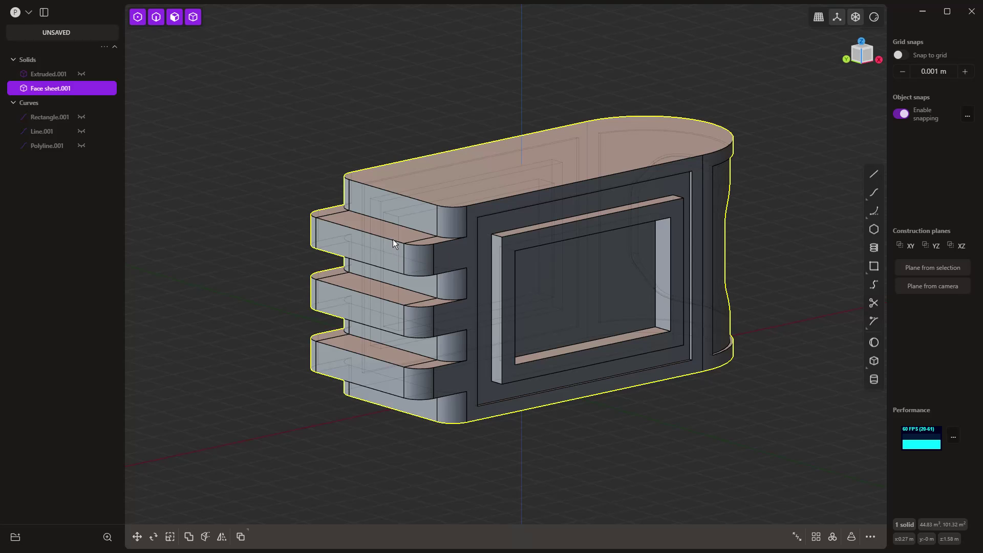
key(f)
drag(394, 242, 396, 244)
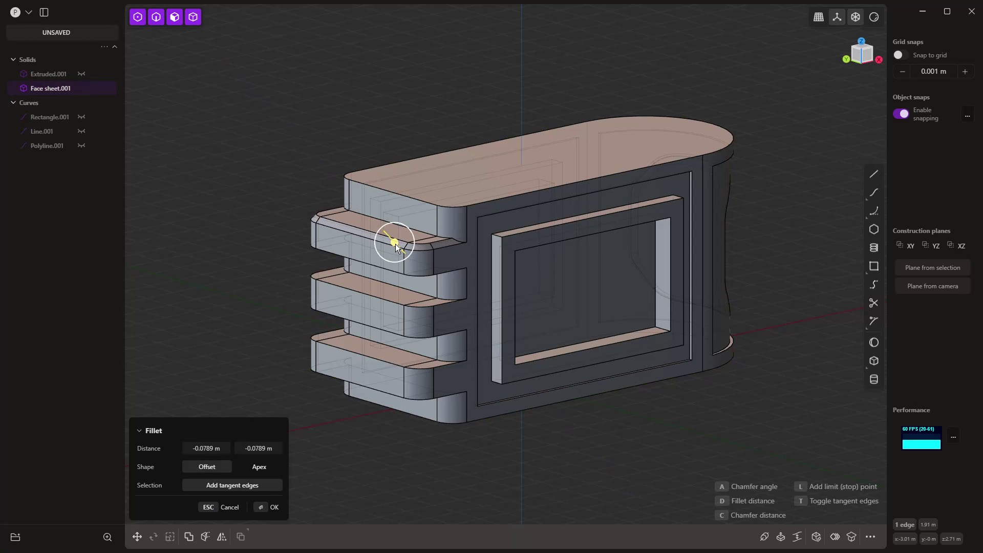
ctrl+click(383, 268)
ctrl+click(360, 294)
ctrl+click(358, 322)
ctrl+click(356, 354)
ctrl+click(358, 385)
key(Return)
click(260, 275)
scroll(326, 286, down, 2)
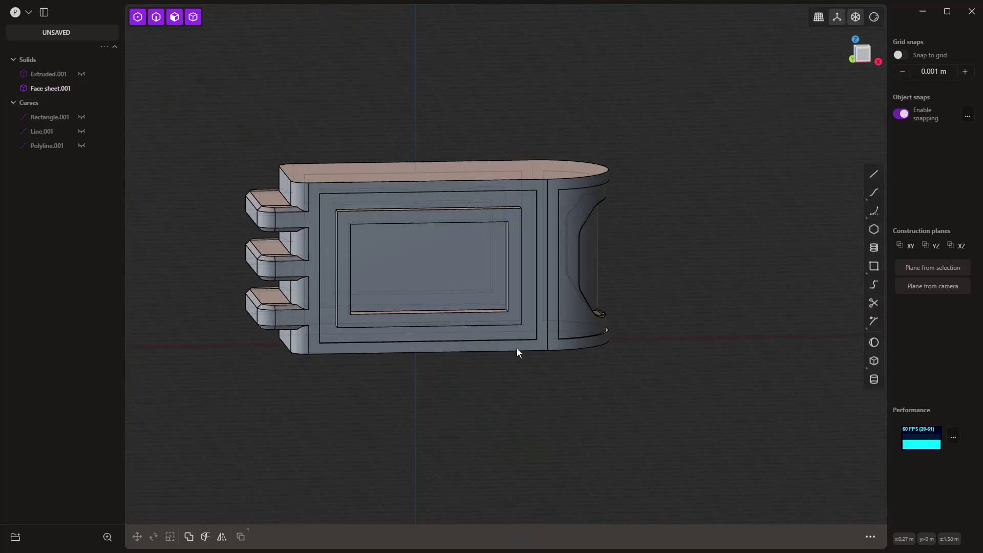
middle_drag(515, 351, 558, 352)
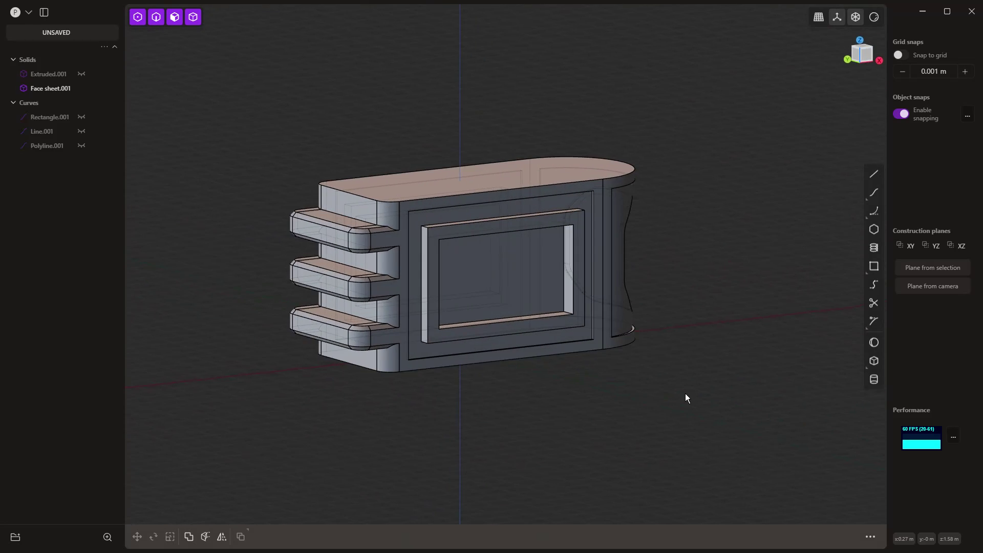
middle_drag(691, 396, 547, 424)
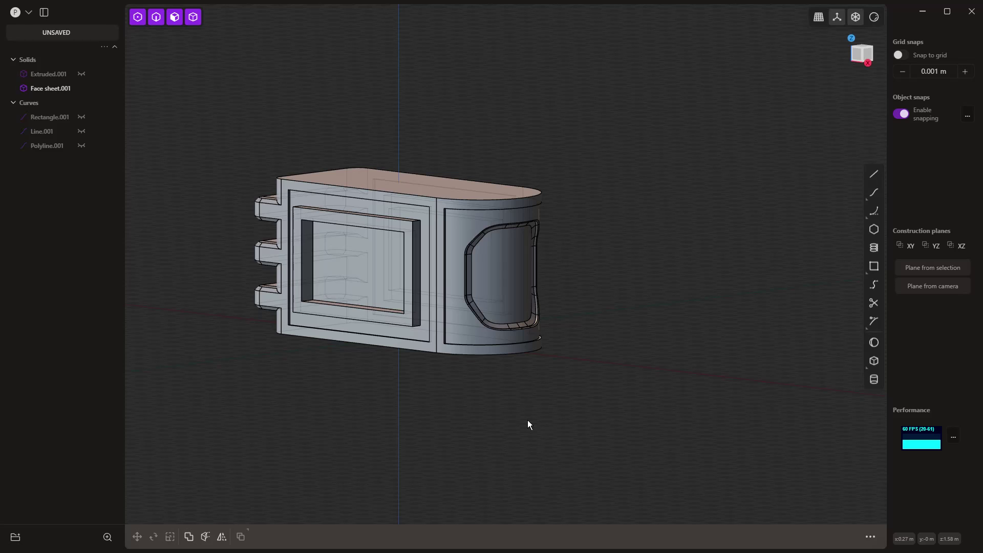
Step: From the front view, browse the searchable command list for available commands and their assigned shortcuts, and close it without running one
key(KP_1)
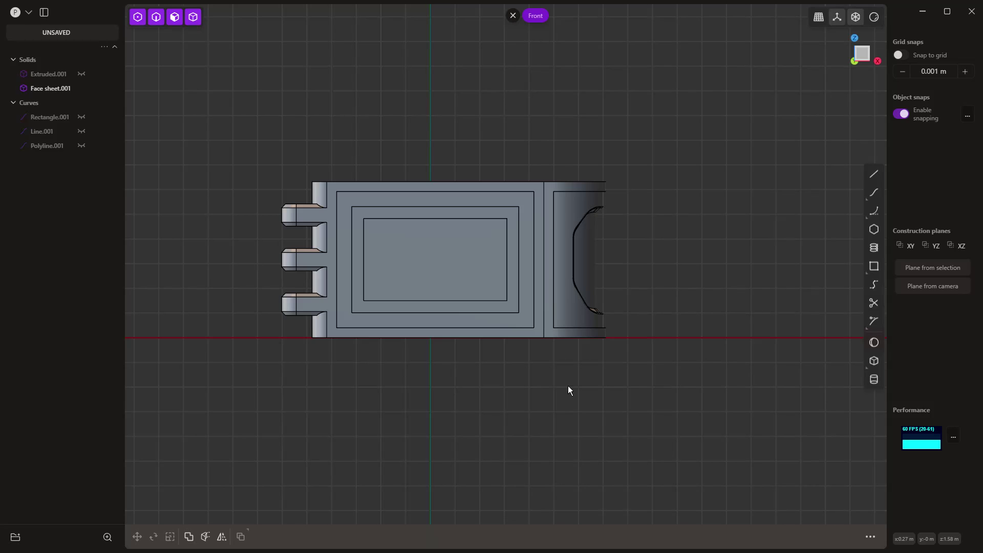
key(f)
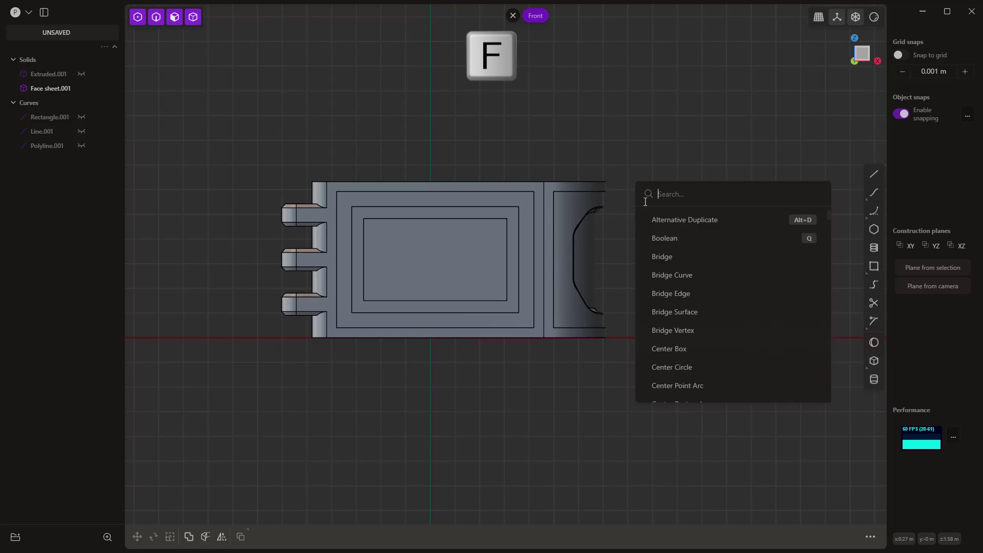
scroll(720, 260, down, 2)
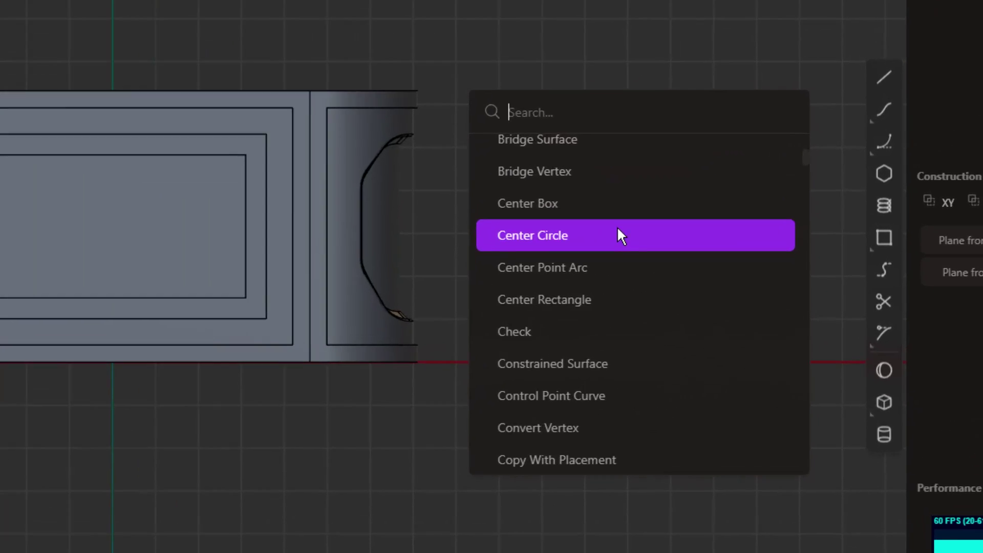
scroll(718, 261, down, 2)
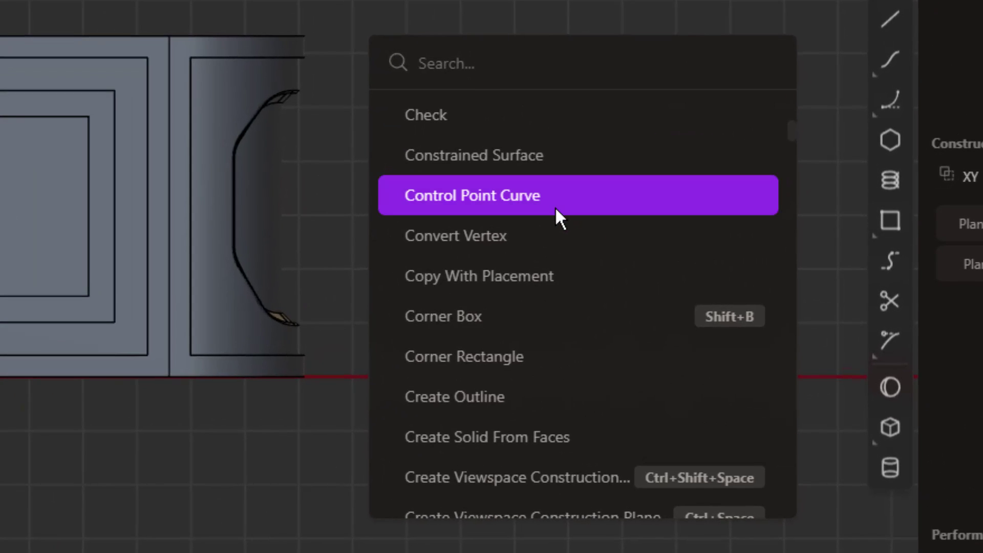
scroll(556, 209, down, 2)
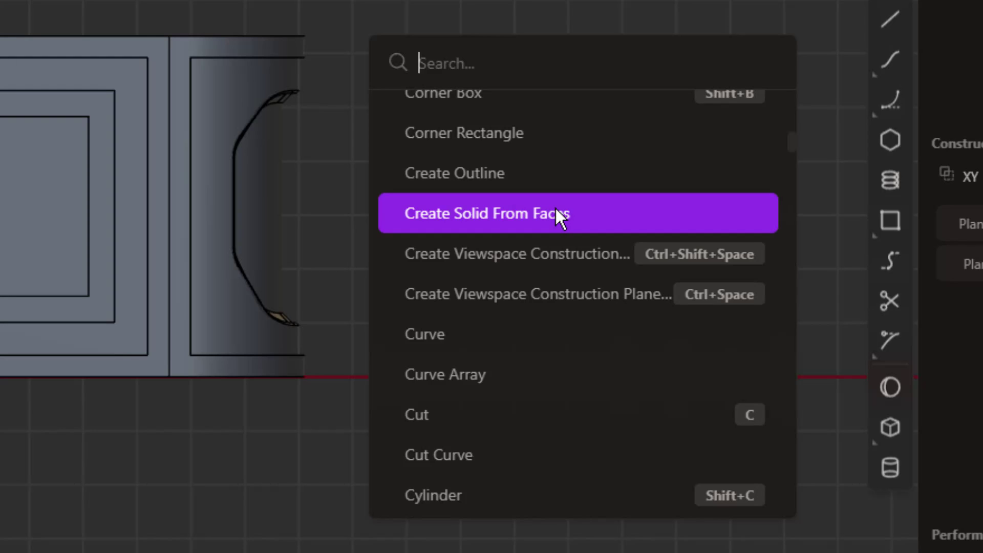
scroll(555, 207, down, 2)
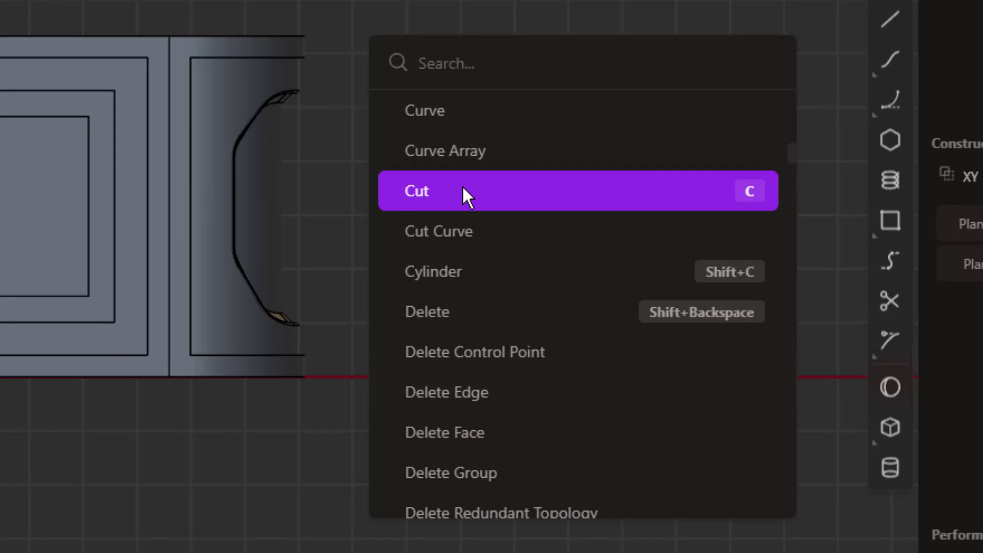
scroll(461, 186, down, 8)
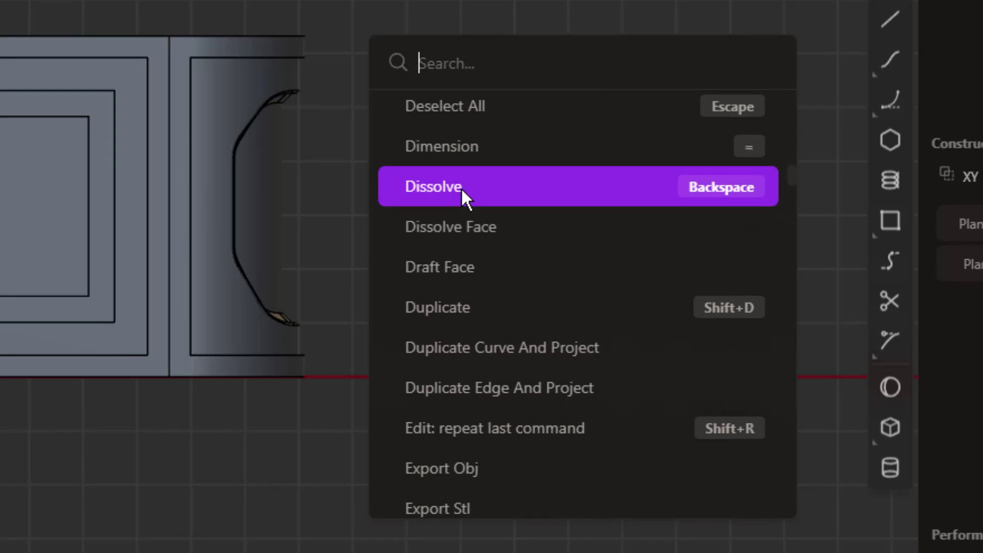
scroll(461, 189, down, 10)
scroll(461, 194, down, 10)
scroll(463, 194, down, 5)
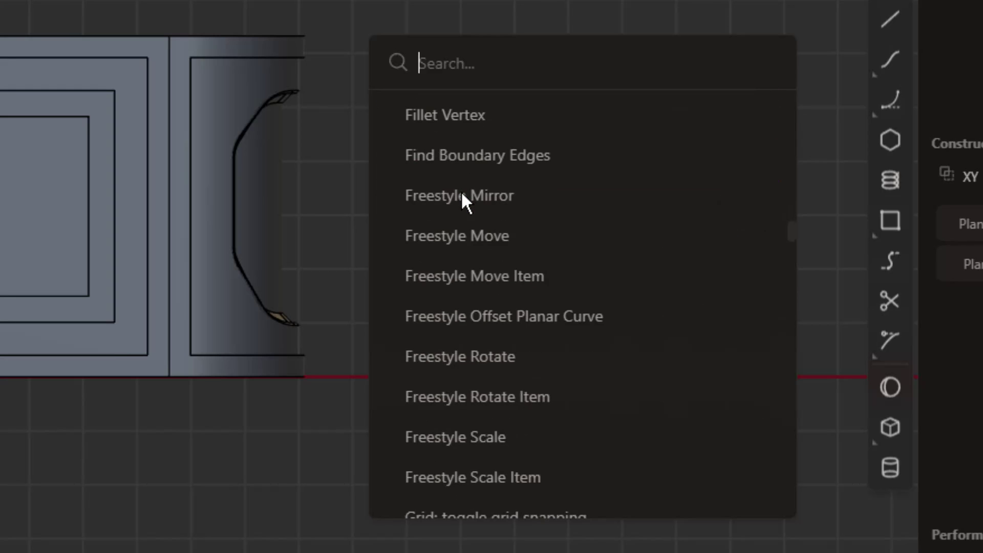
scroll(462, 194, down, 5)
scroll(463, 195, down, 5)
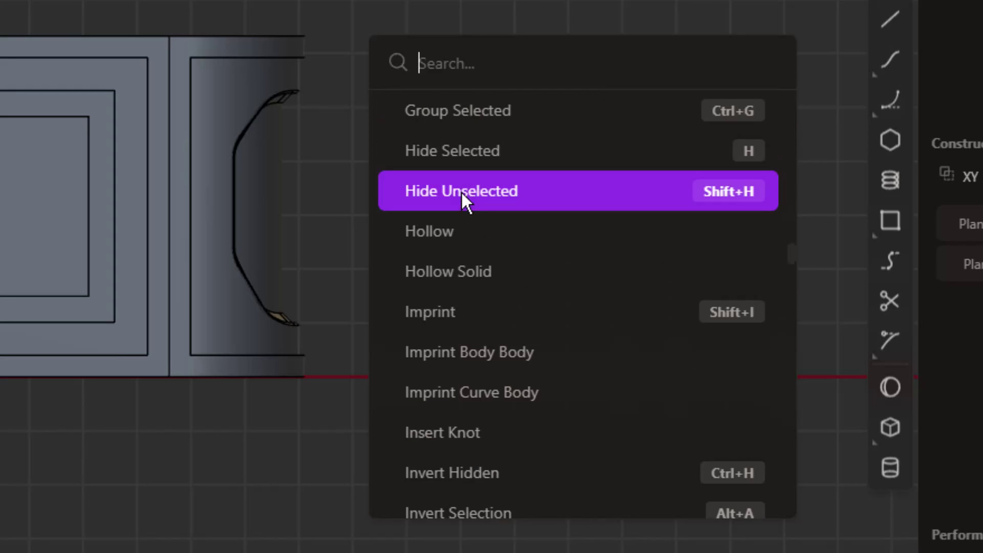
scroll(462, 194, down, 5)
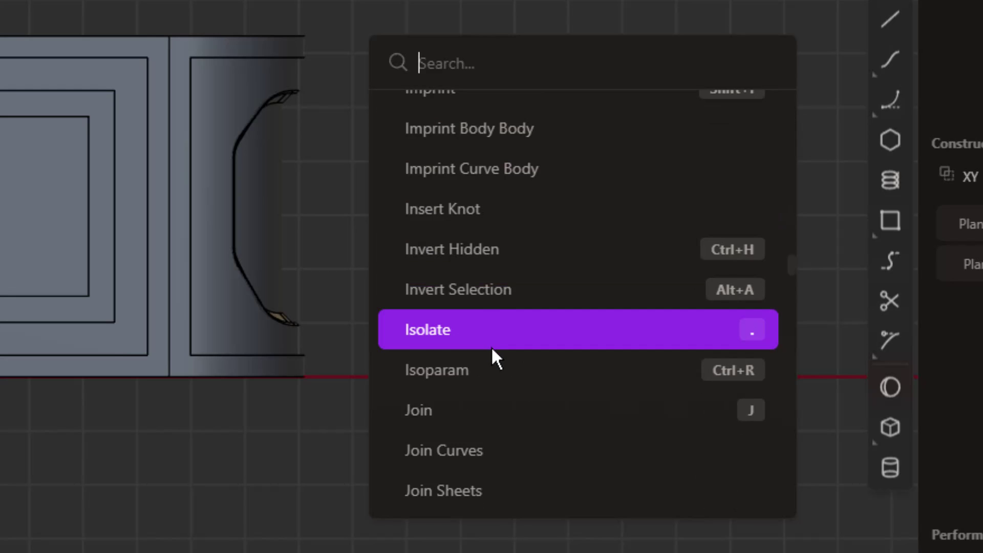
click(248, 499)
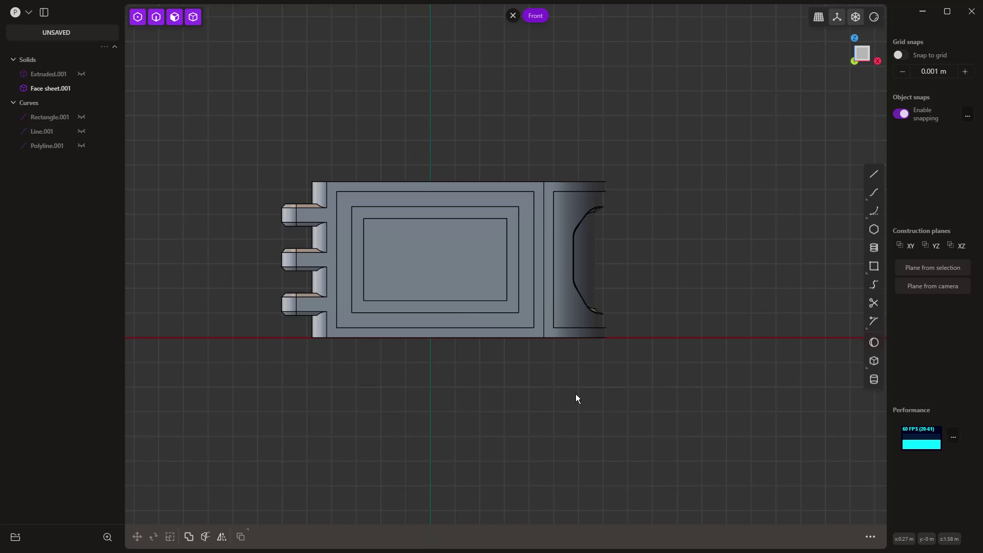
middle_drag(622, 377, 554, 398)
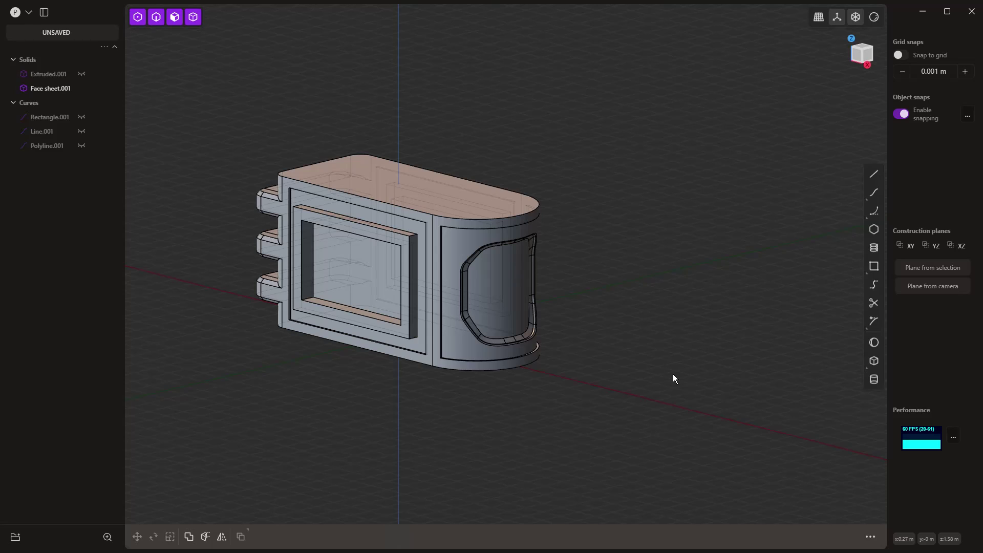